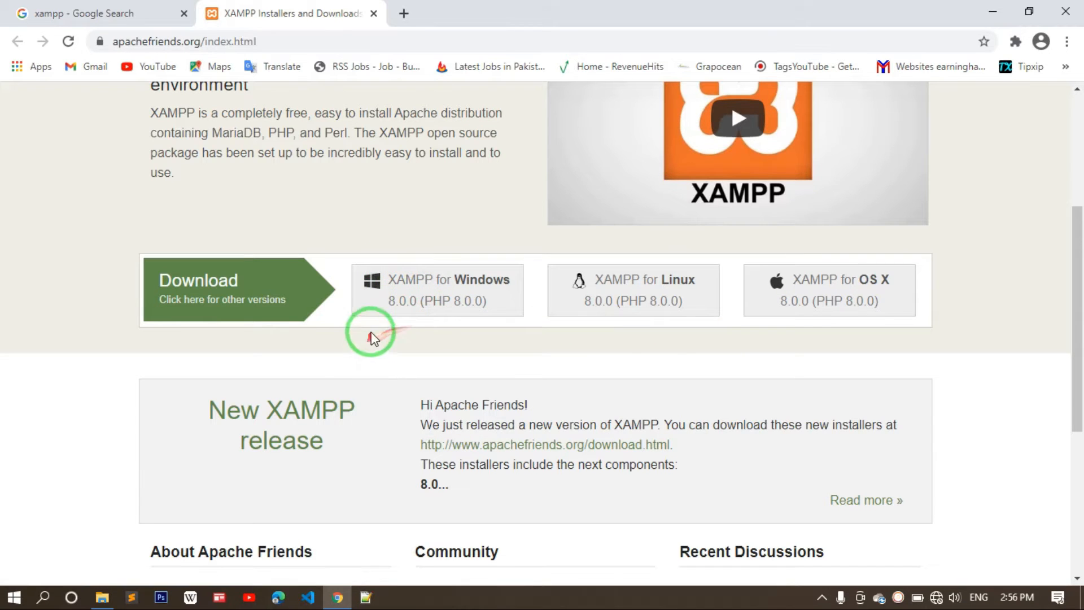
- Open the Downloads > Programs folder holding xampp-windows-x64-7.4.5-0-VC15-installer.exe in File Explorer
left_click(102, 597)
left_click(225, 165)
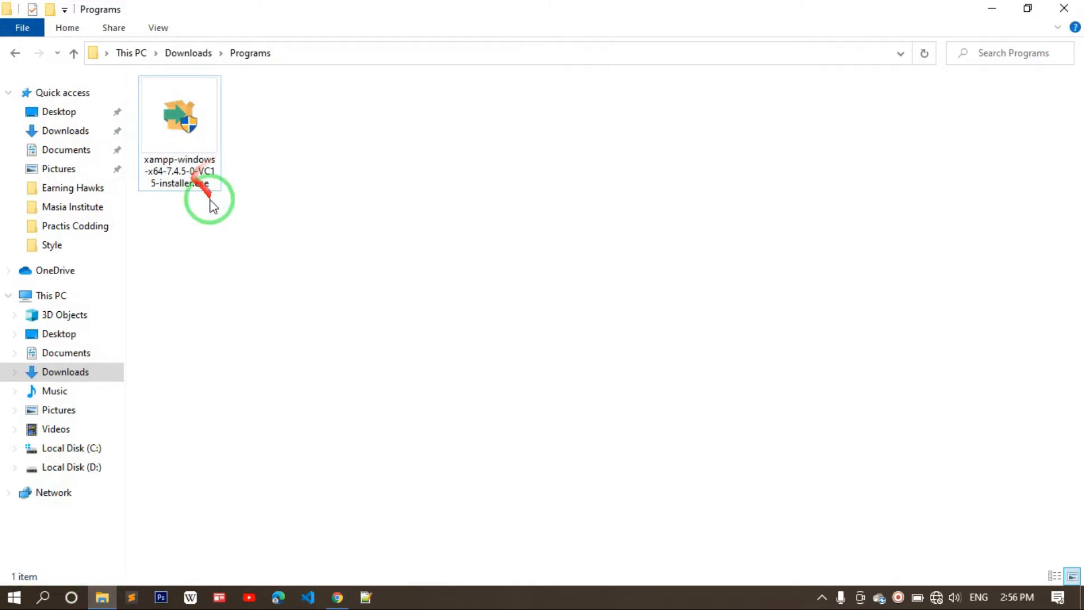
left_click(337, 597)
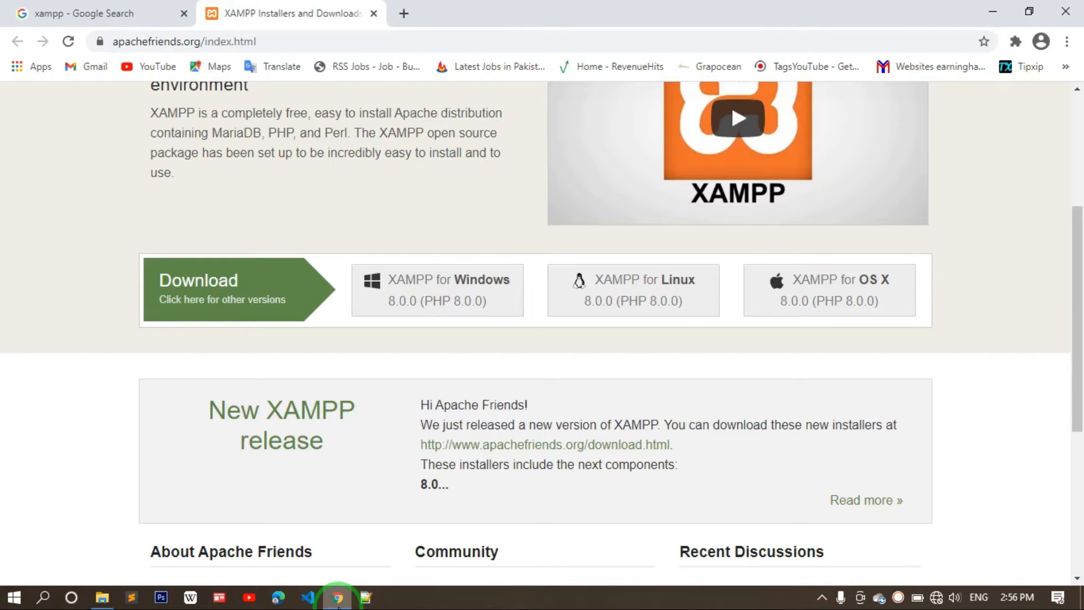
scroll(587, 405, "up", 3)
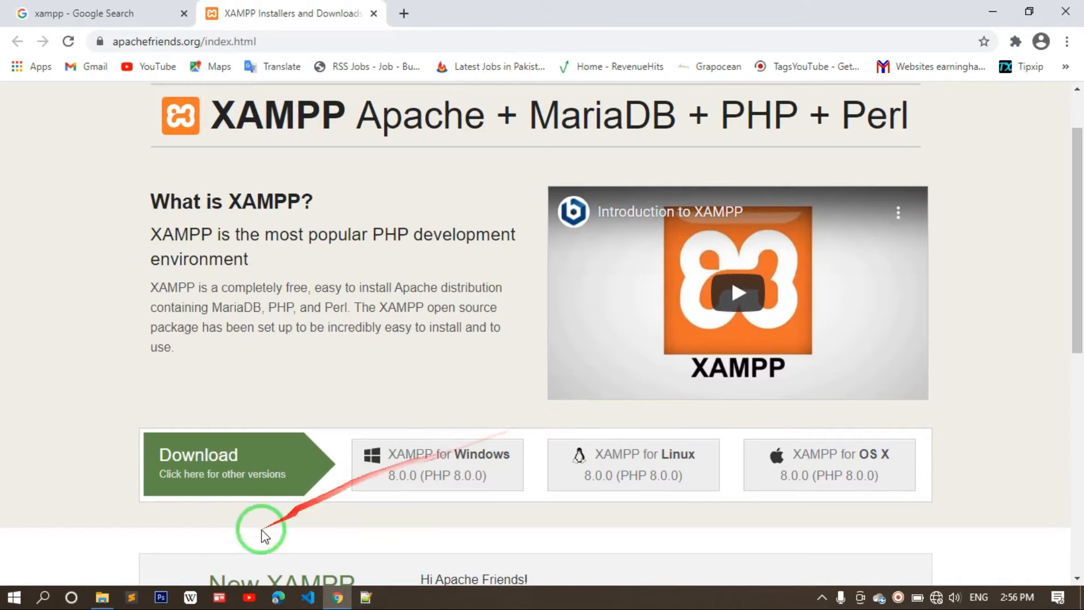
mouse_move(108, 604)
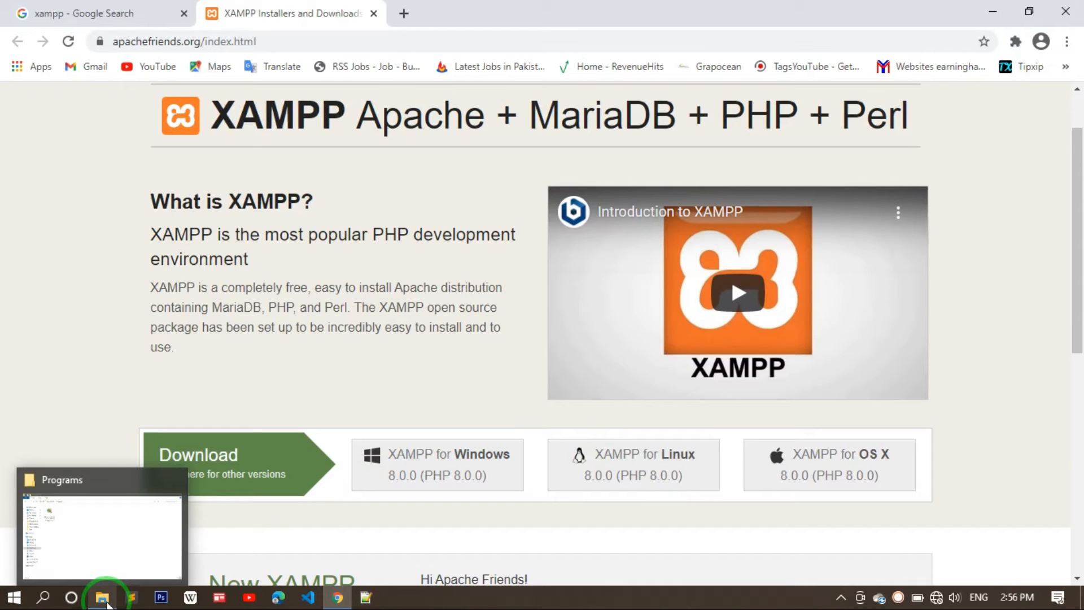
left_click(108, 604)
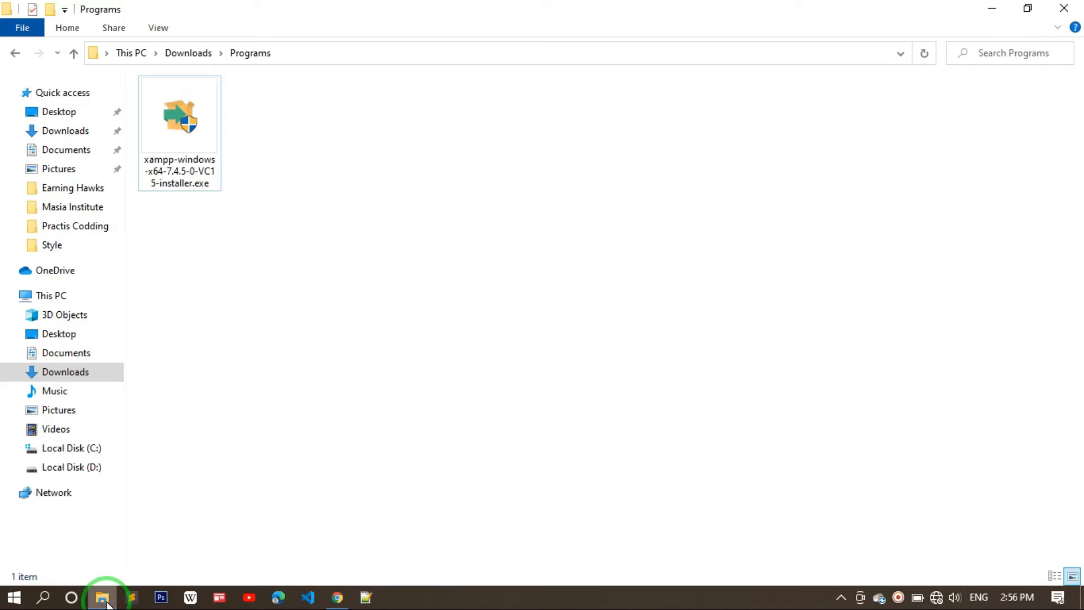
left_click(314, 172)
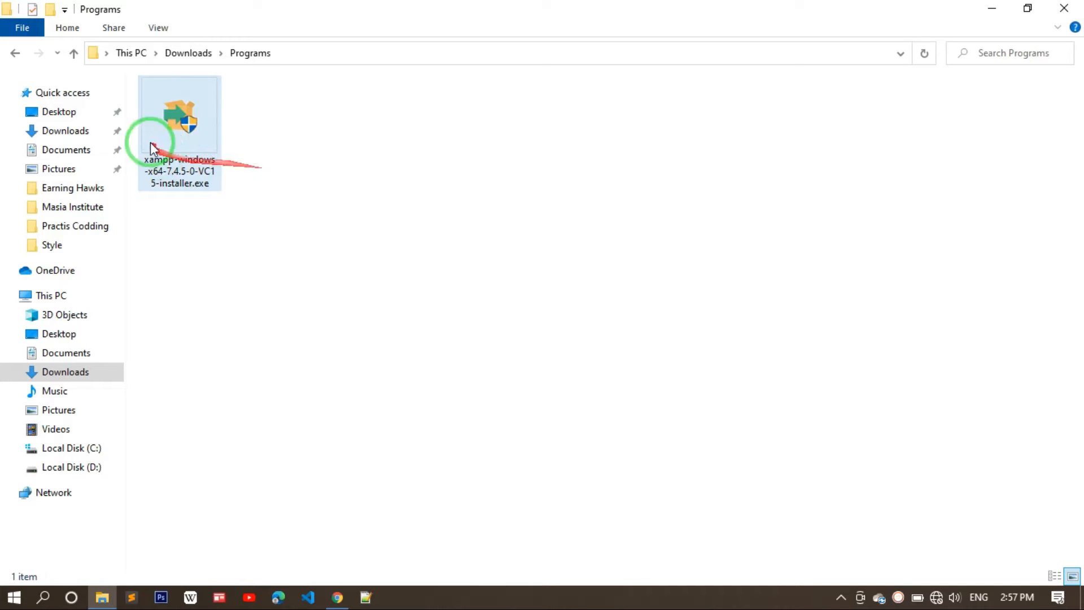
- Run the XAMPP installer, dismiss the UAC warning, and keep all components selected
left_click(183, 135)
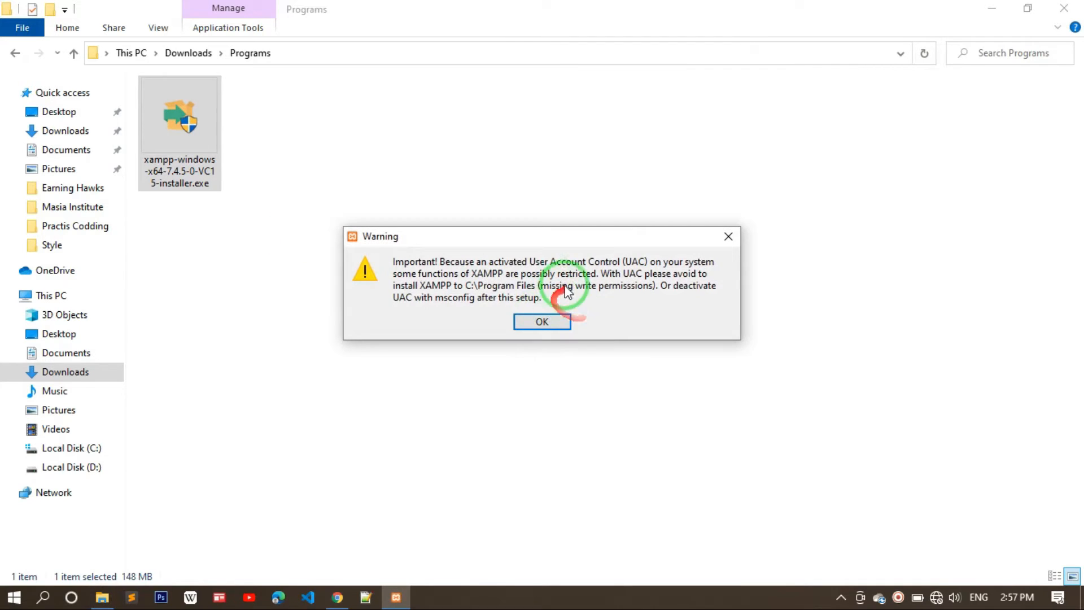
left_click(554, 325)
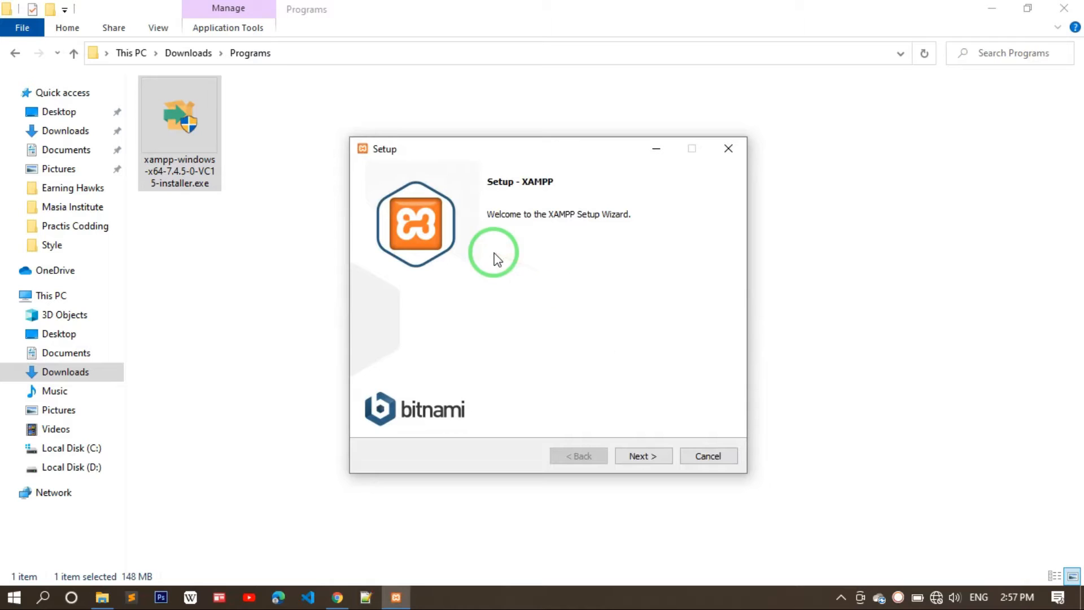
left_click(639, 458)
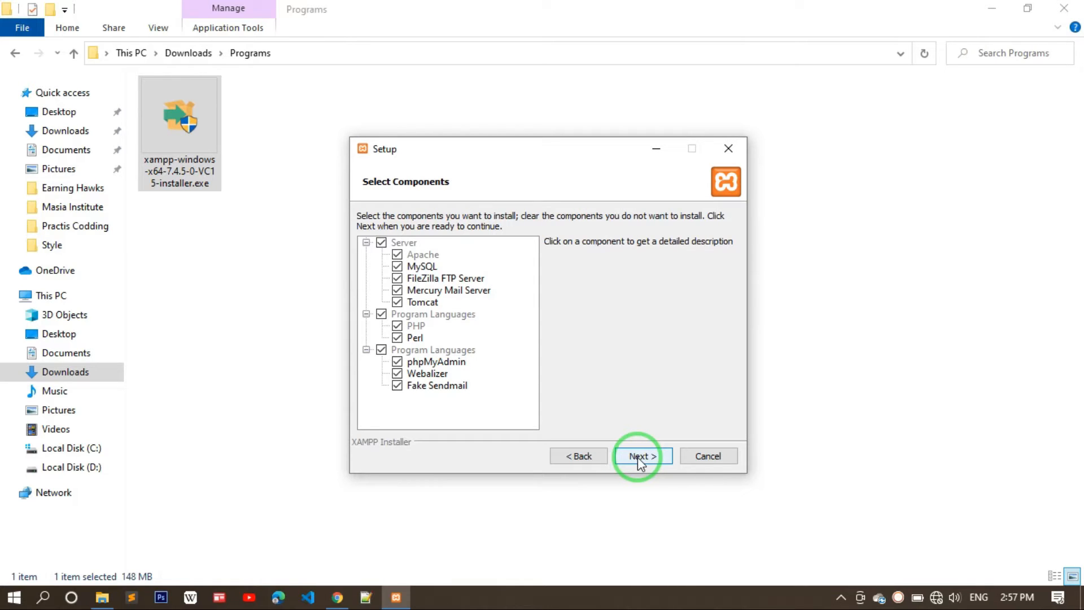
left_click(638, 456)
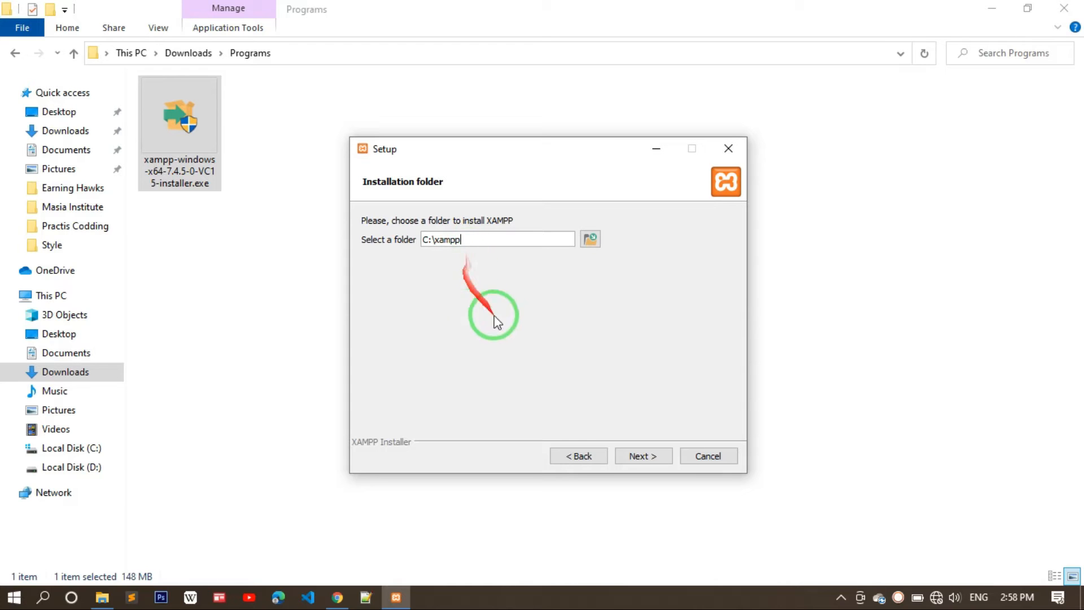
- Permanently delete the leftover xampp folder from Local Disk (C:) after the folder-not-empty warning
left_click(638, 456)
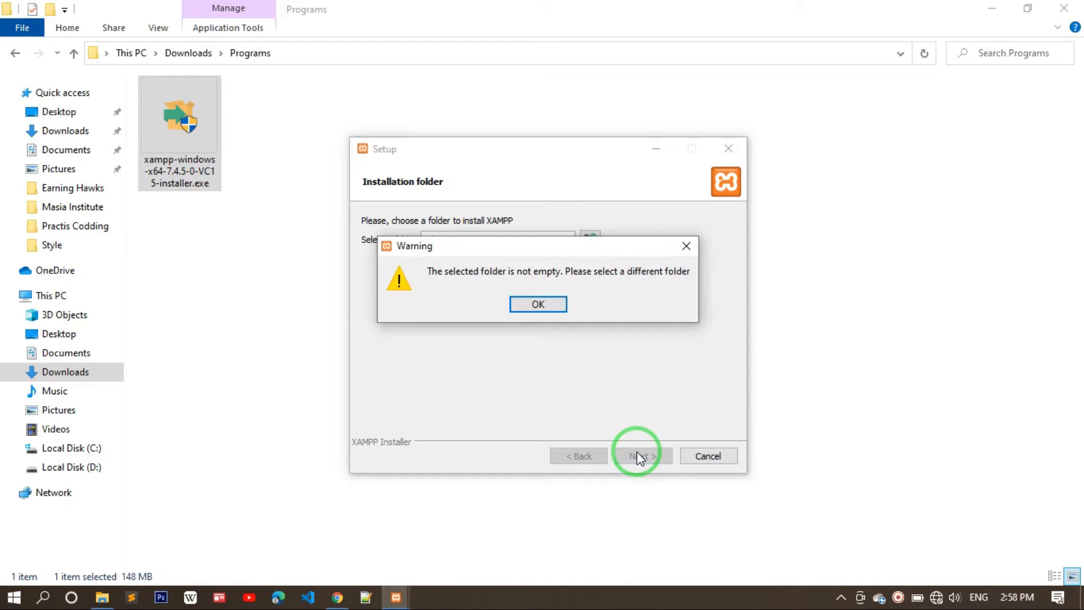
left_click(549, 306)
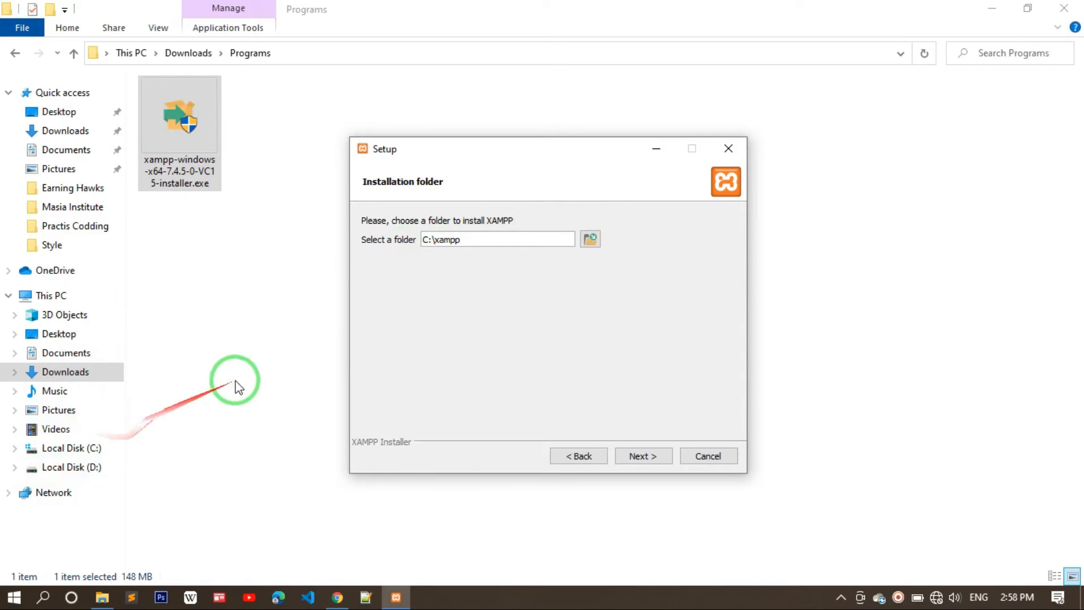
left_click(73, 448)
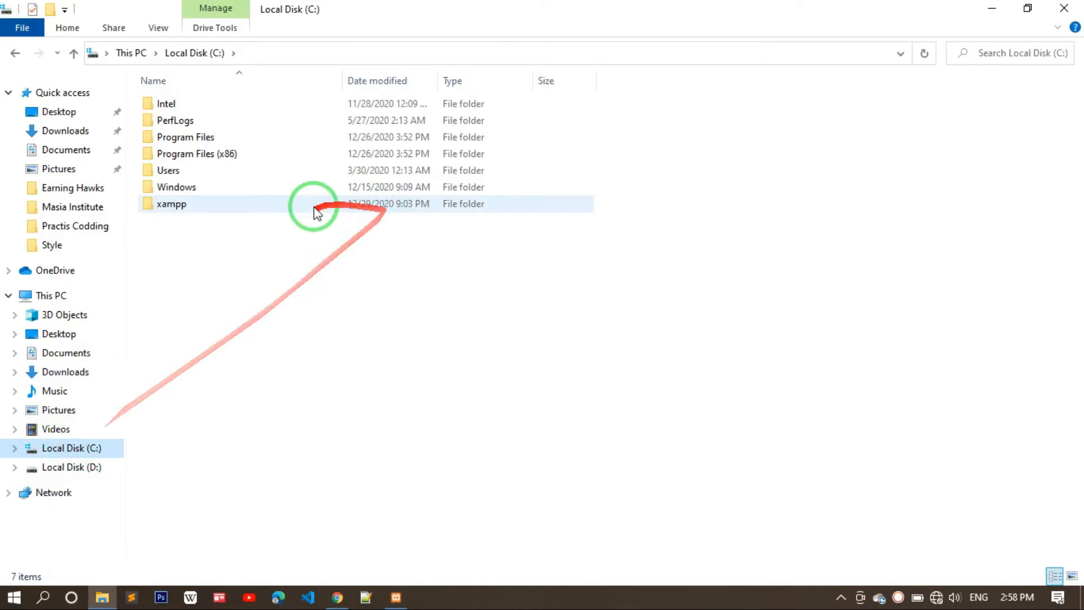
double_click(292, 205)
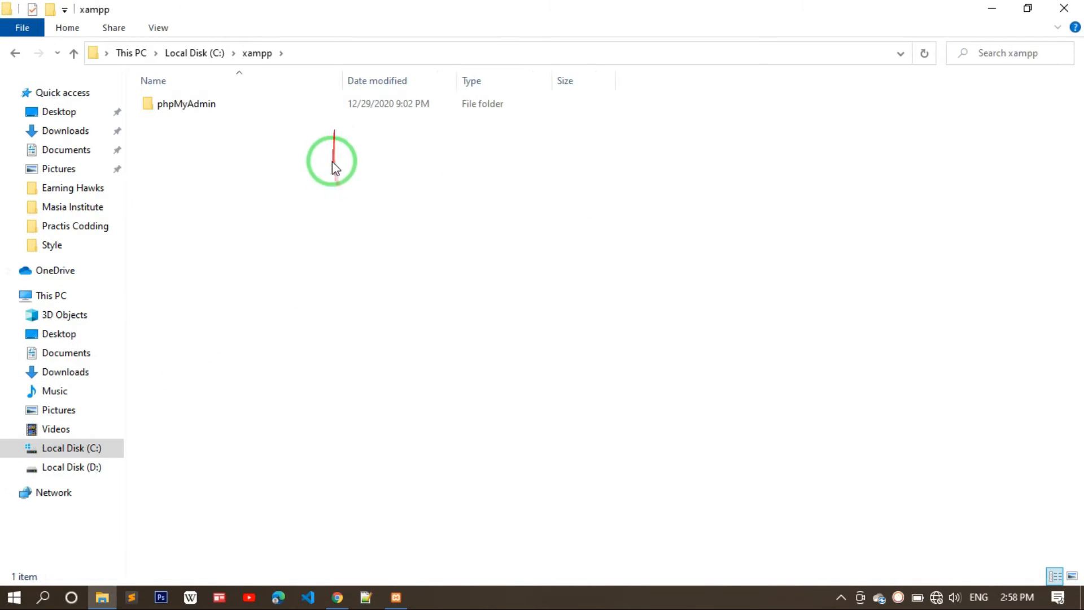
key("BackSpace")
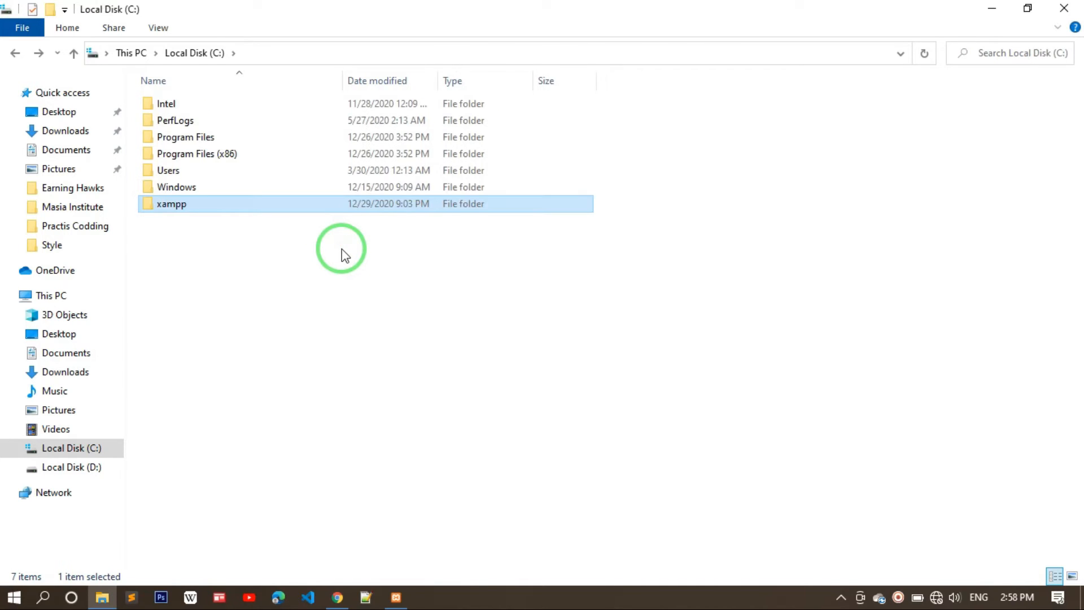
key("shift+Delete")
key("Return")
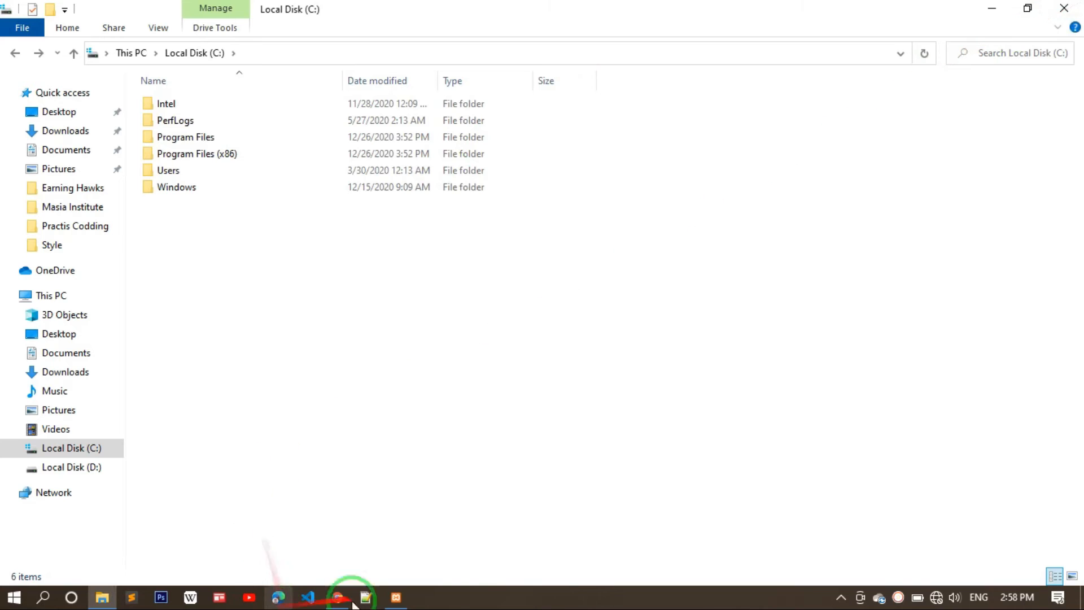
left_click(386, 602)
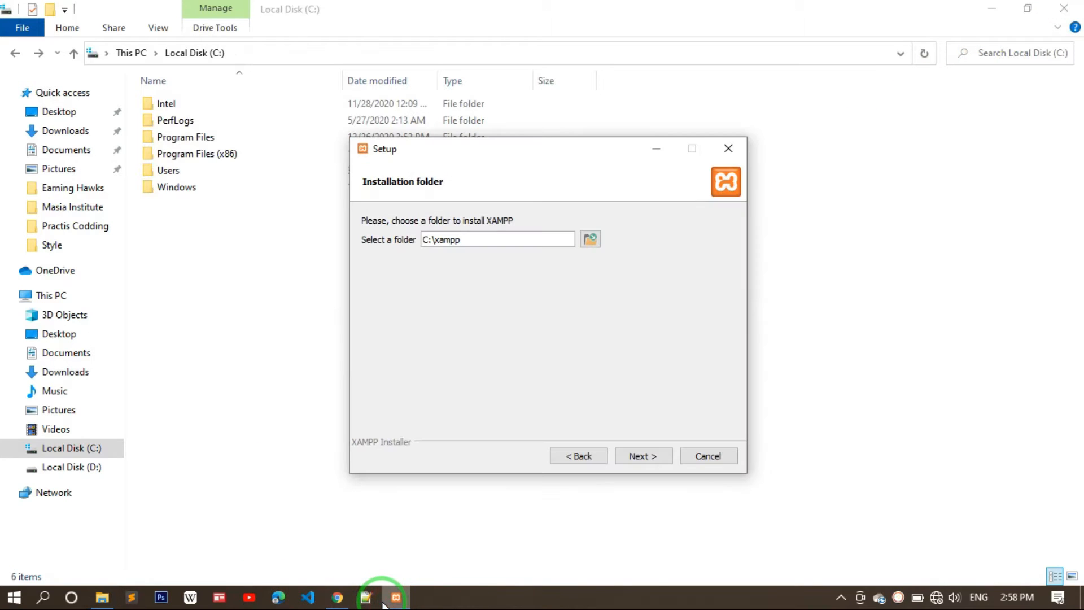
- Install XAMPP into C:\xampp in English with 'Learn more about Bitnami' unticked
left_click(642, 456)
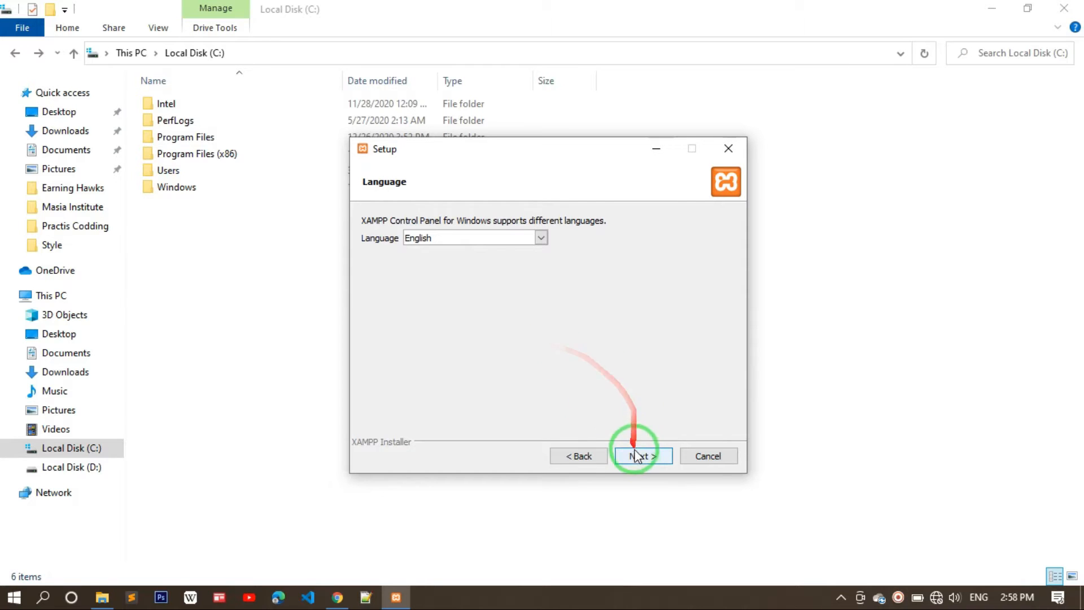
left_click(636, 461)
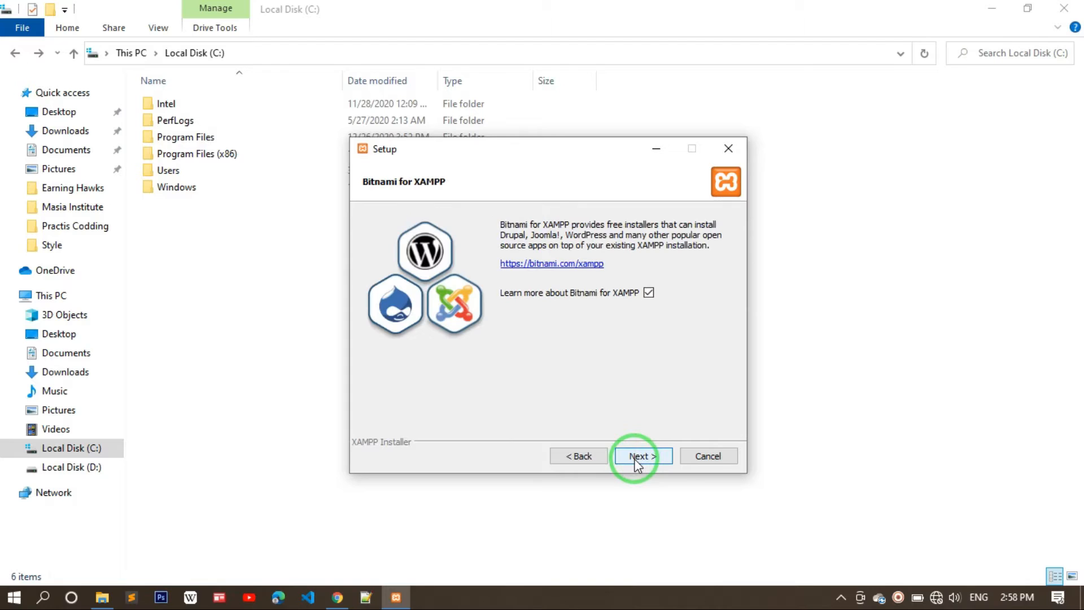
left_click(649, 292)
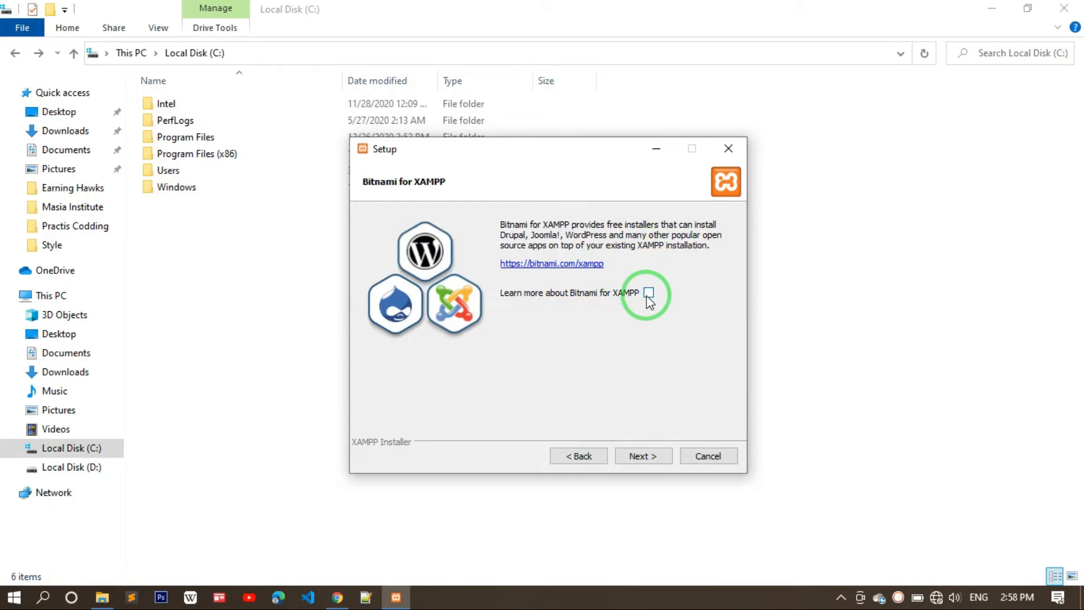
left_click(644, 456)
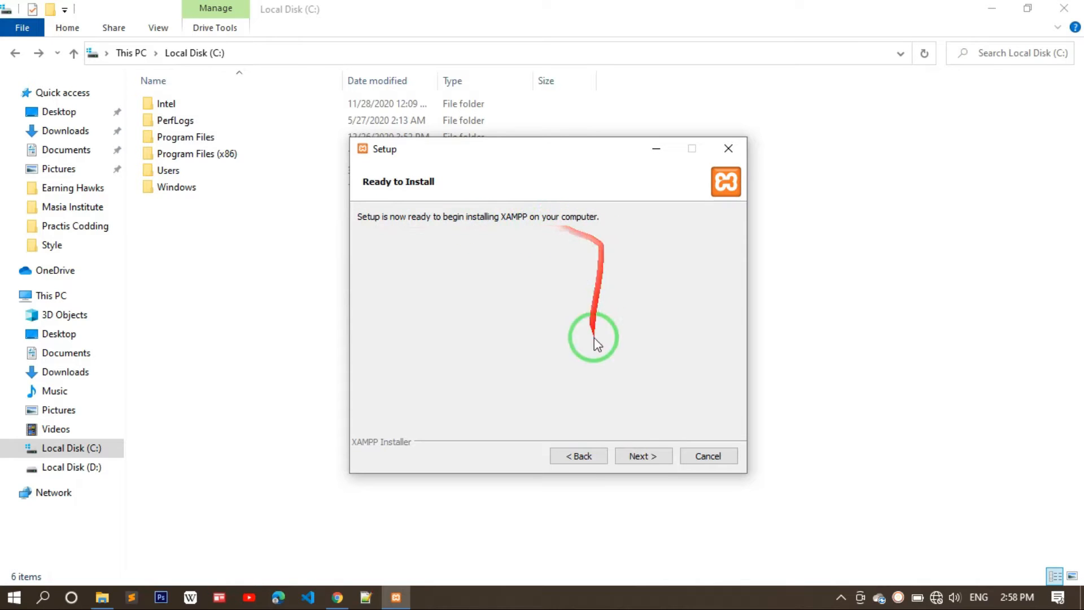
left_click(630, 456)
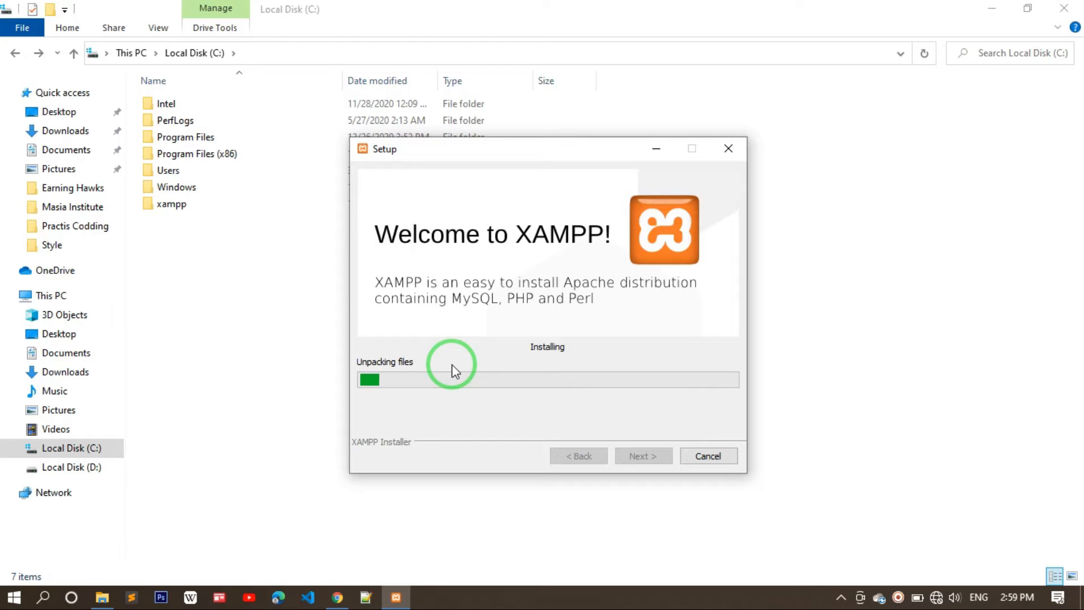
- Check the Wi-Fi connection, then search Google for 'wordpress' in a new Chrome tab
left_click(938, 599)
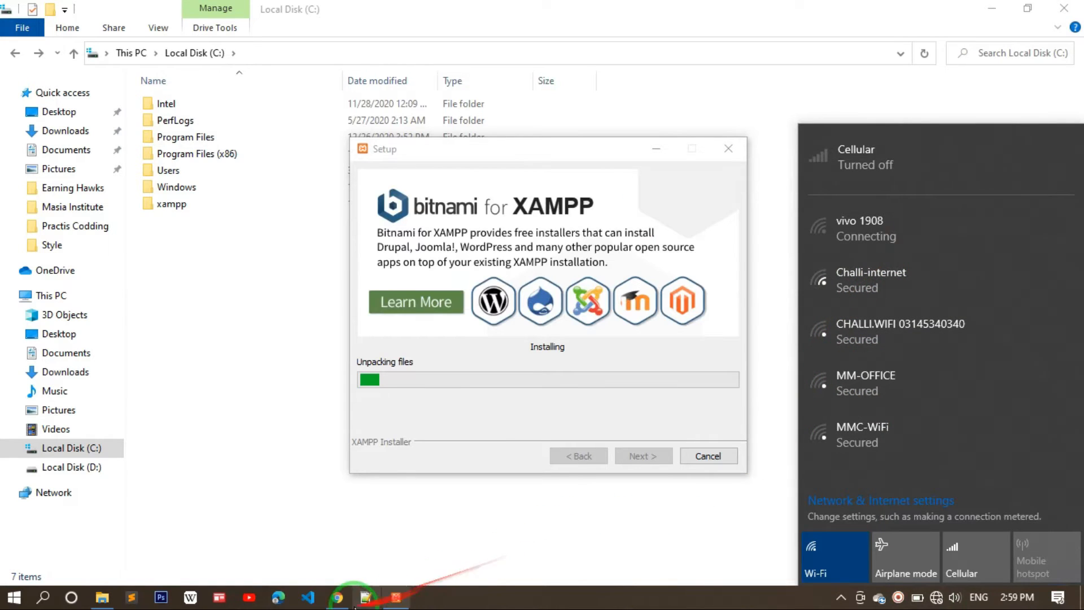
left_click(337, 596)
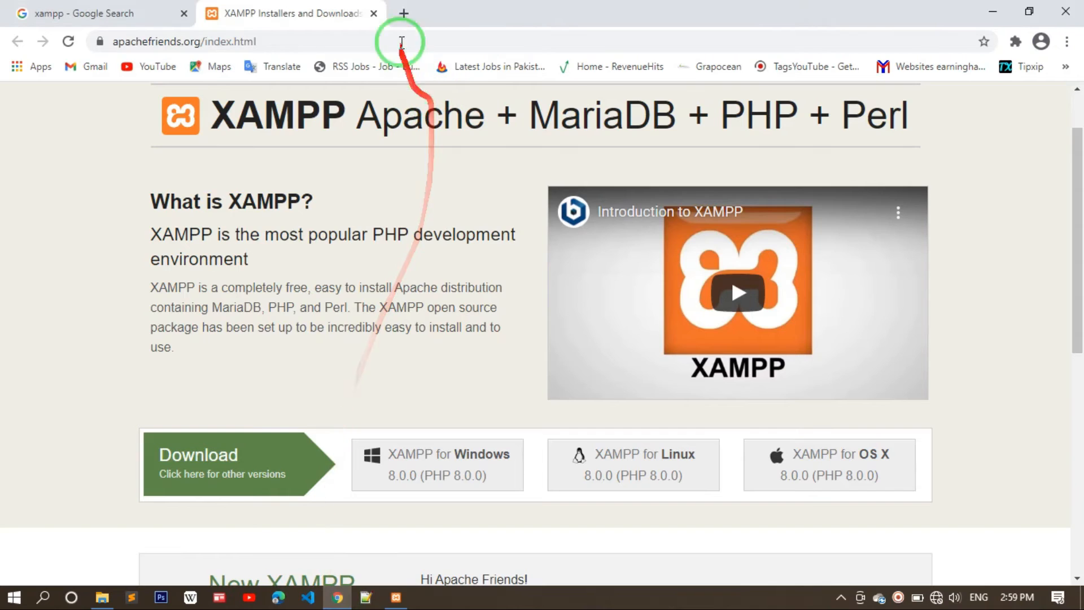
left_click(402, 13)
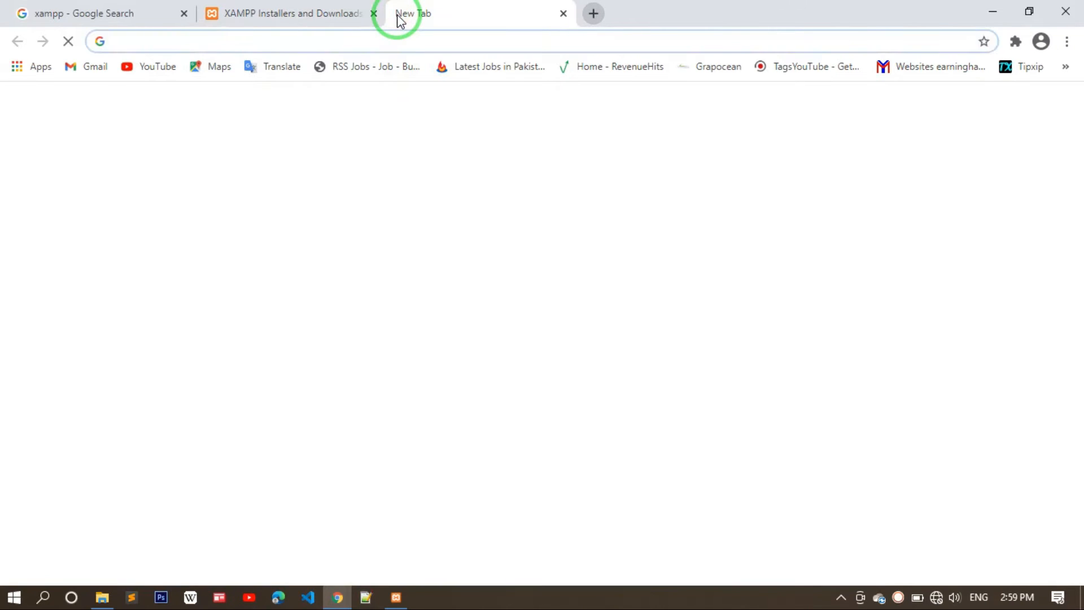
type("wordpress .")
key("BackSpace")
key("BackSpace")
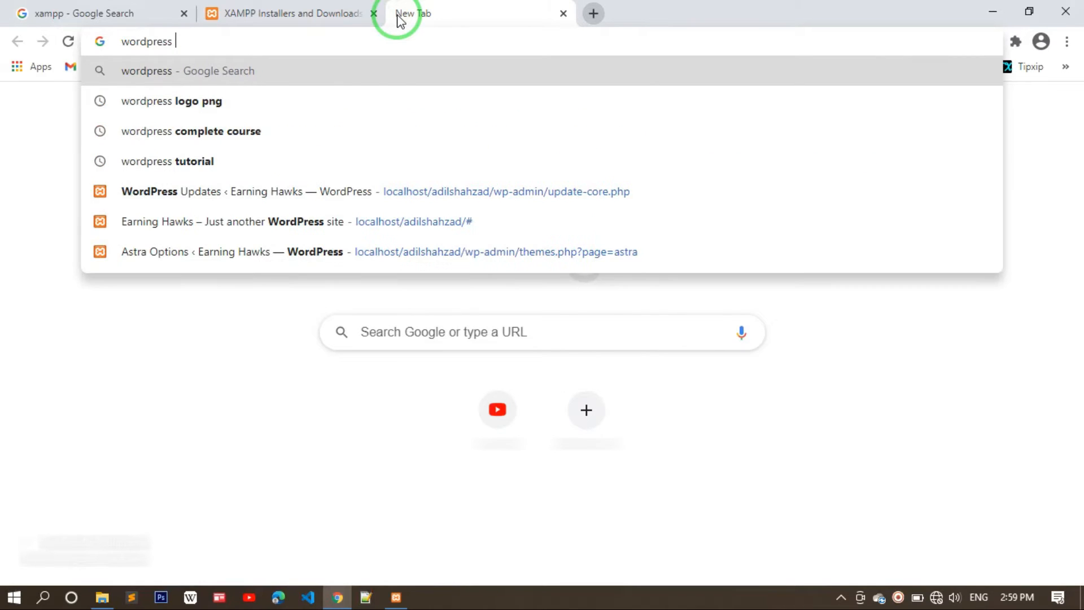
key("Return")
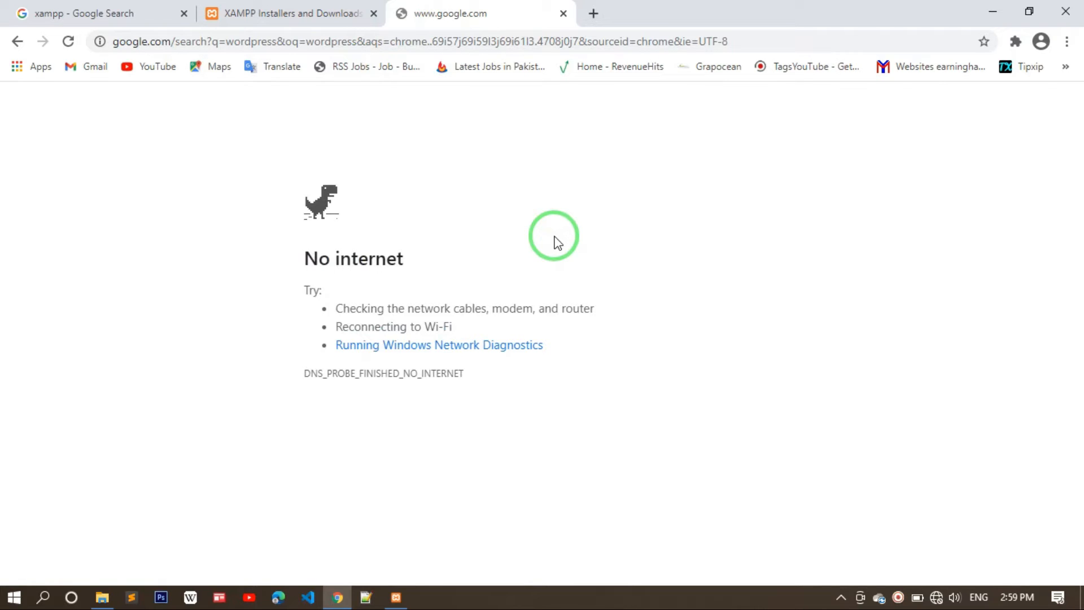
- Reload the 'wordpress' search and locate the Get WordPress – WordPress.org result
left_click(475, 46)
key("Return")
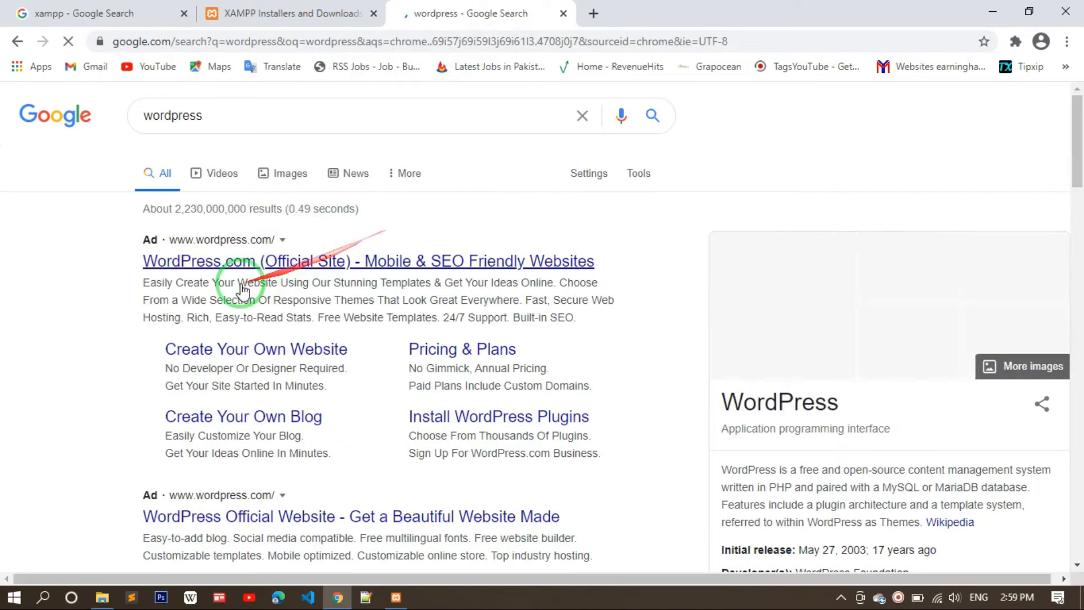
scroll(241, 311, "down", 1)
scroll(241, 311, "down", 5)
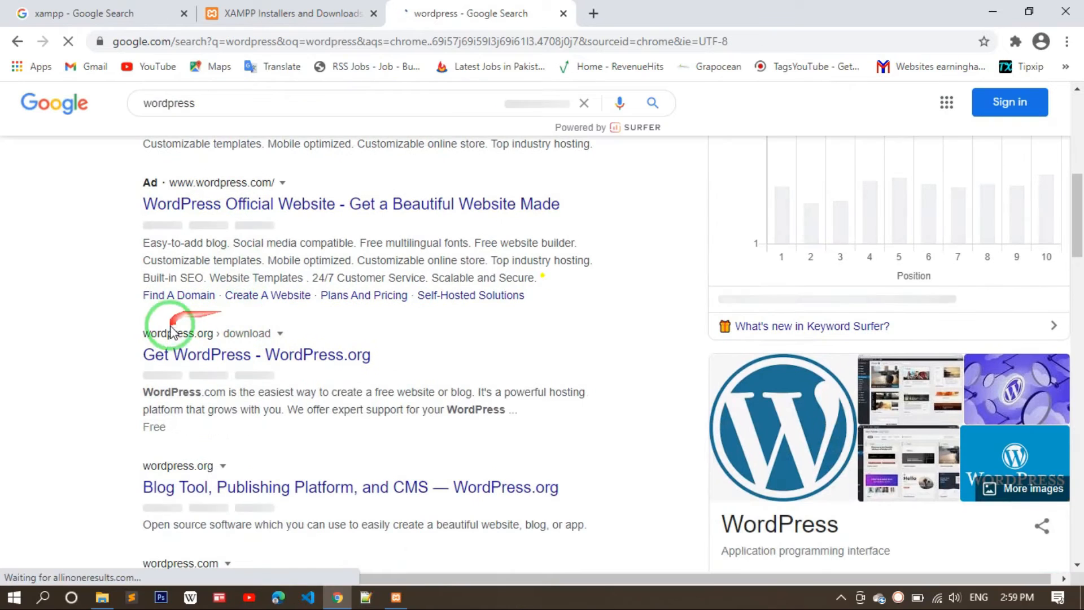
right_click(189, 364)
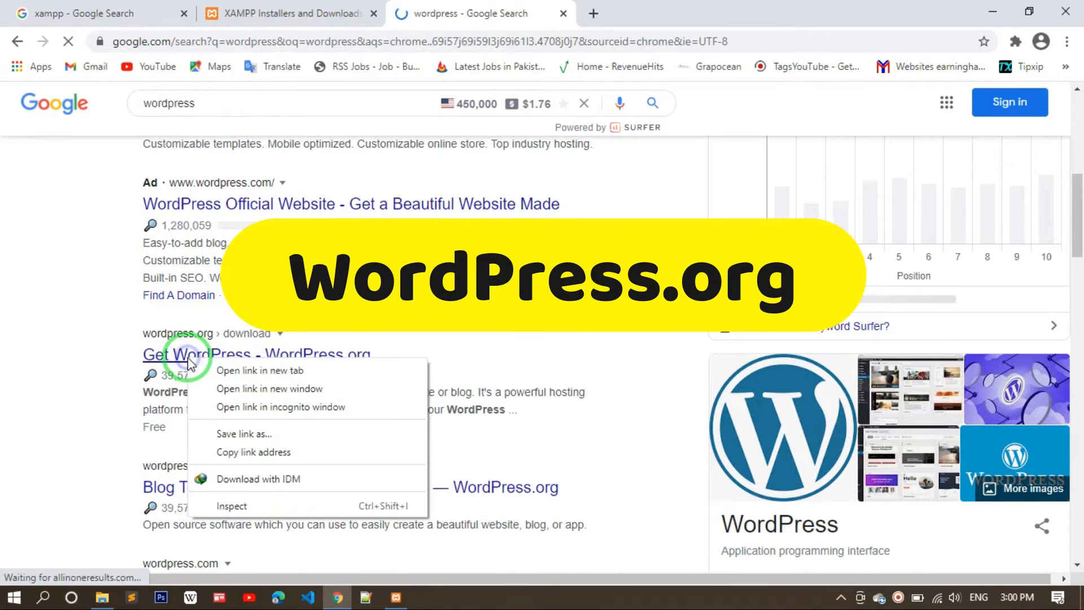
- Open the Get WordPress page in a new tab, scroll to Download WordPress 5.6, and minimize Chrome
left_click(236, 371)
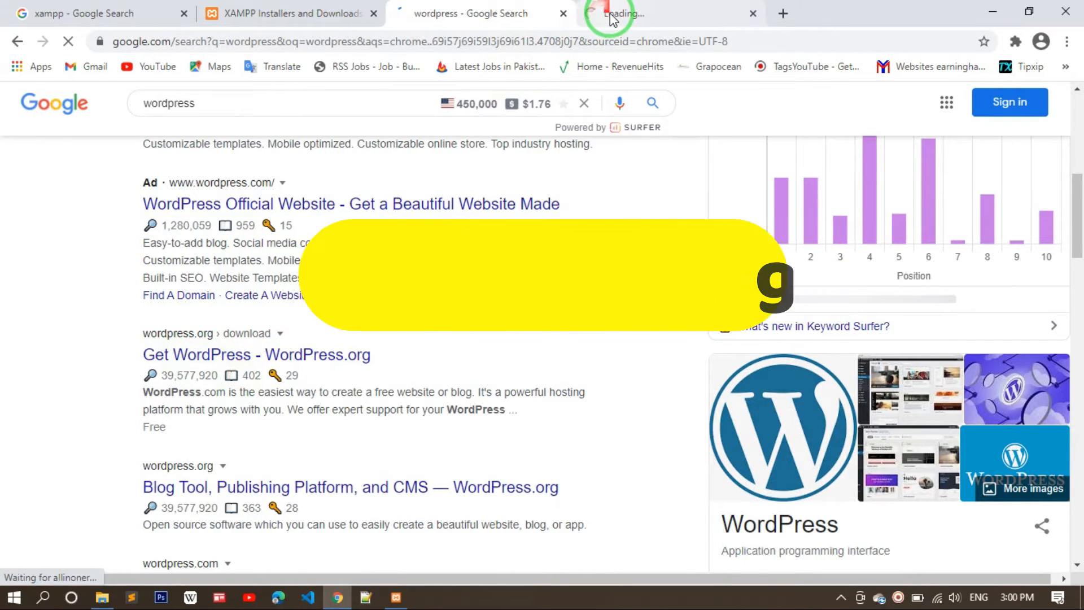
left_click(593, 15)
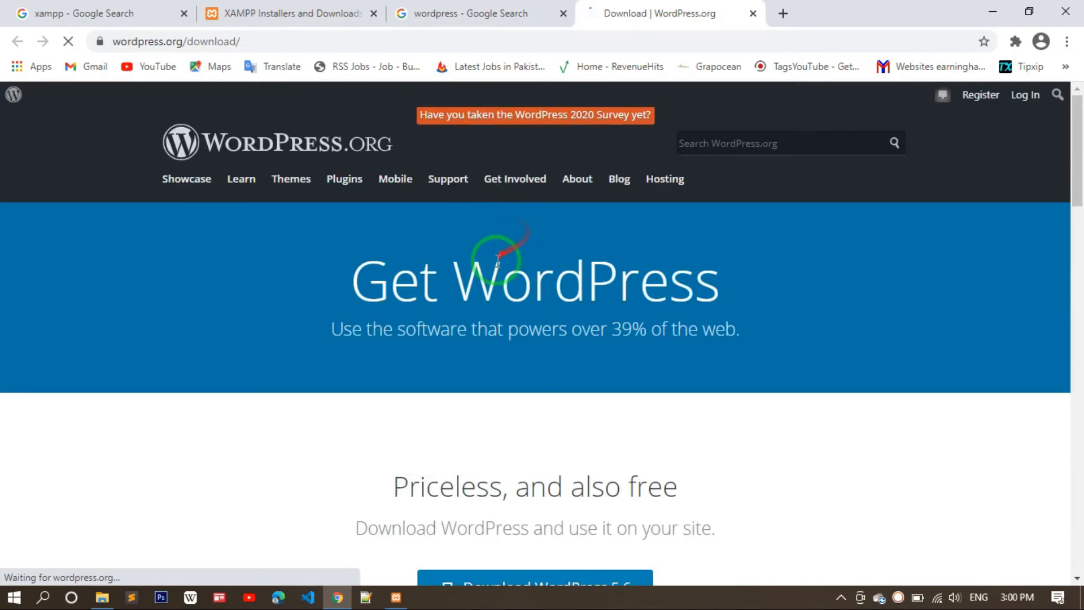
scroll(493, 262, "down", 1)
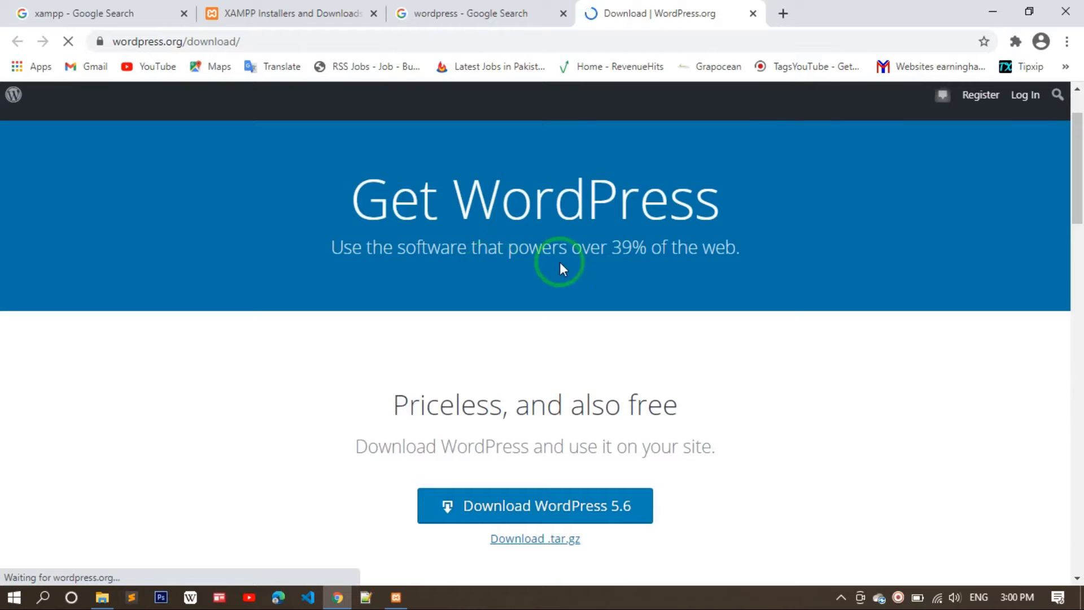
scroll(638, 263, "down", 3)
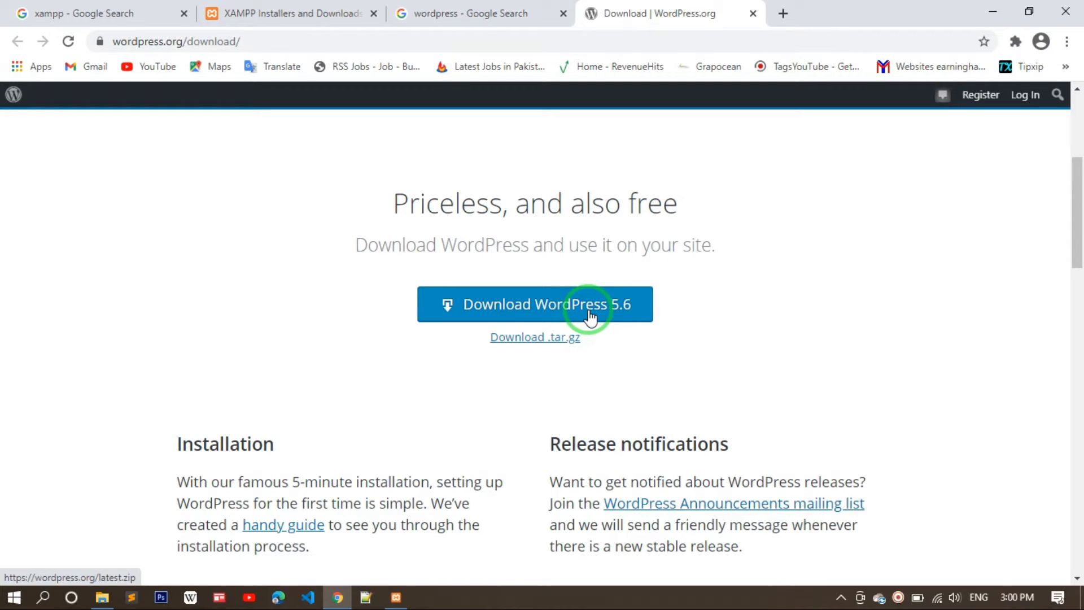
left_click(994, 13)
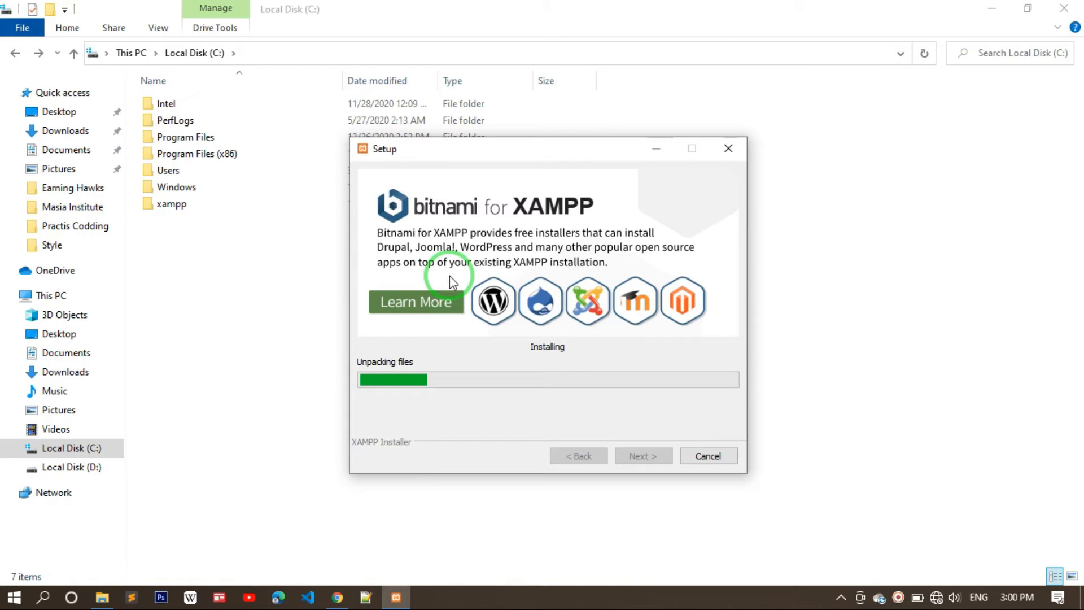
- Check other windows while XAMPP unpacks, then return to setup at the Completing the XAMPP Setup Wizard page
left_click(898, 599)
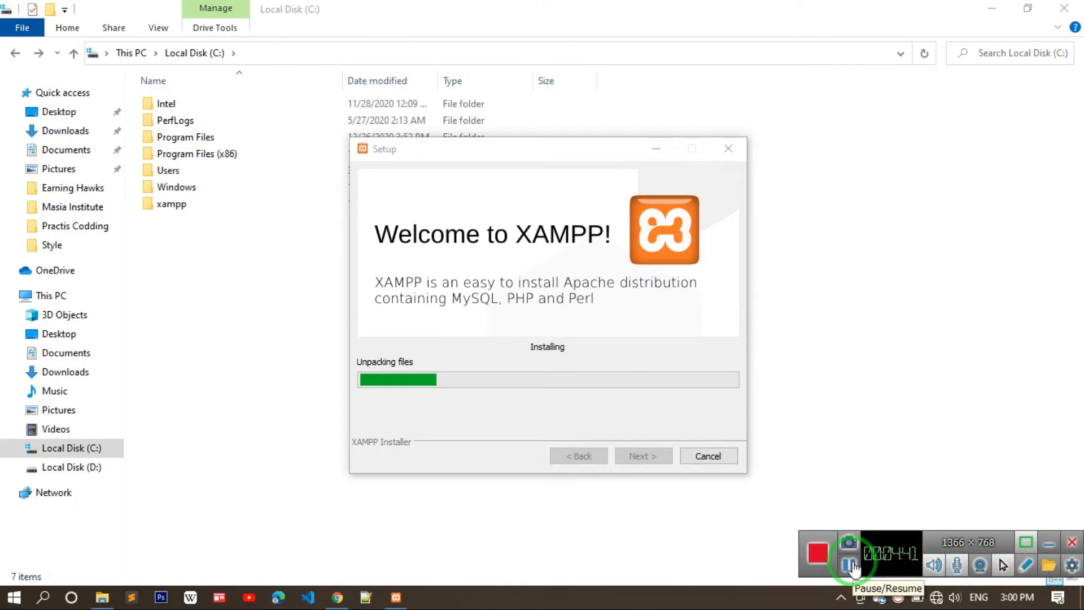
left_click(852, 566)
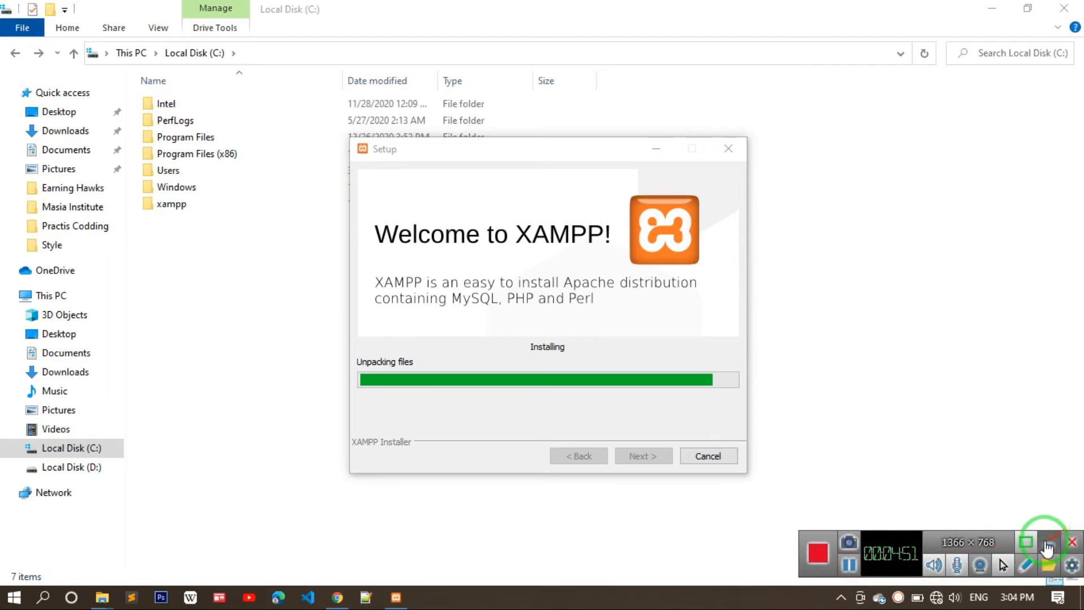
left_click(1047, 547)
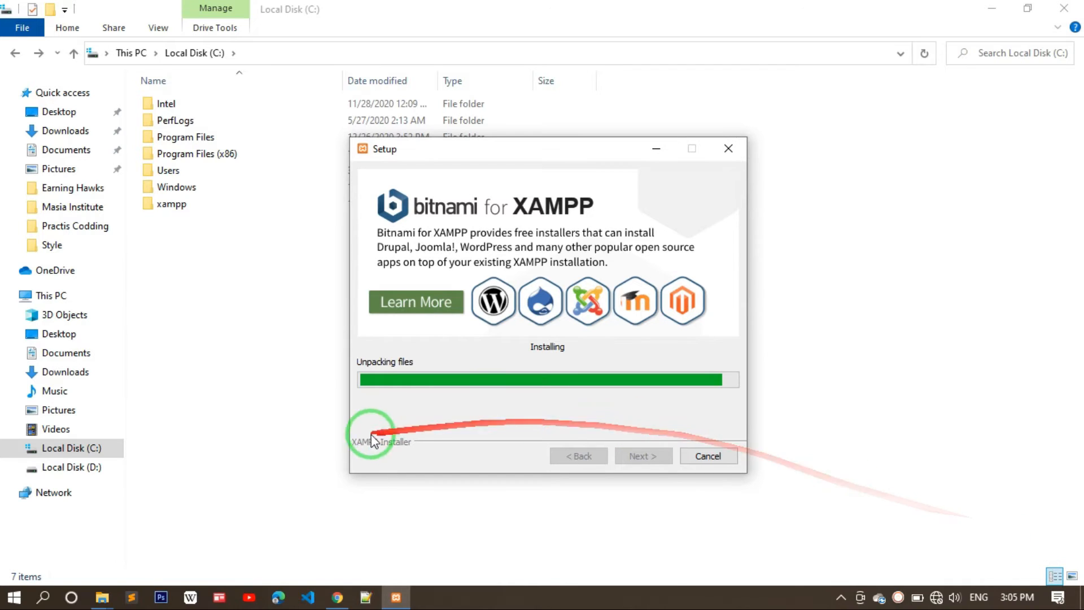
left_click(334, 598)
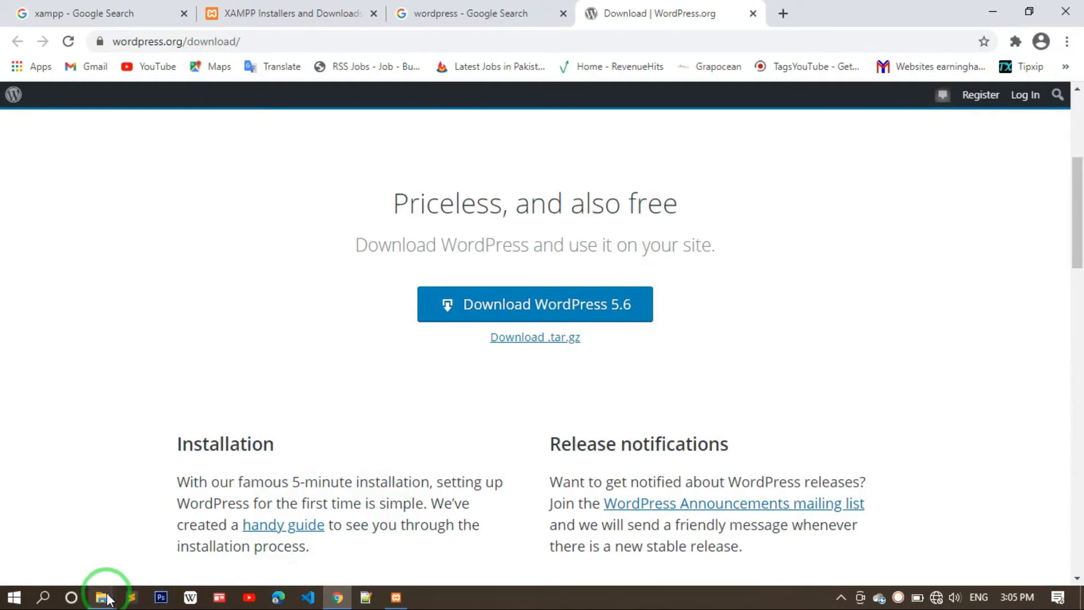
mouse_move(103, 596)
left_click(113, 527)
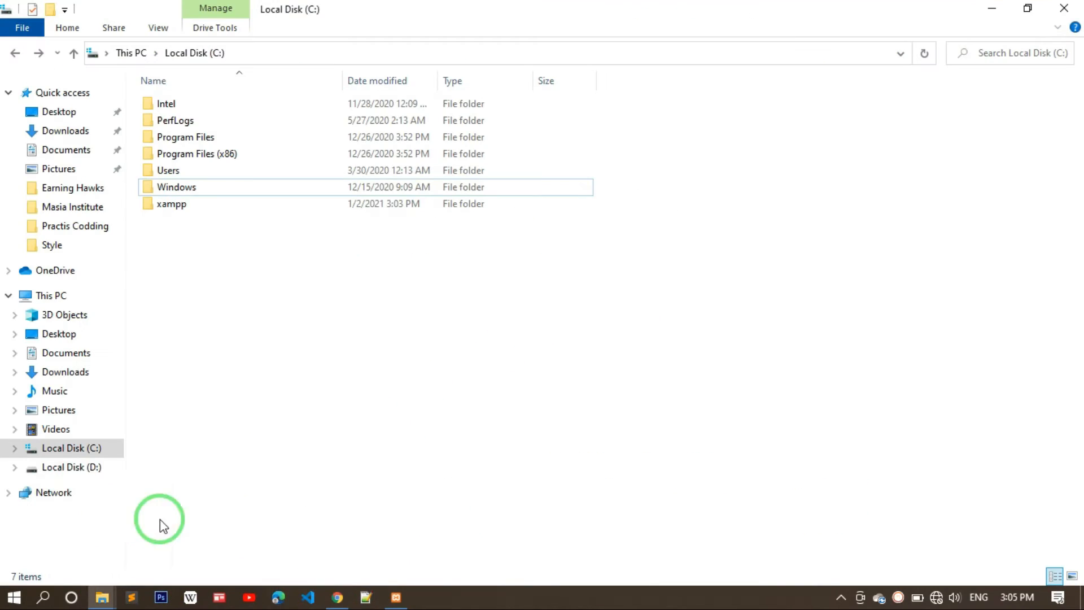
left_click(387, 599)
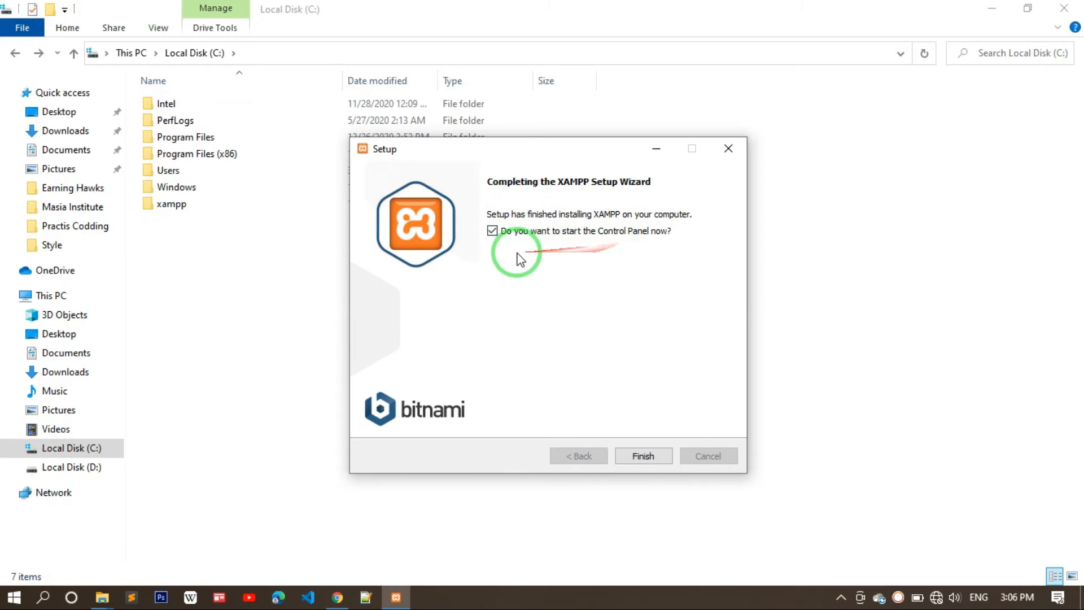
- Finish XAMPP setup and relaunch XAMPP Control Panel from the Start menu search
left_click(635, 457)
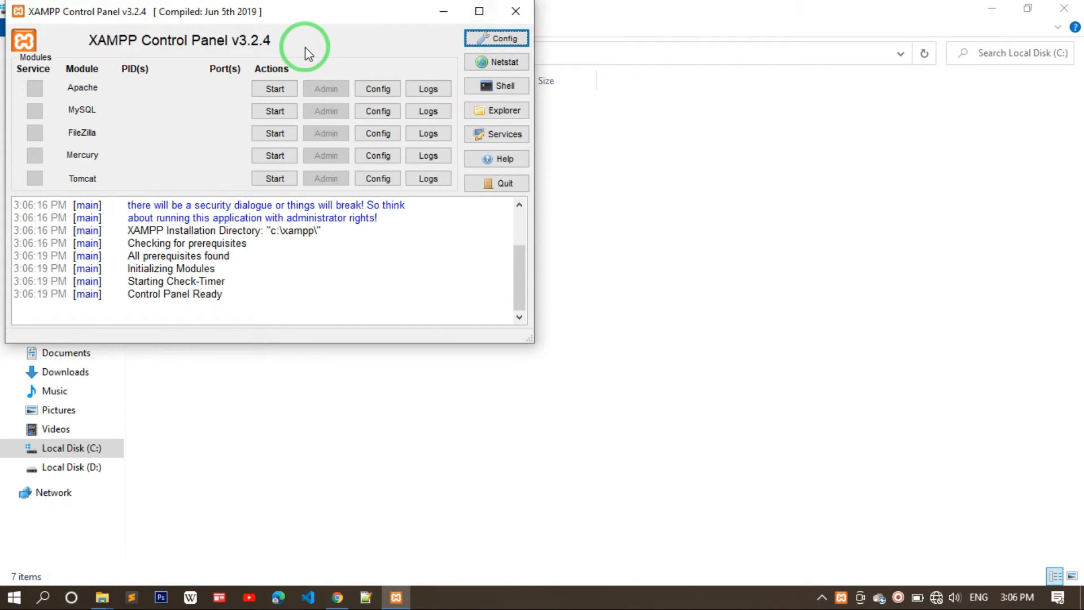
left_click(513, 13)
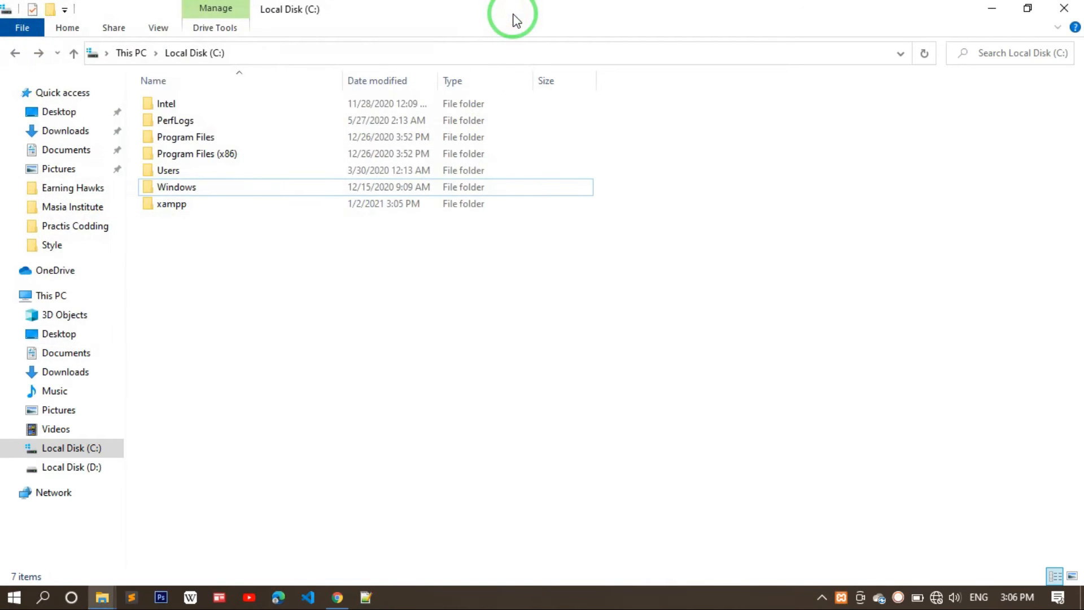
left_click(13, 597)
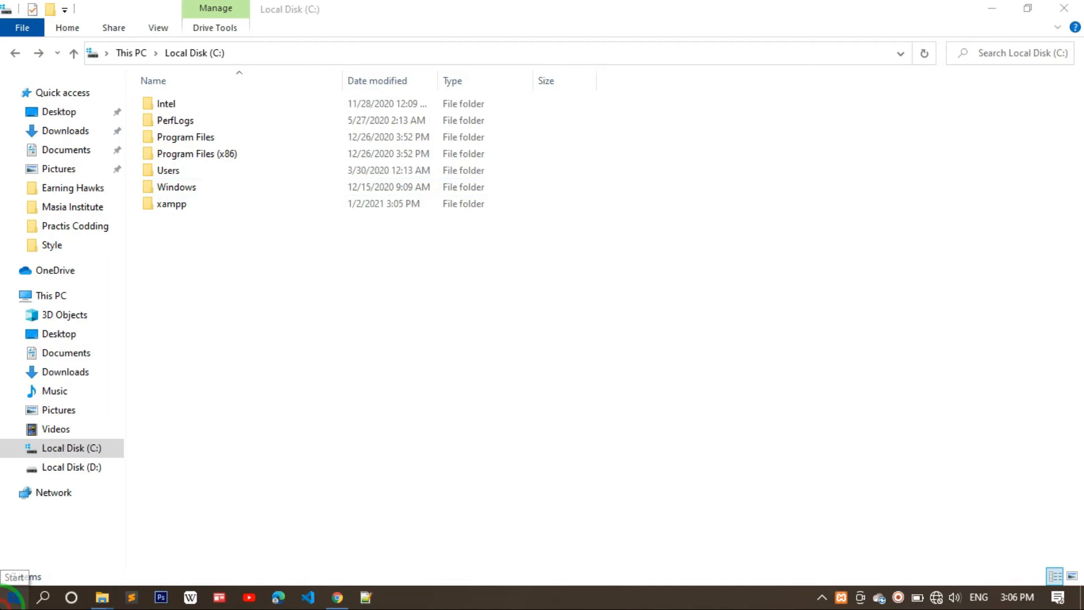
type("xa")
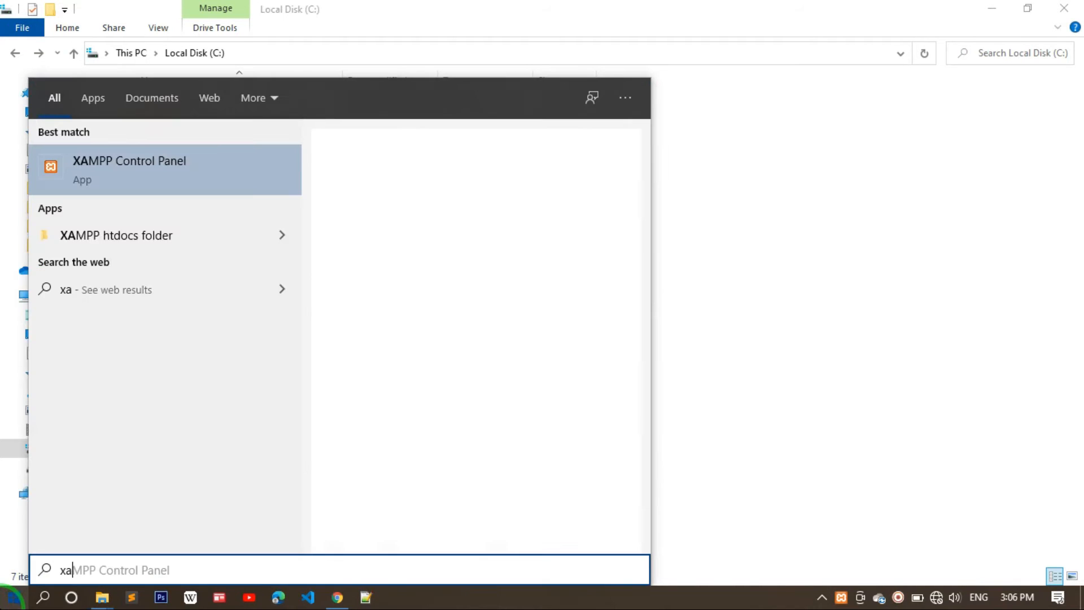
type("m")
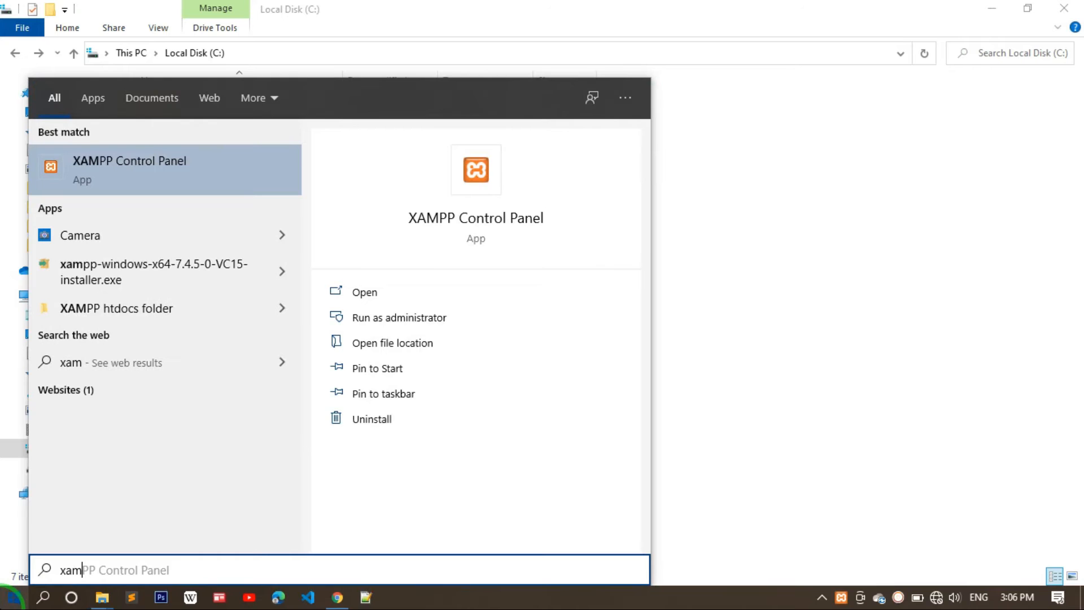
type("pp")
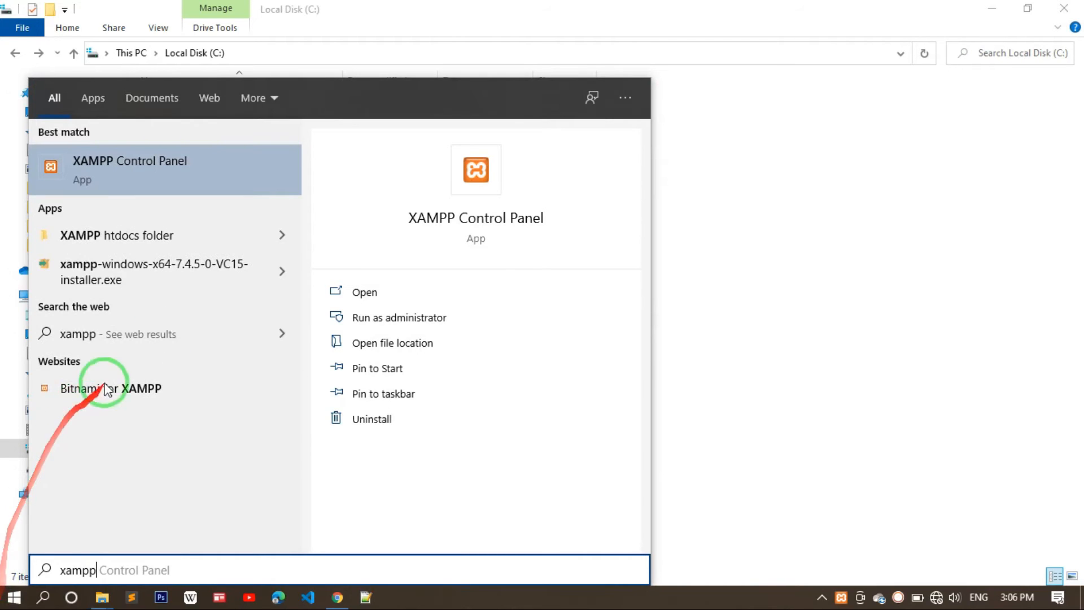
left_click(180, 175)
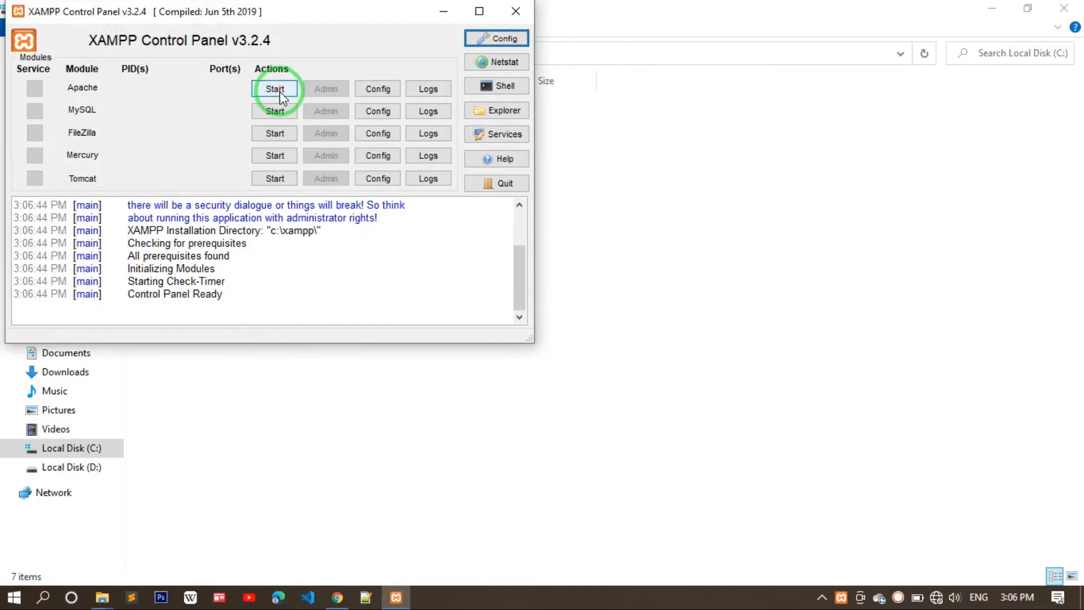
- Close the Control Panel and relaunch it with administrator rights
left_click(512, 12)
key("super")
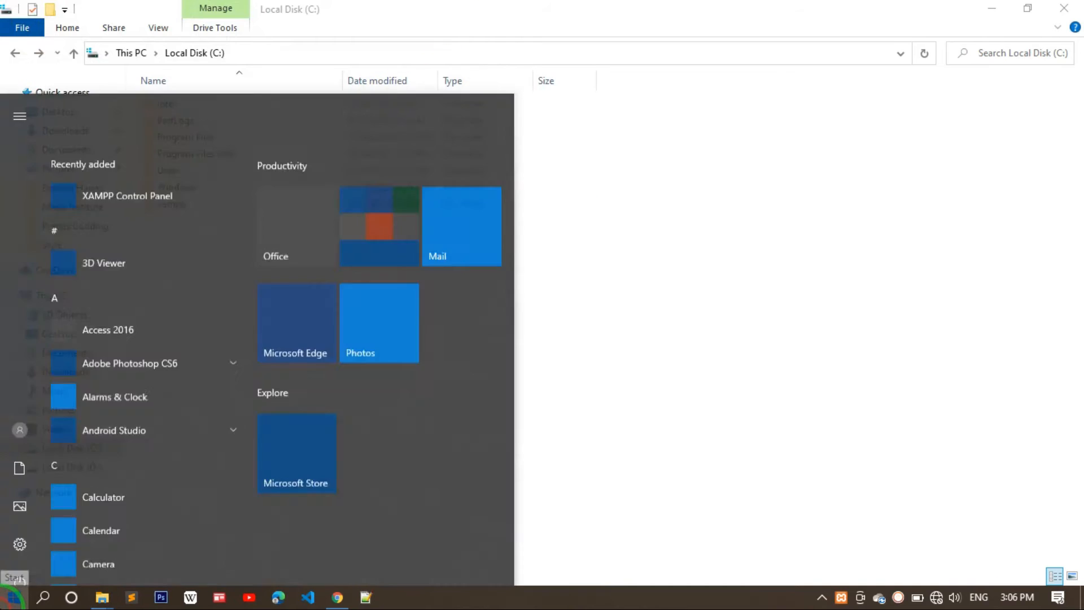
type("xamoo")
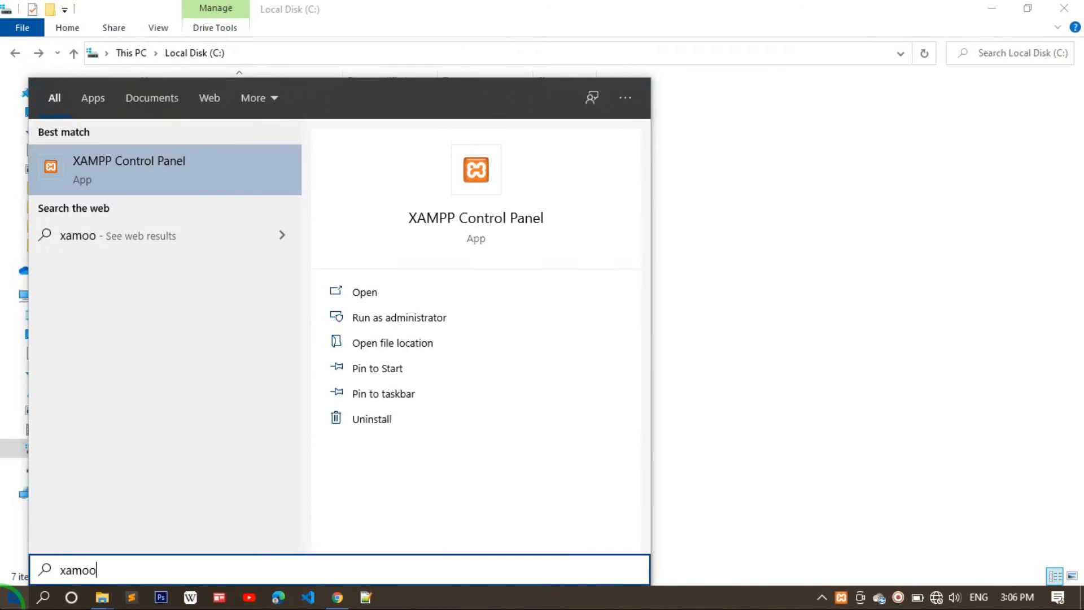
left_click(439, 319)
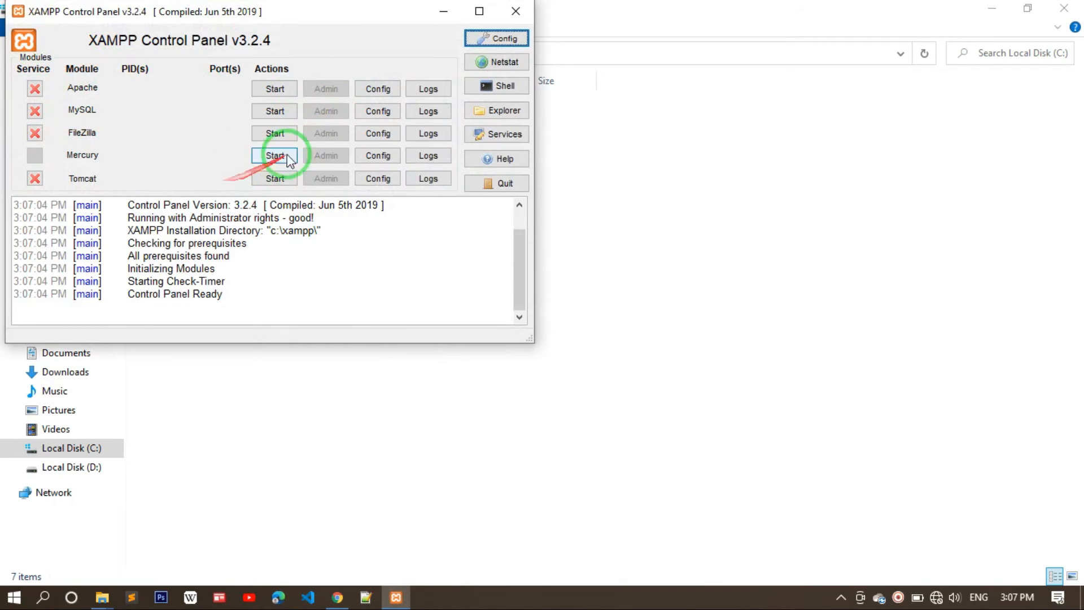
- Close it again and reopen XAMPP Control Panel v3.2.4 normally from Start search
left_click(513, 14)
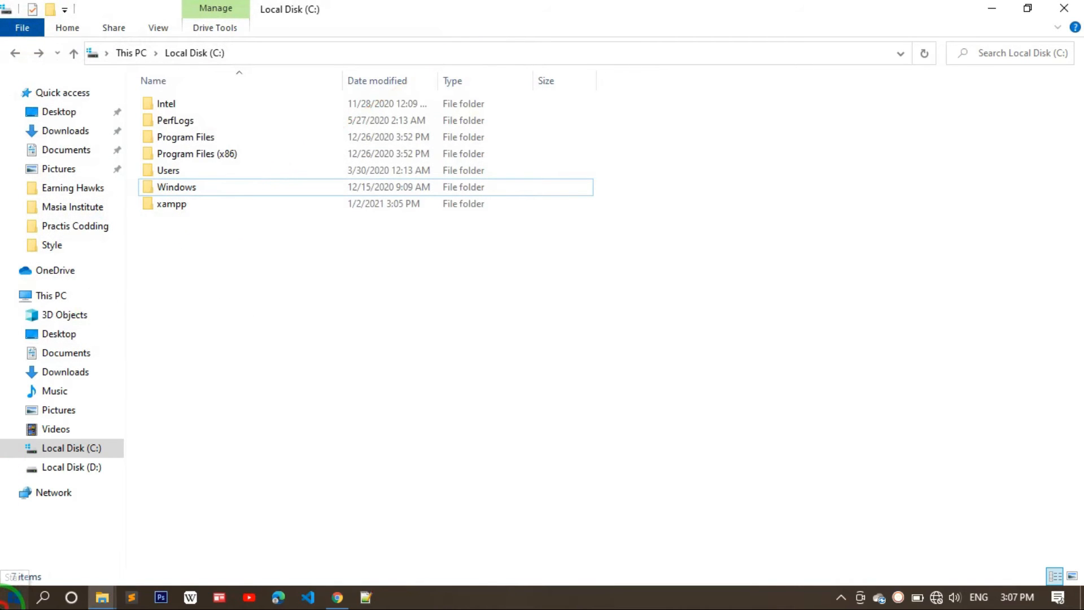
left_click(13, 598)
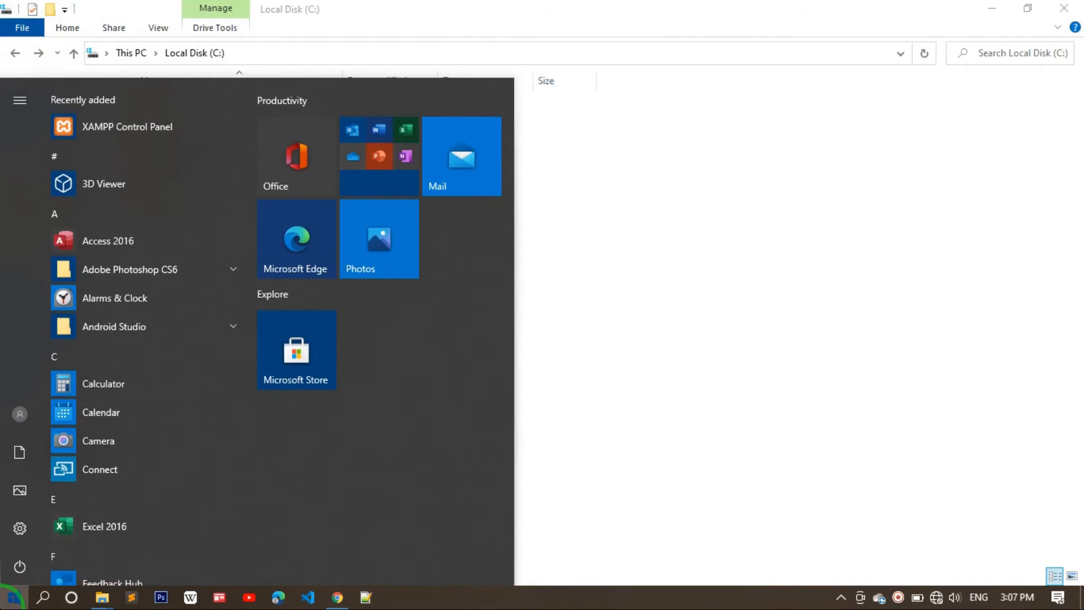
type("xampp")
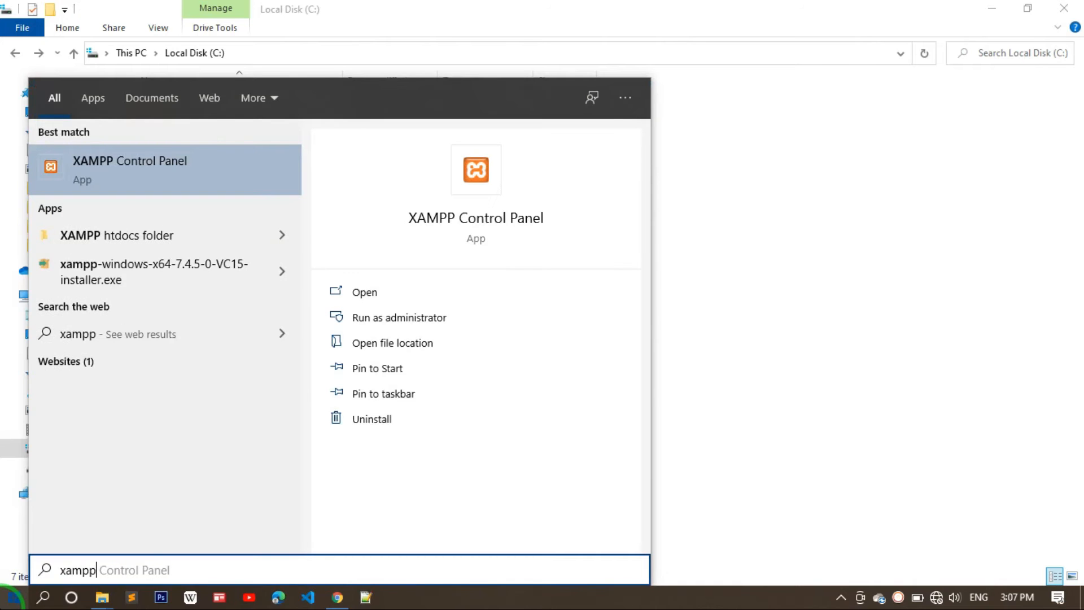
left_click(162, 175)
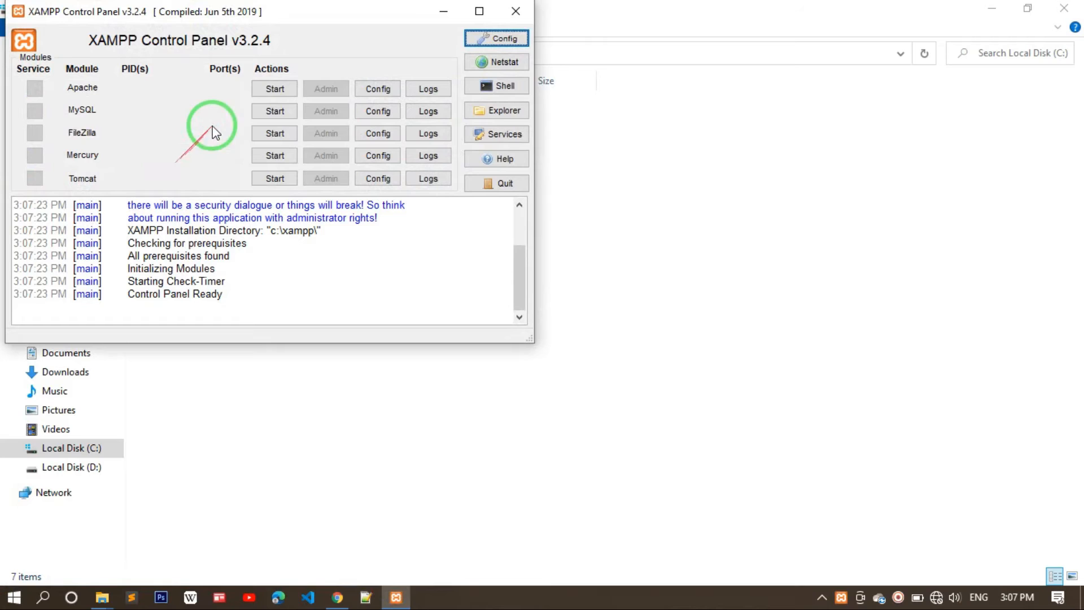
- Start Apache and MySQL in the XAMPP Control Panel, then minimise it
left_click(276, 90)
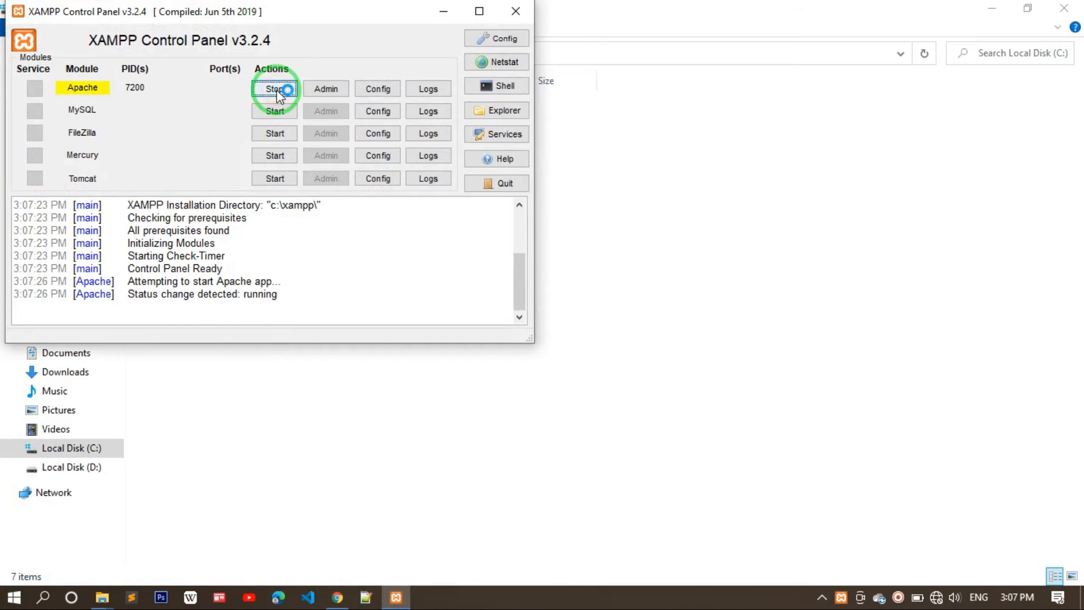
left_click(287, 112)
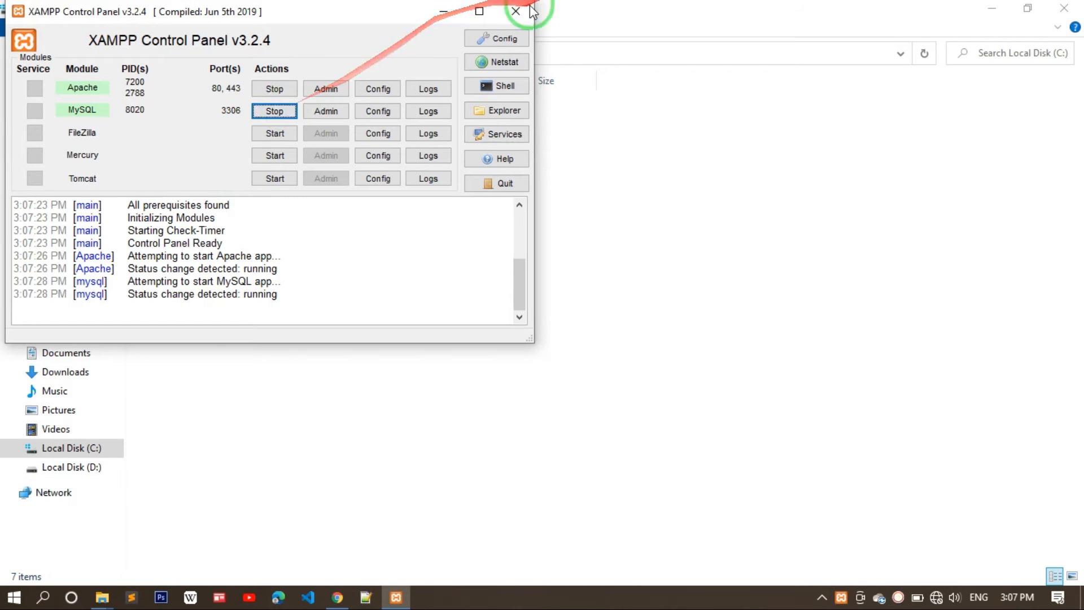
left_click(441, 15)
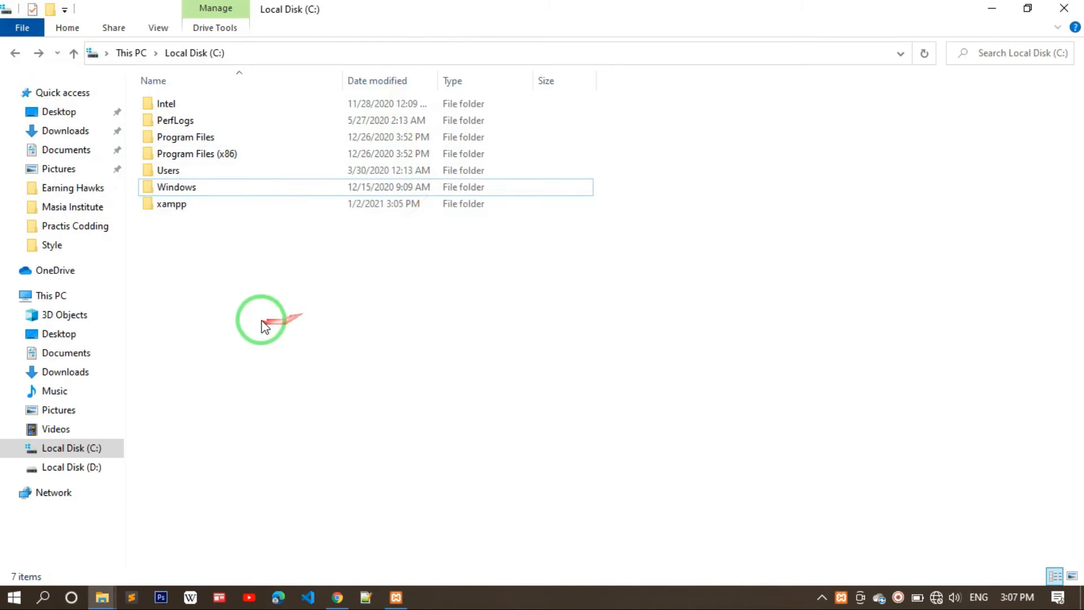
- Open the xampp folder on Local Disk (C:) in a File Explorer window
left_click(240, 202)
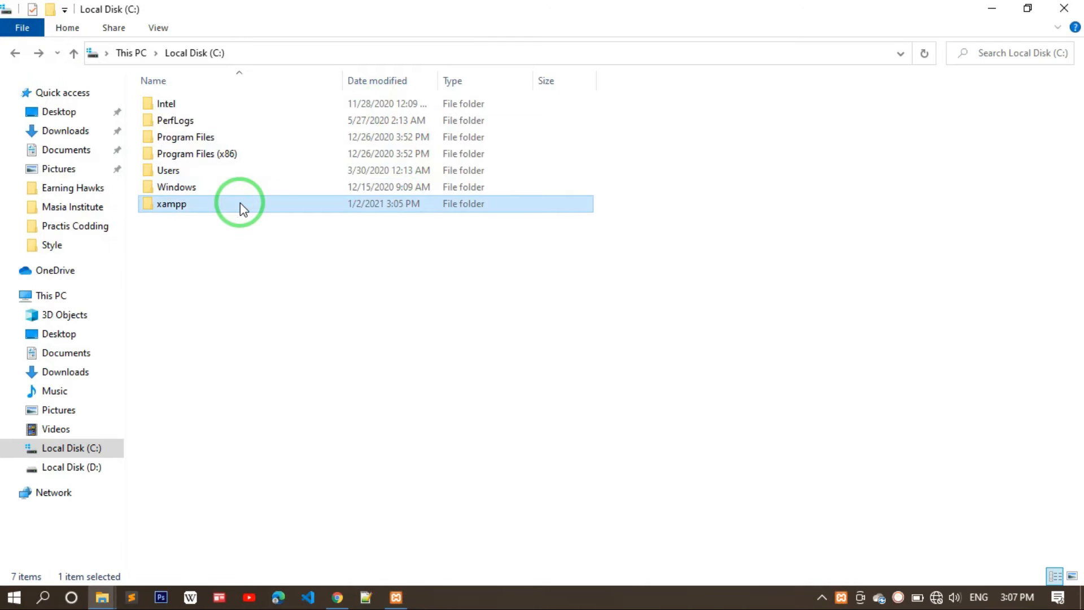
double_click(239, 203)
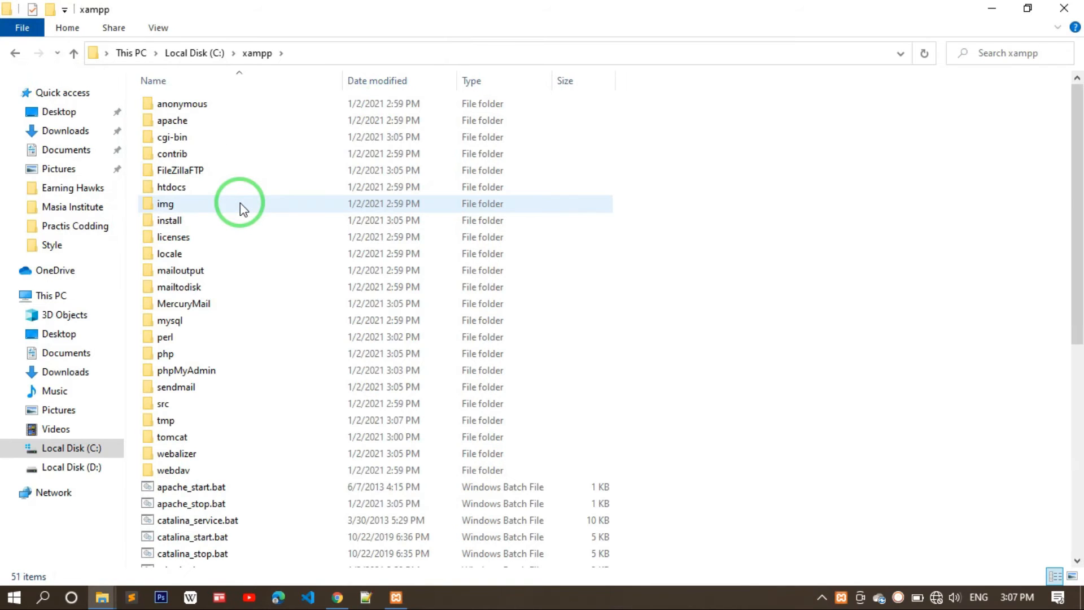
key("alt+Left")
key("alt+Left")
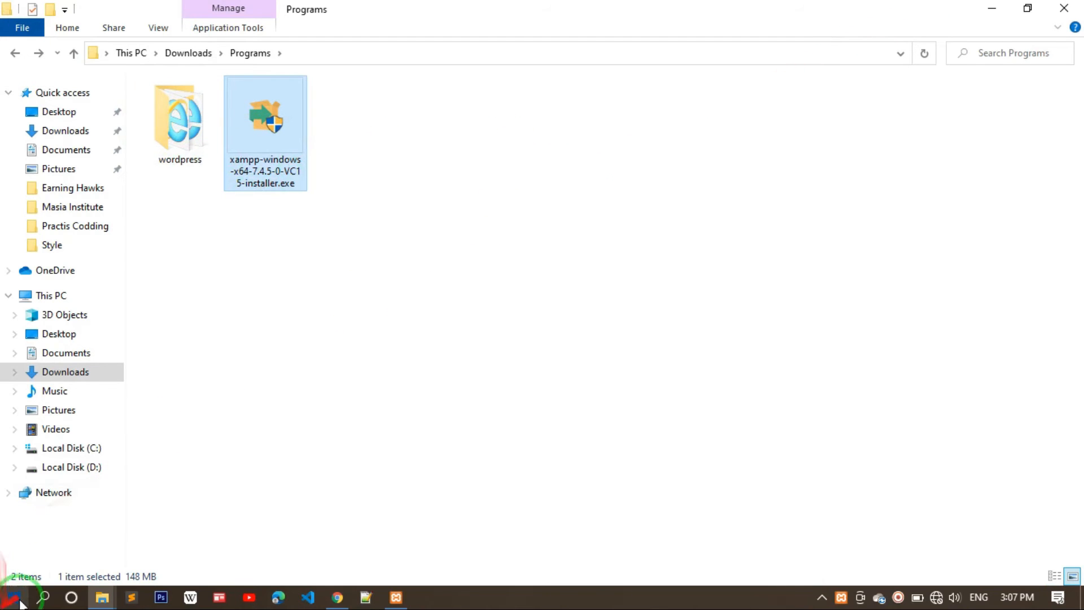
left_click(82, 449)
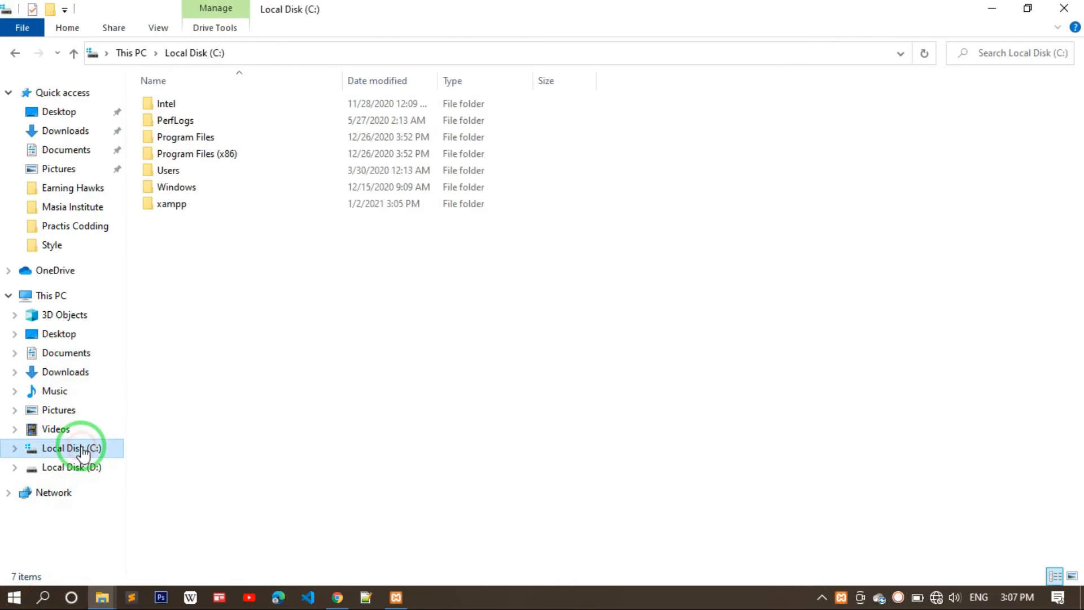
double_click(181, 208)
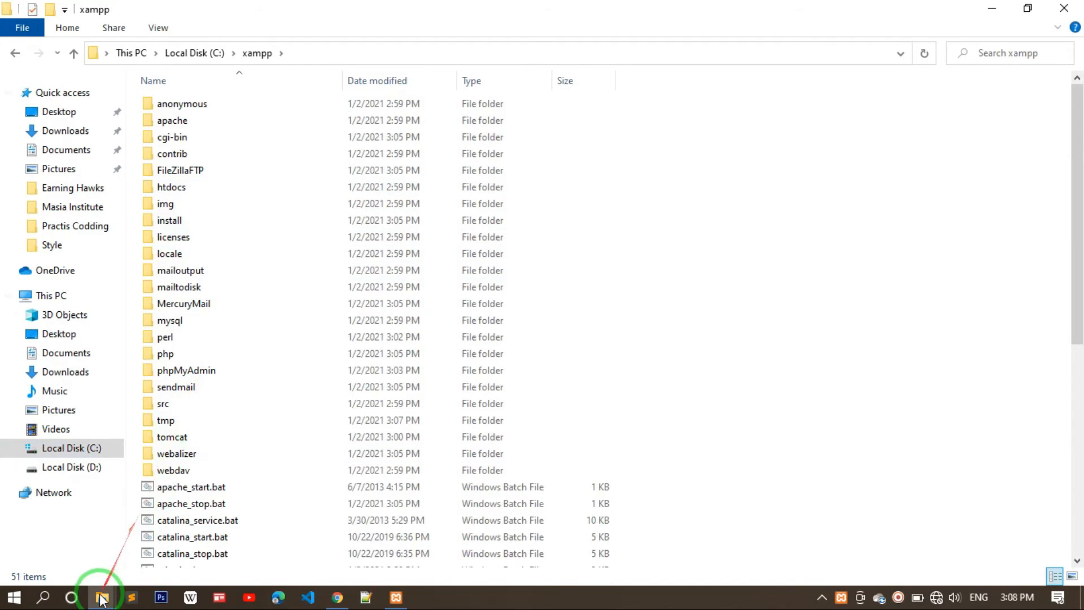
- Copy the wordpress folder from Downloads > Programs
mouse_move(102, 600)
left_click(203, 525)
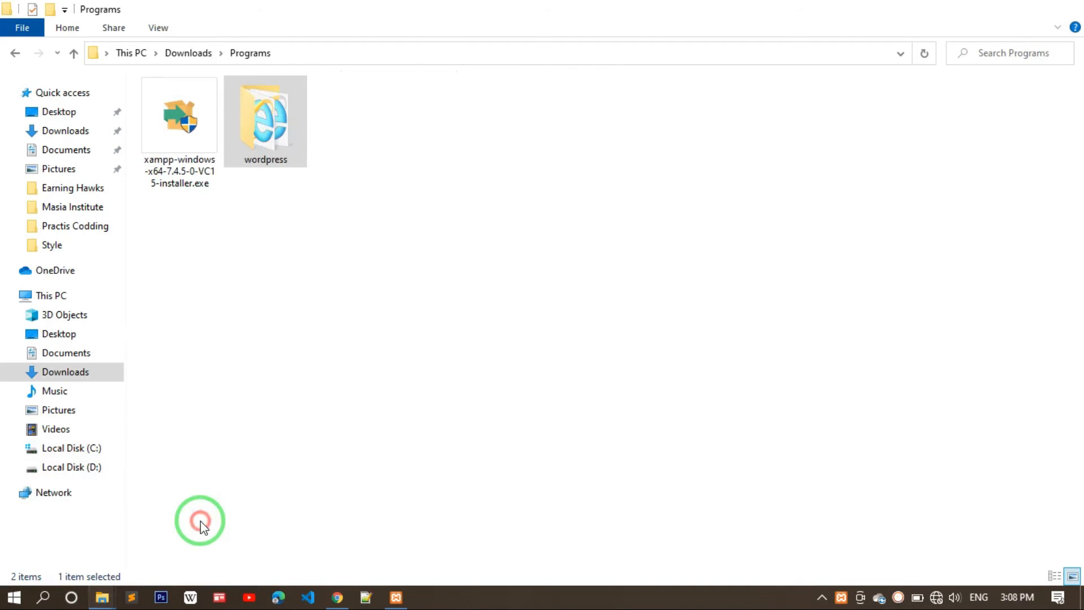
left_click(273, 133)
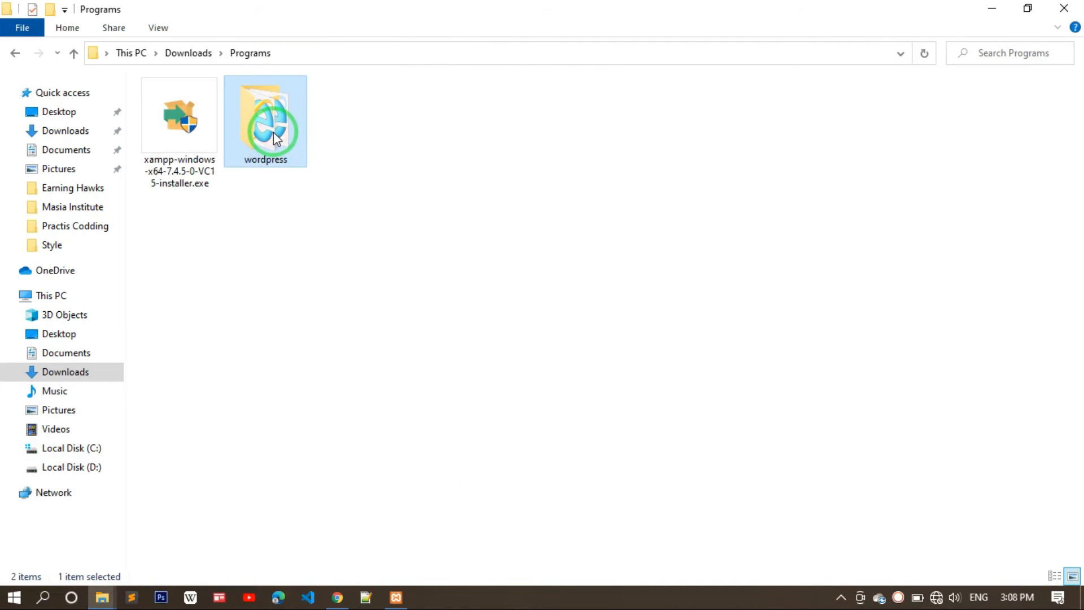
right_click(275, 136)
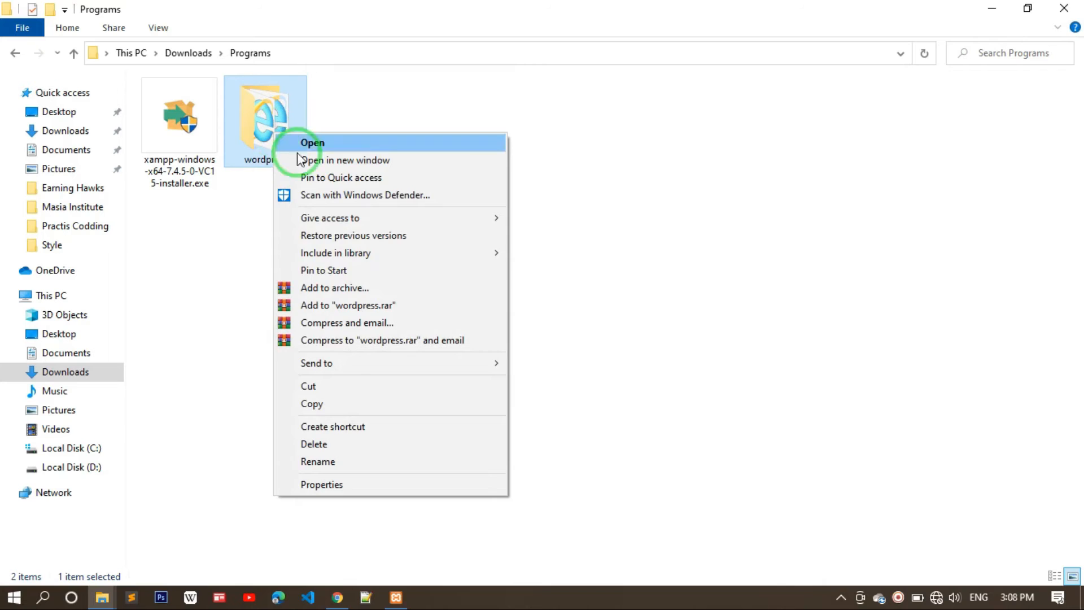
left_click(308, 406)
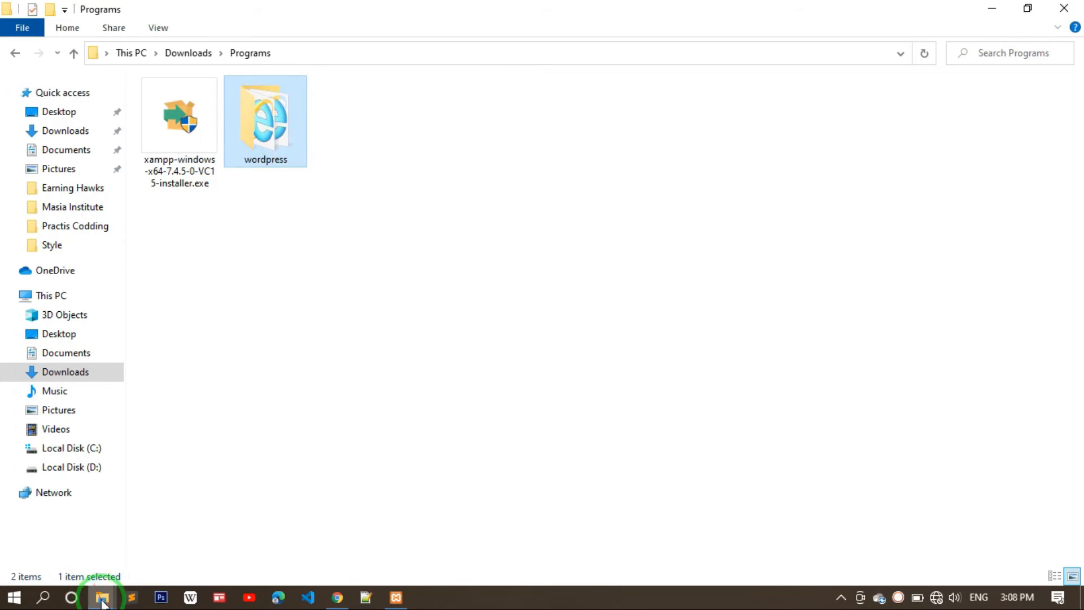
- Open the htdocs folder inside C:\xampp
mouse_move(100, 596)
left_click(91, 544)
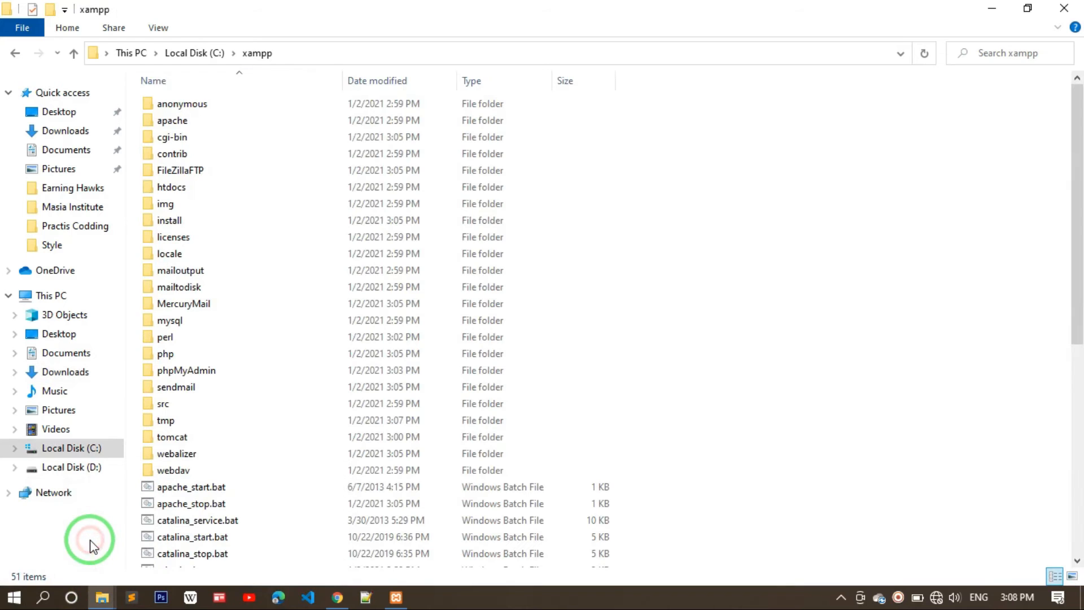
left_click(230, 190)
double_click(231, 191)
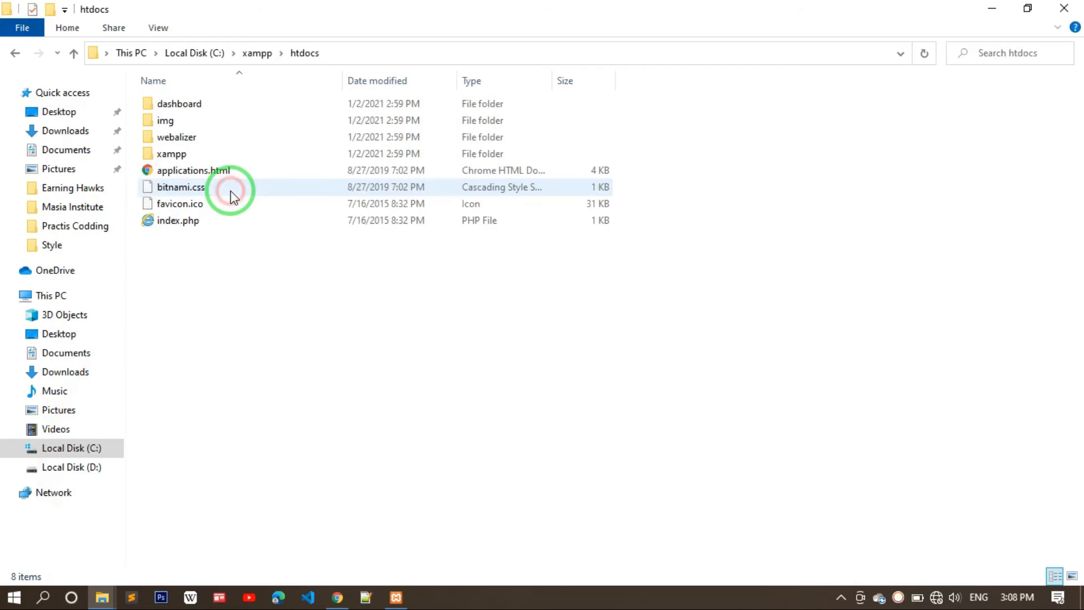
- Paste the copied wordpress folder into C:\xampp\htdocs
right_click(277, 262)
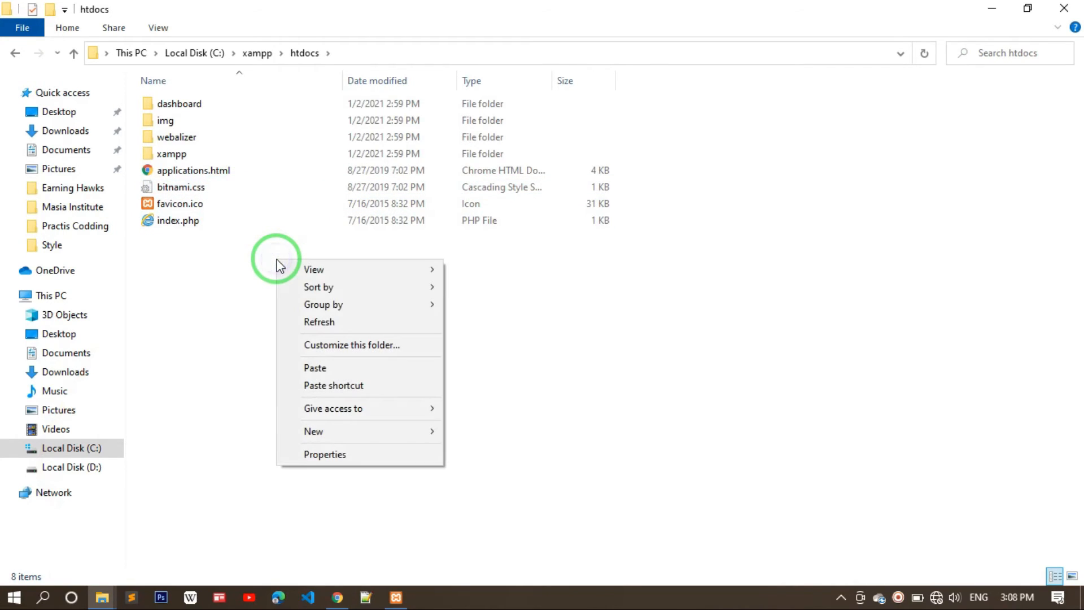
left_click(395, 366)
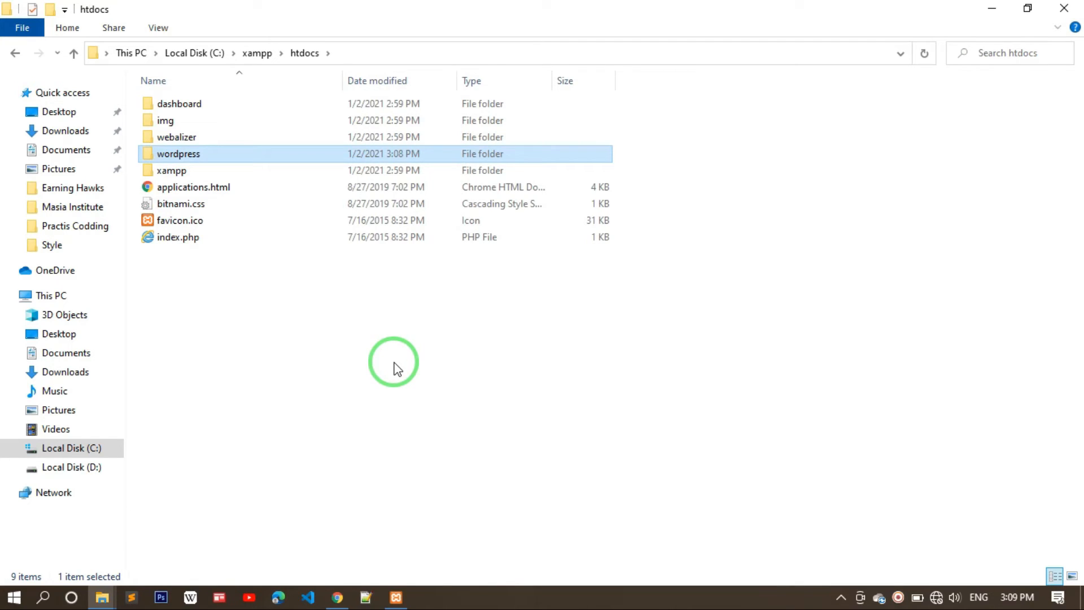
- Rename the wordpress folder in htdocs to 'website'
key("F2")
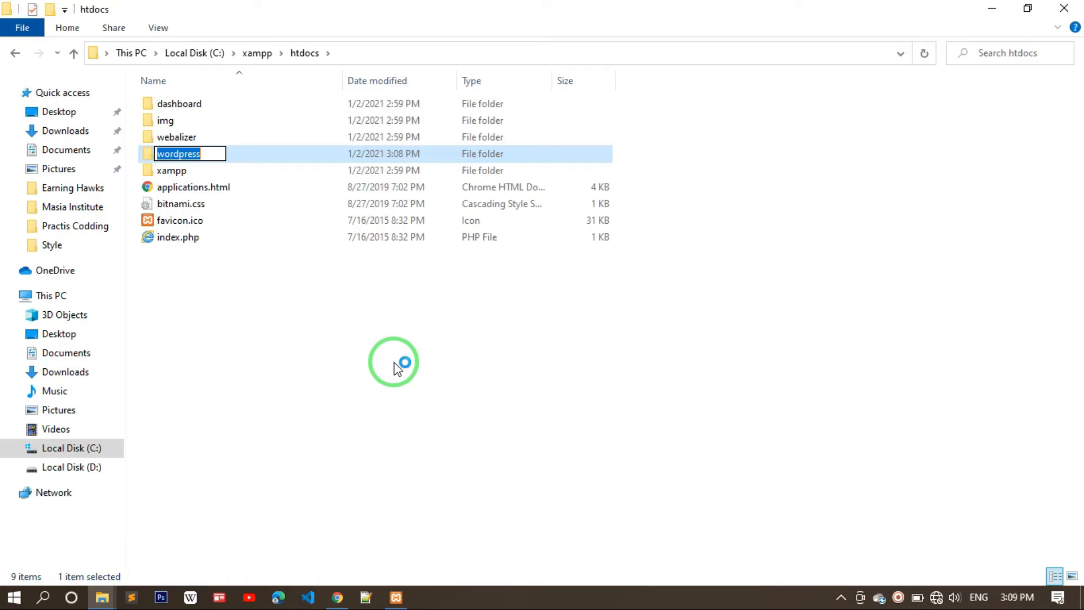
type("website")
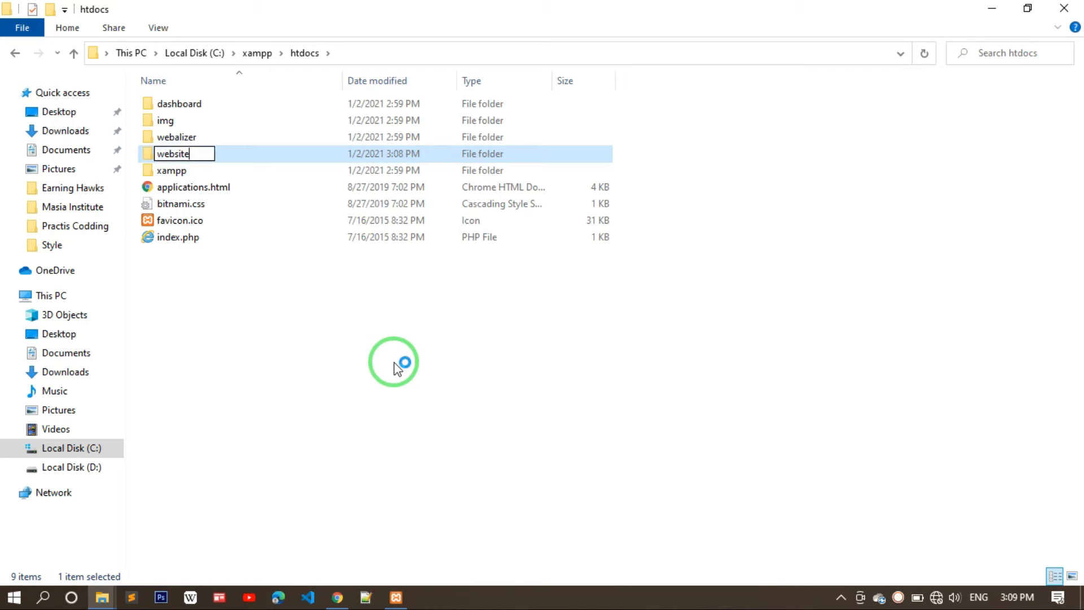
key("Return")
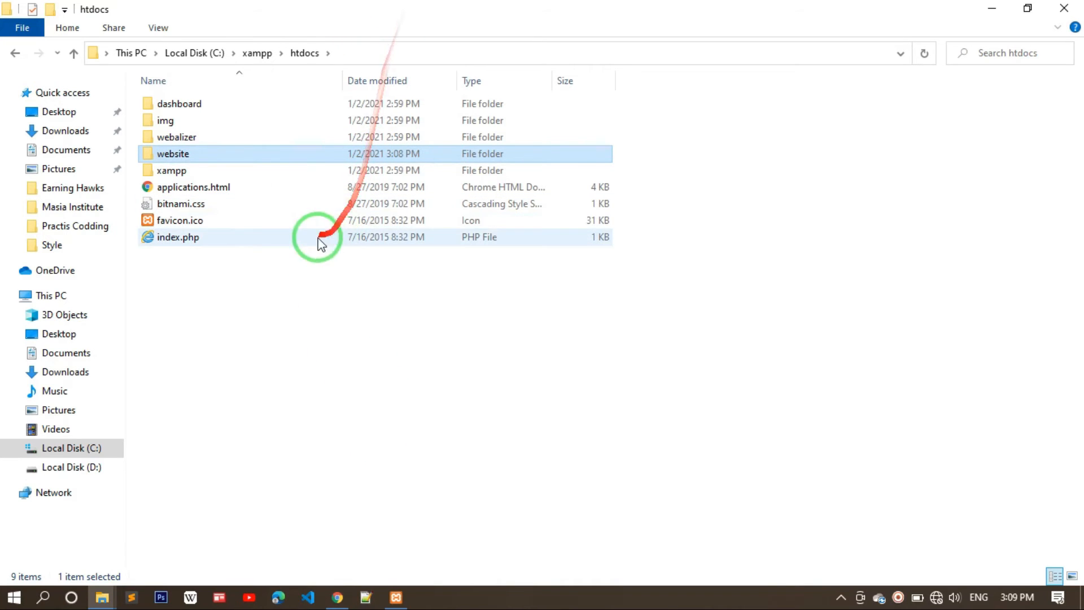
- Briefly bring up the XAMPP Control Panel, then return to the WordPress download page in Chrome
left_click(396, 597)
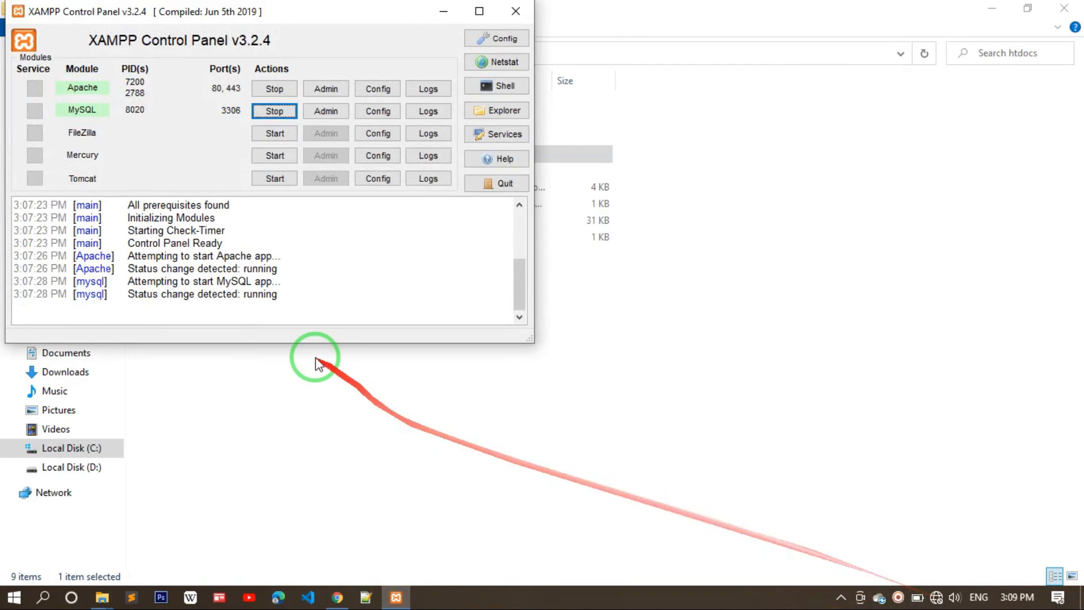
left_click(445, 17)
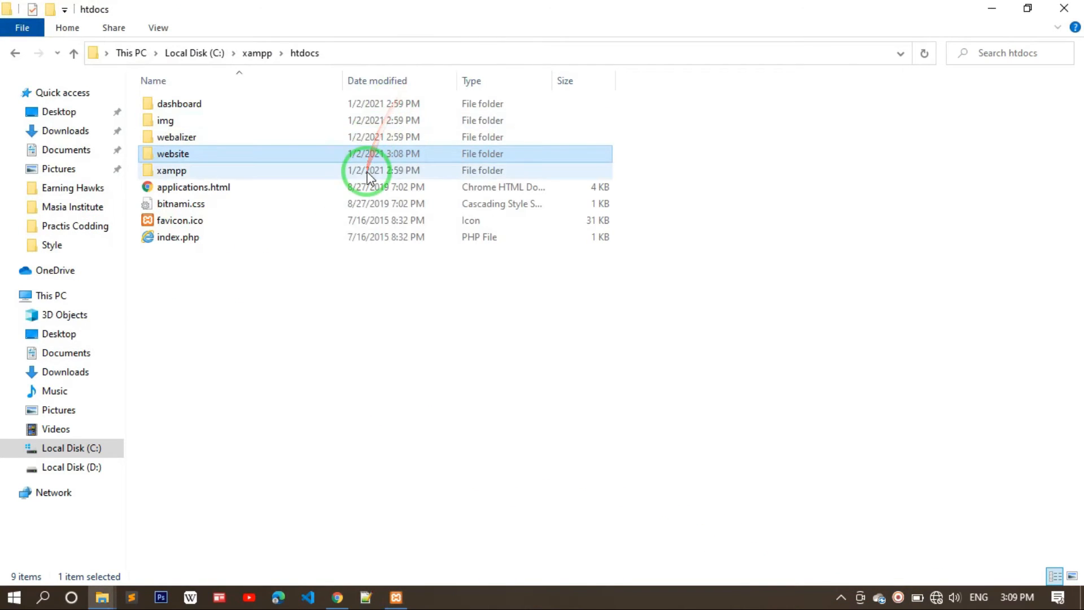
left_click(333, 596)
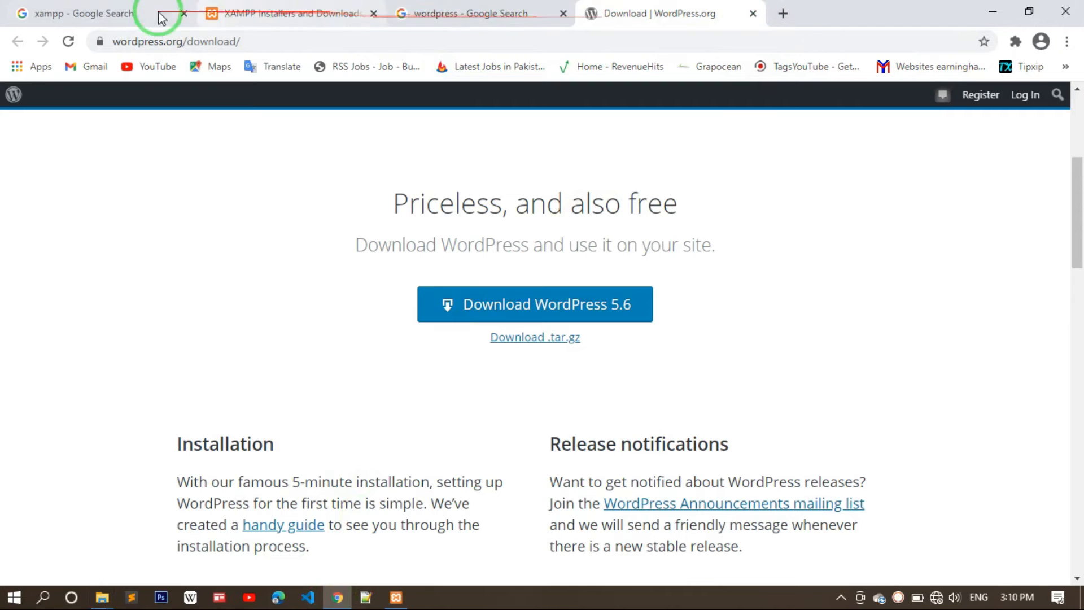
- Load localhost in a new tab to show the XAMPP for Windows 7.4.5 dashboard
left_click(69, 42)
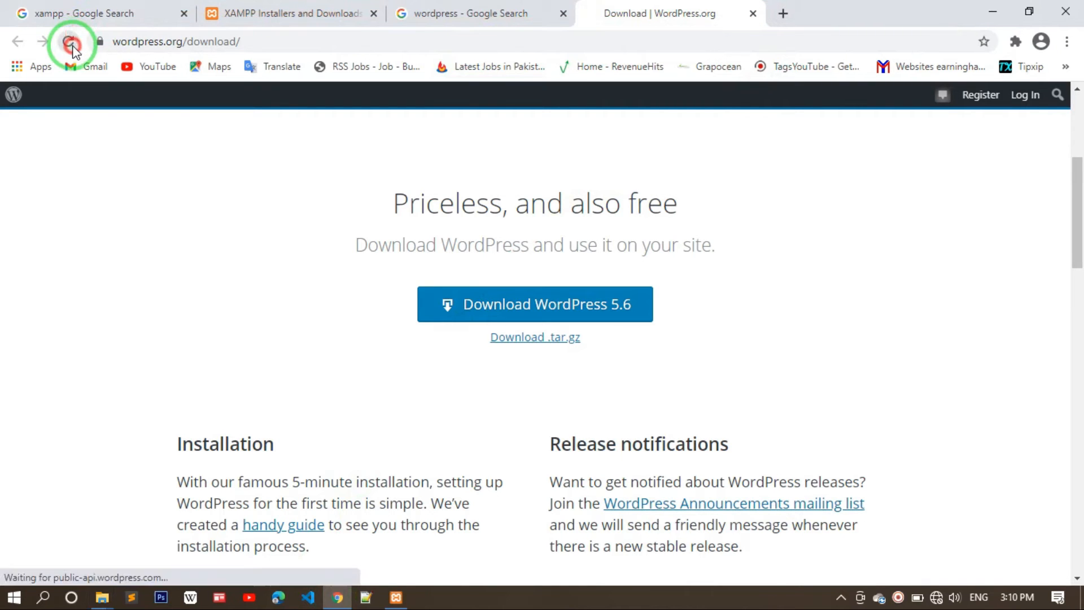
left_click(782, 14)
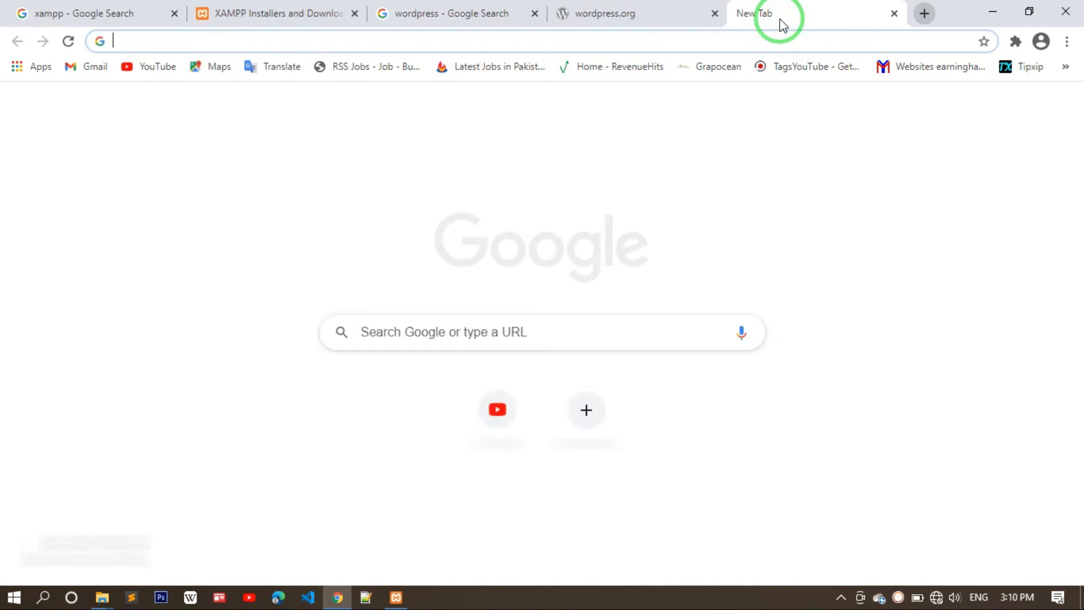
type("local")
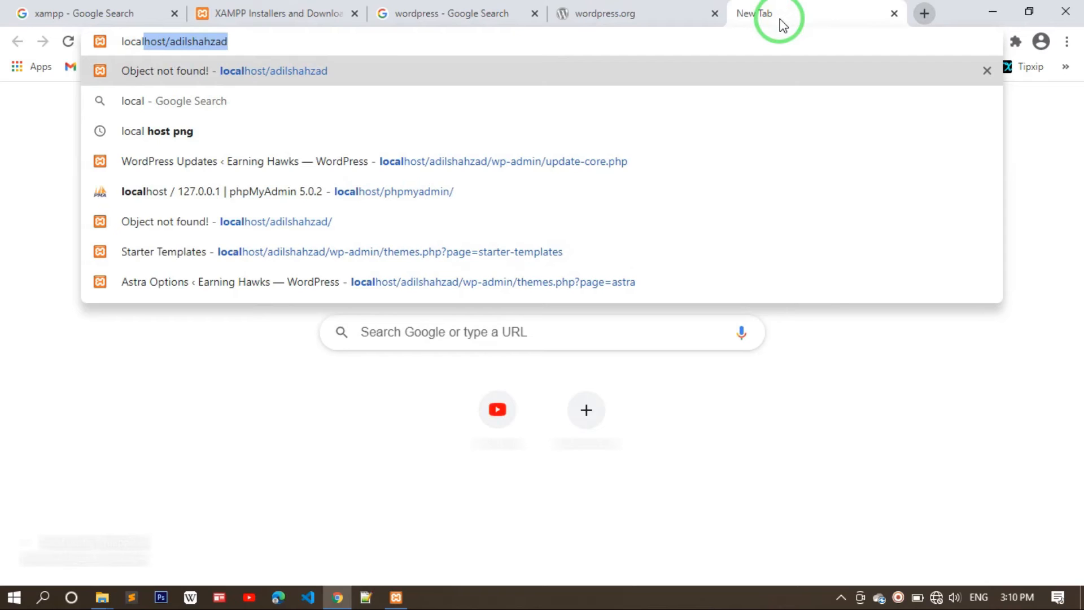
type("host")
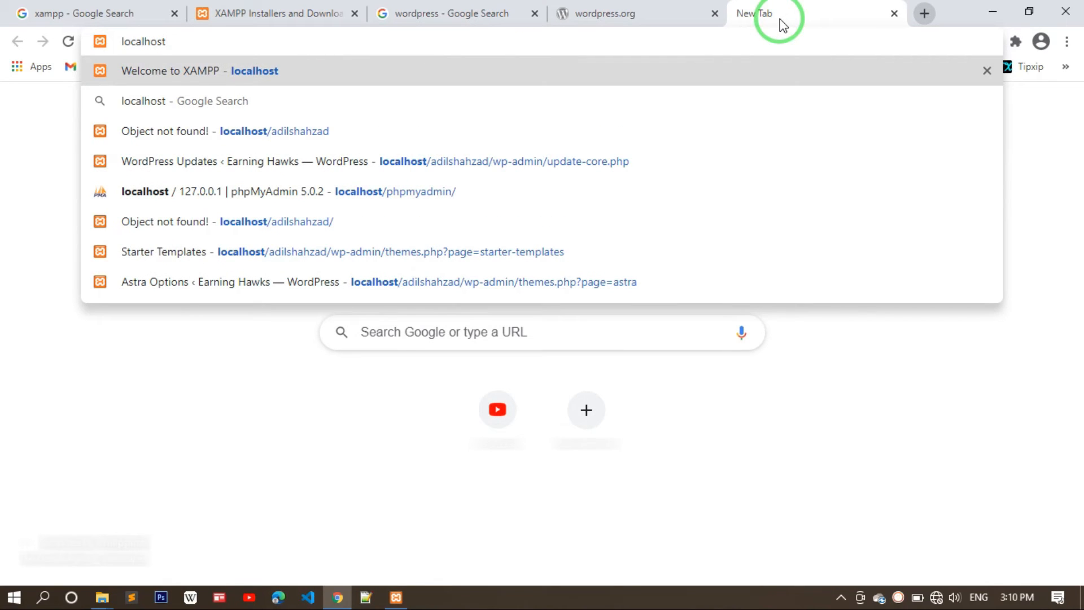
key("Return")
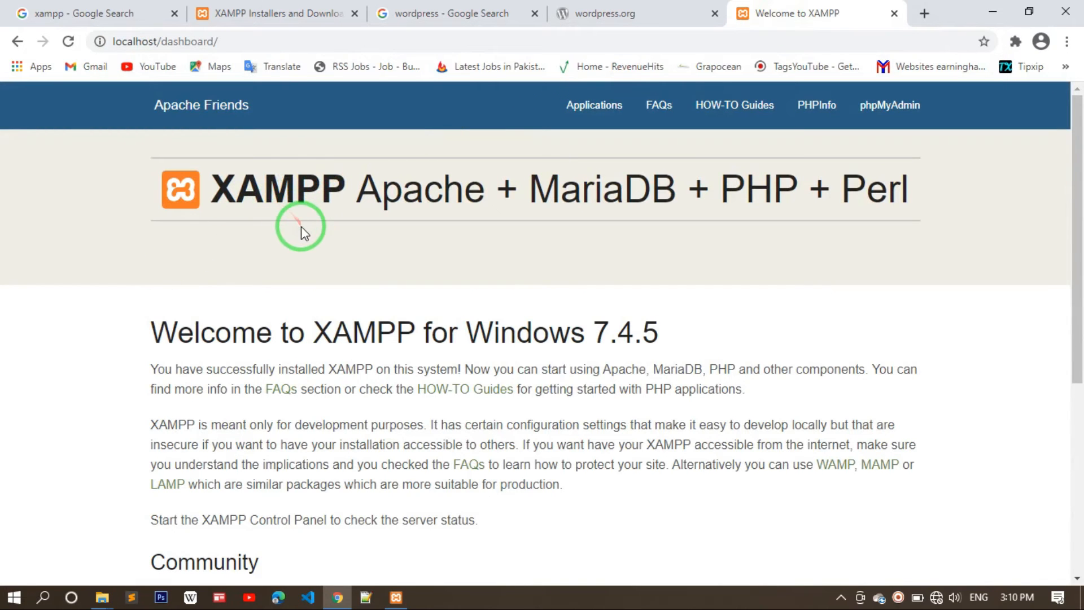
scroll(304, 232, "down", 5)
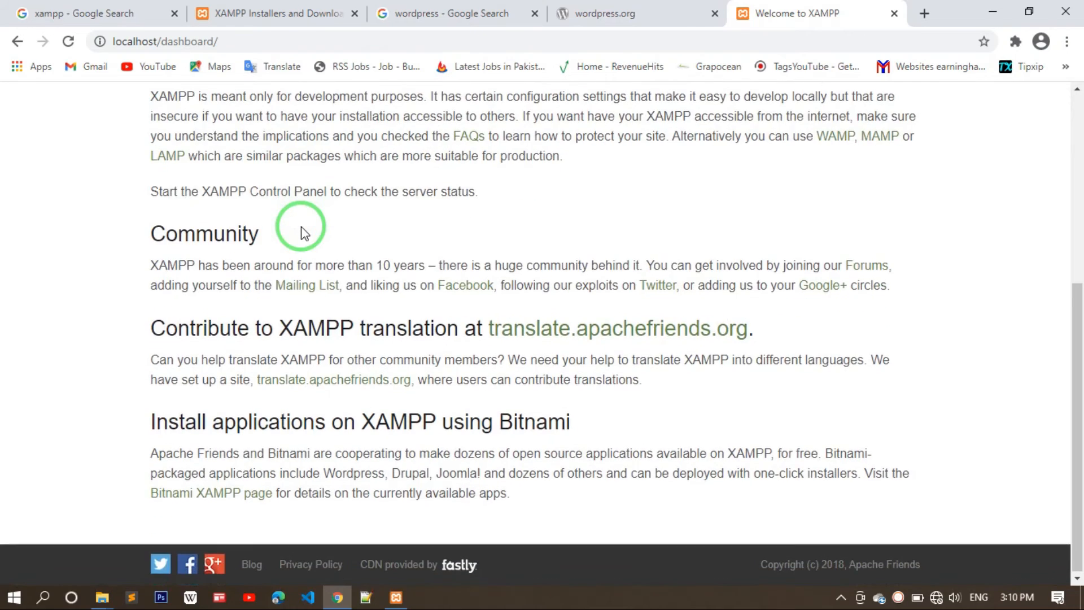
scroll(304, 233, "up", 5)
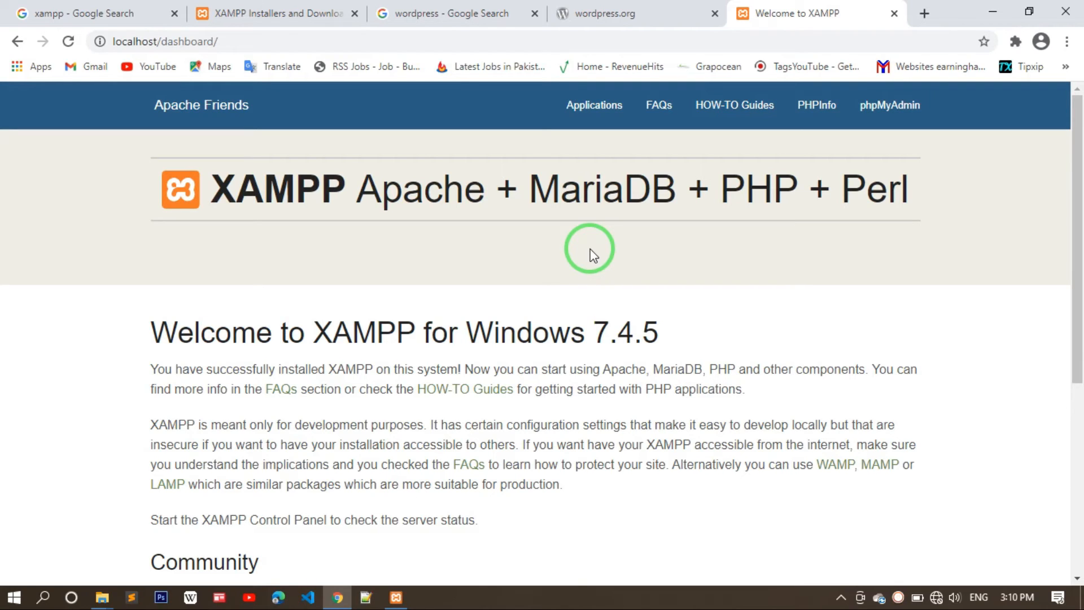
- Open phpMyAdmin from the dashboard and create an empty database named 'website'
left_click(881, 122)
left_click(882, 120)
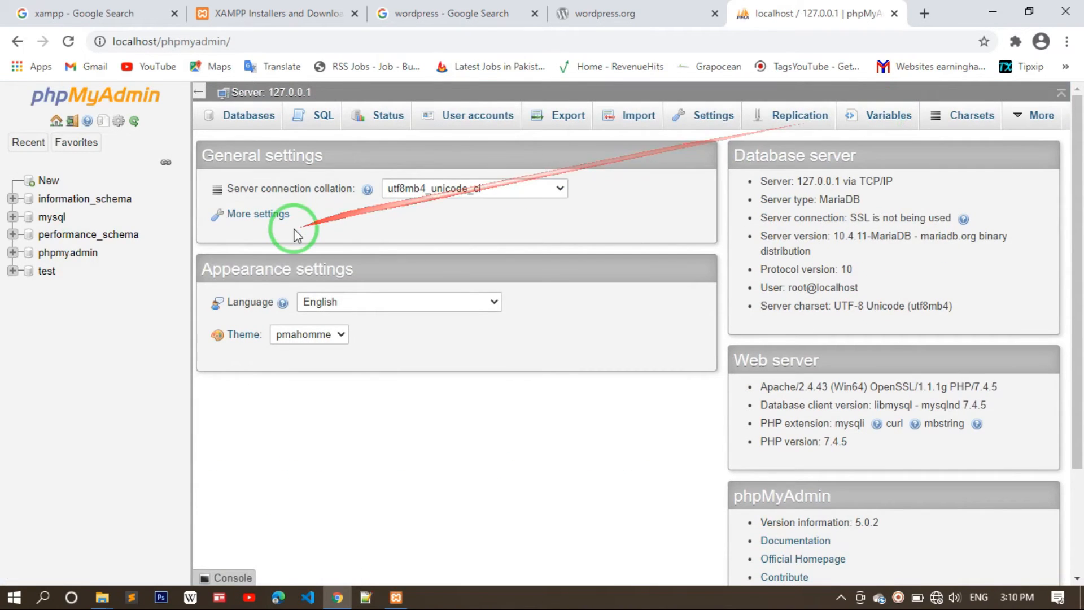
left_click(44, 184)
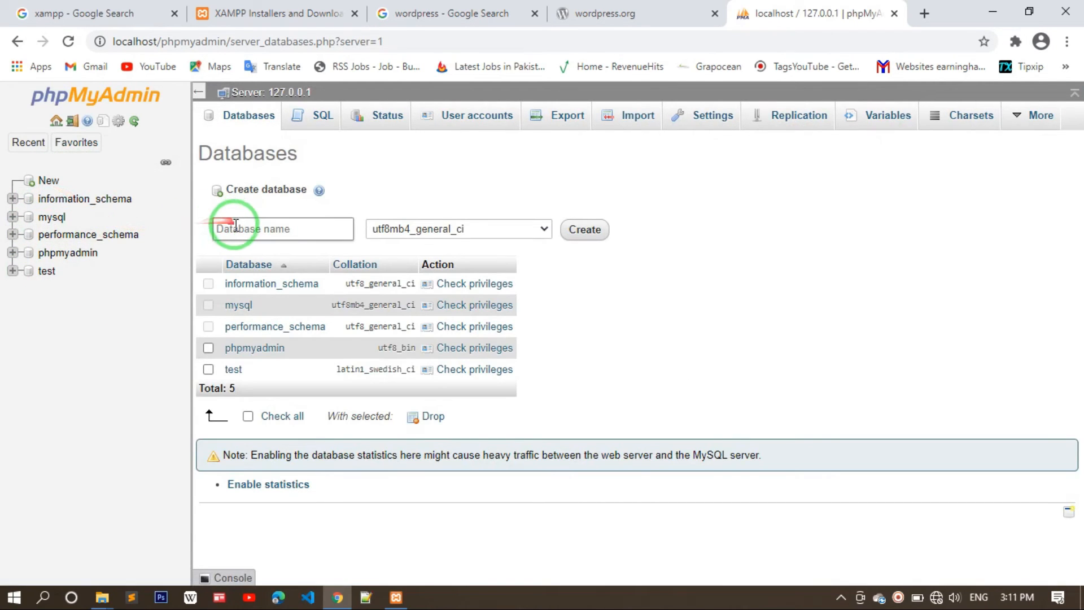
left_click(236, 227)
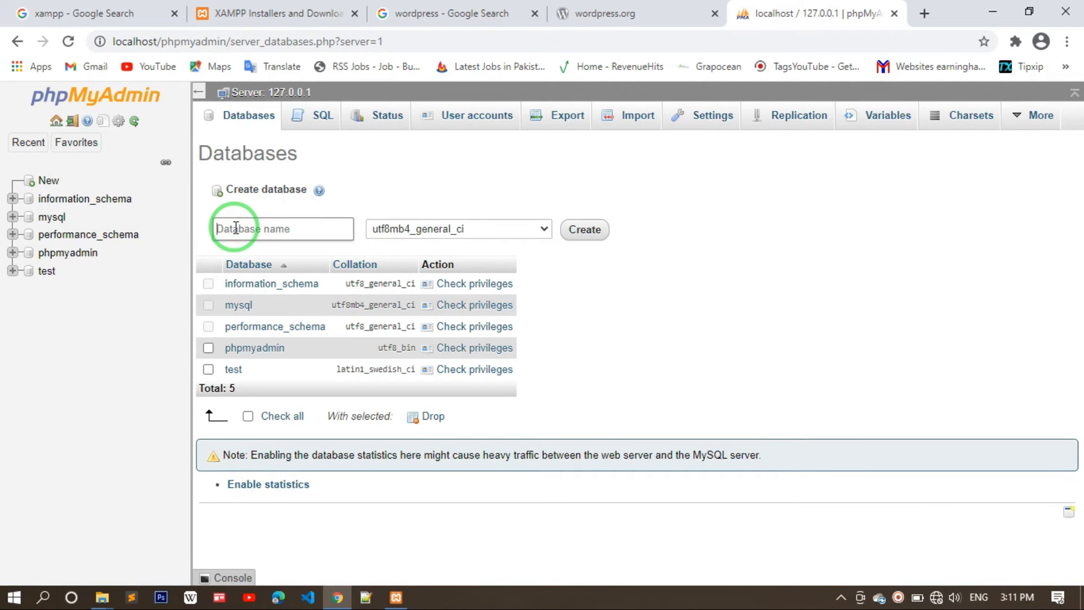
type("website")
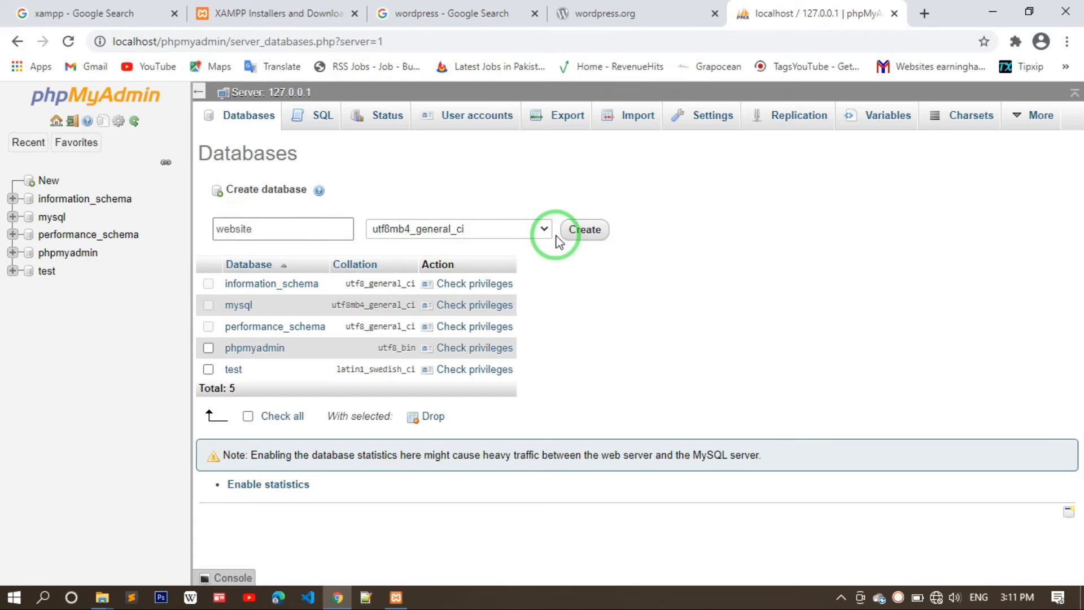
left_click(574, 237)
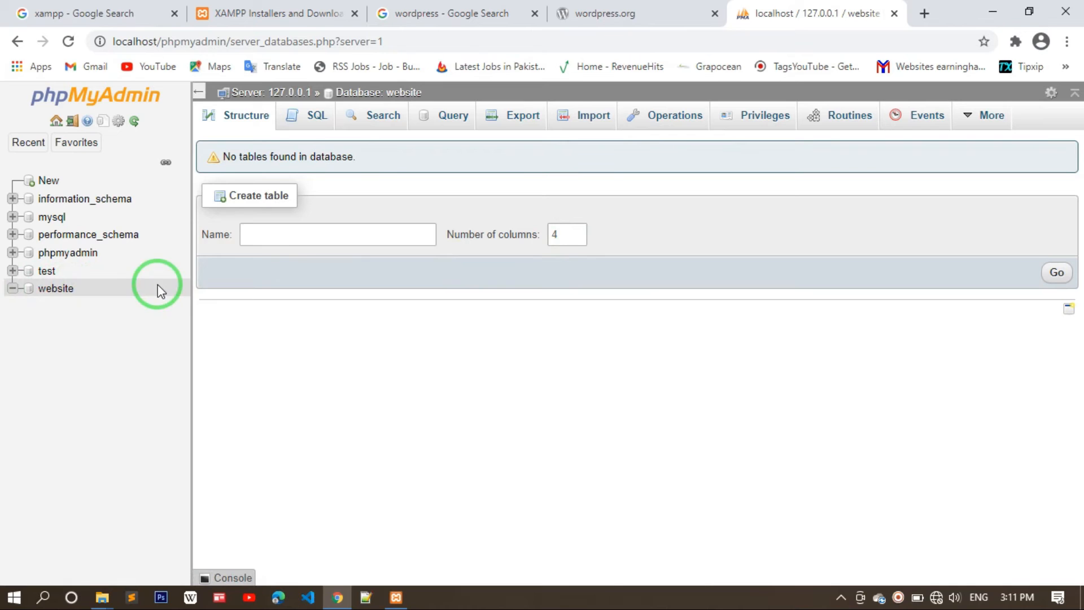
- Load localhost/website in a new tab to reach the WordPress setup welcome page
left_click(924, 14)
type("localhso")
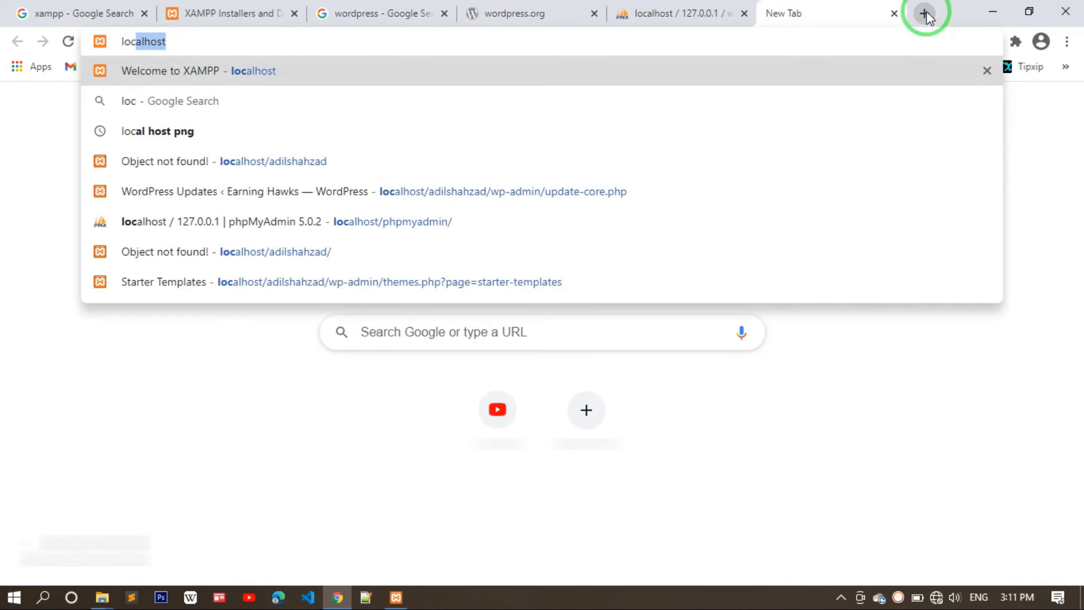
key("BackSpace")
key("BackSpace")
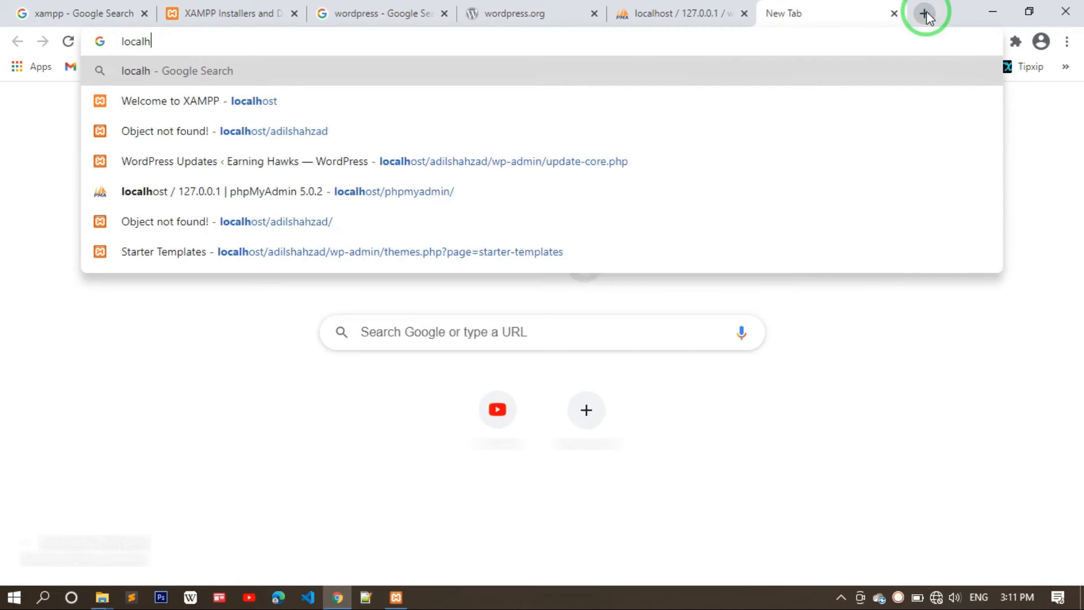
key("Down")
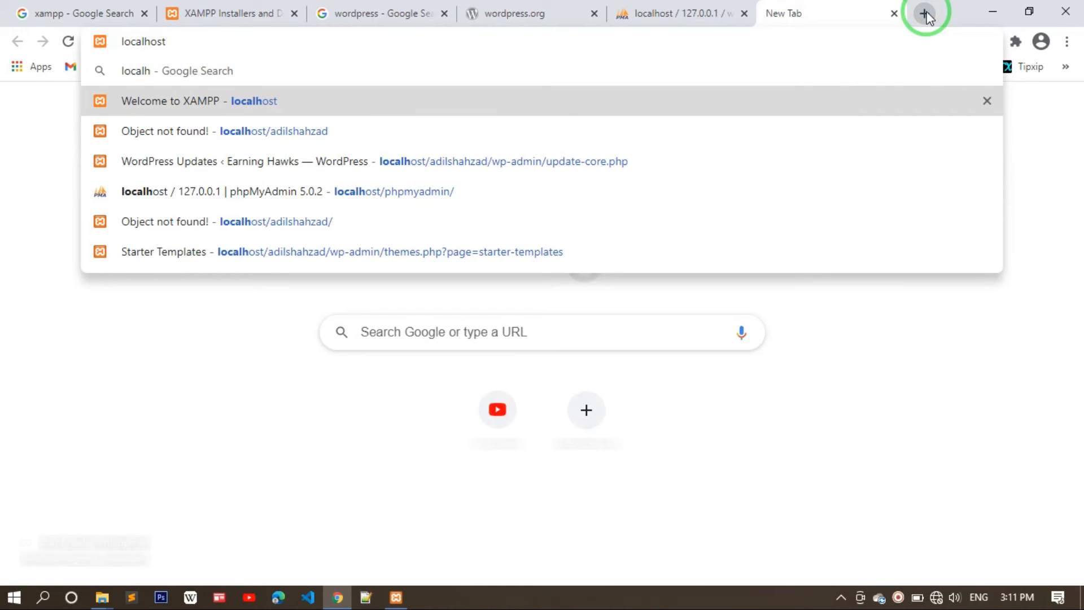
type("/")
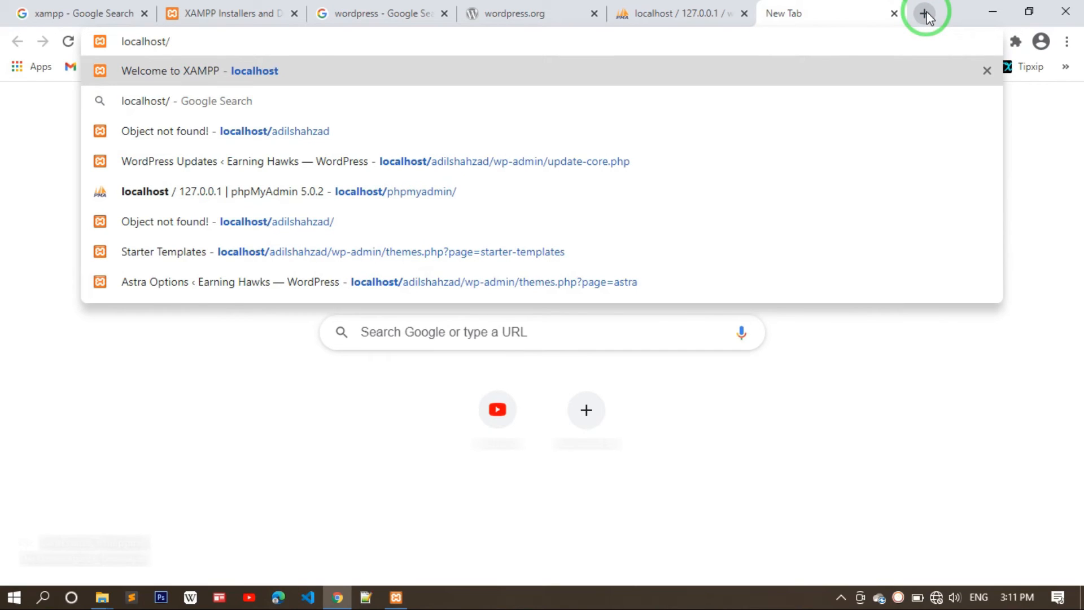
type("website")
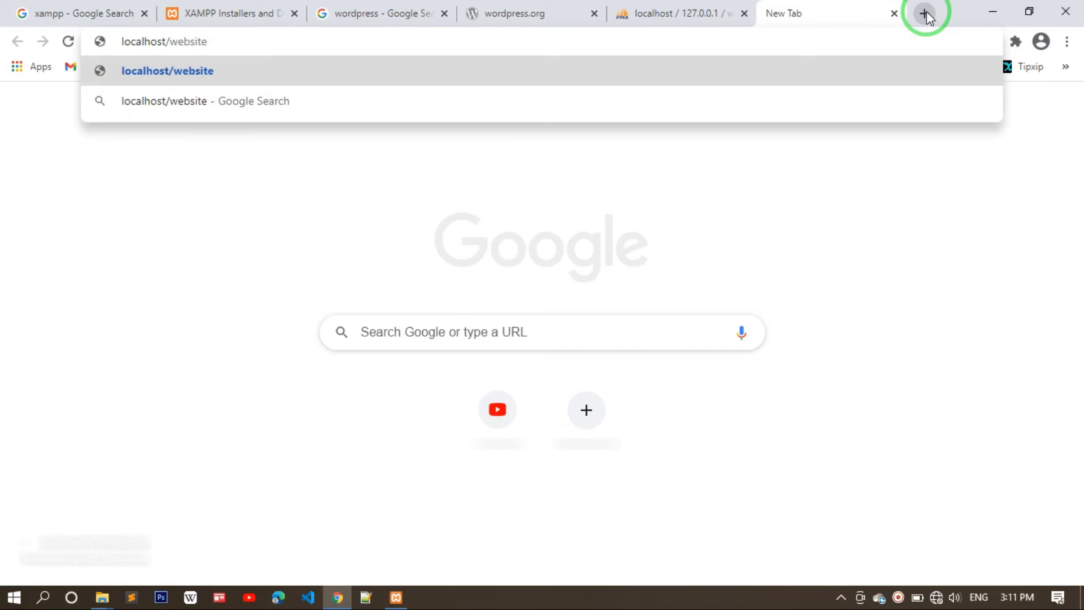
key("Return")
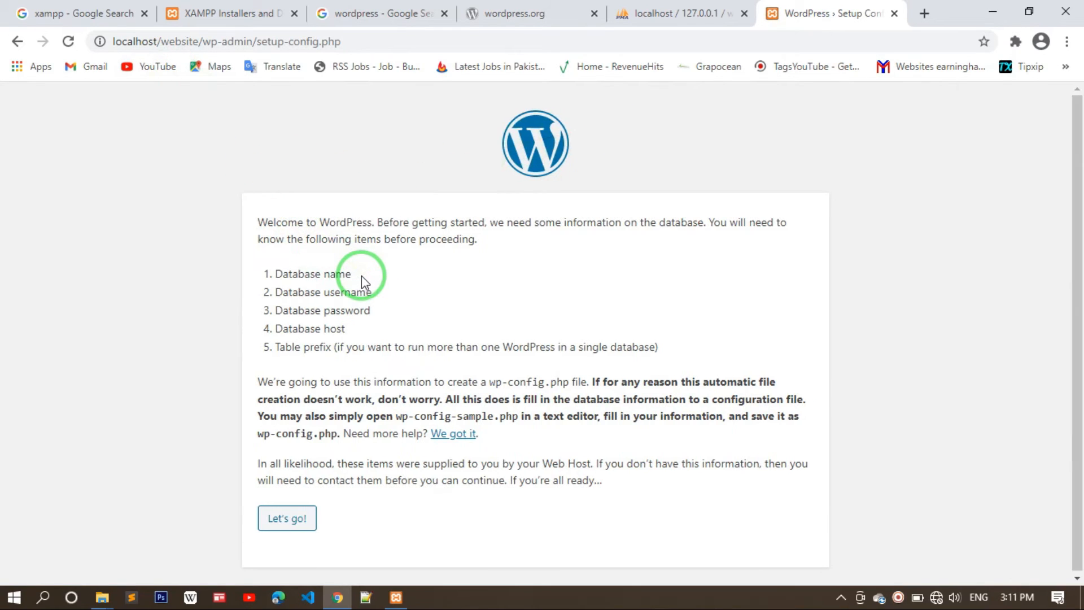
- Reset the setup page zoom to 100%
key("ctrl+plus")
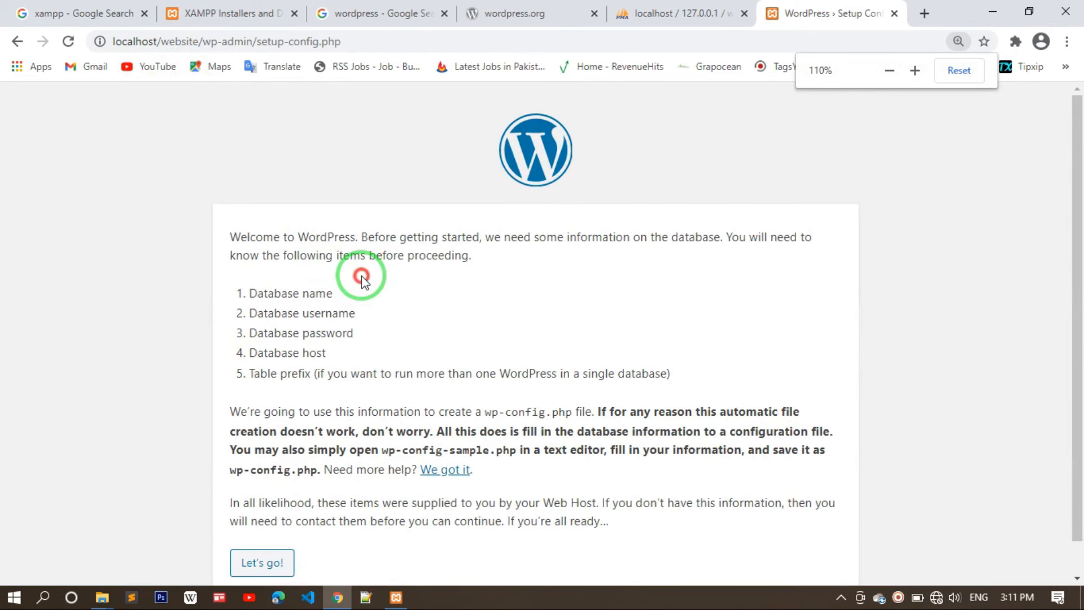
left_click(961, 42)
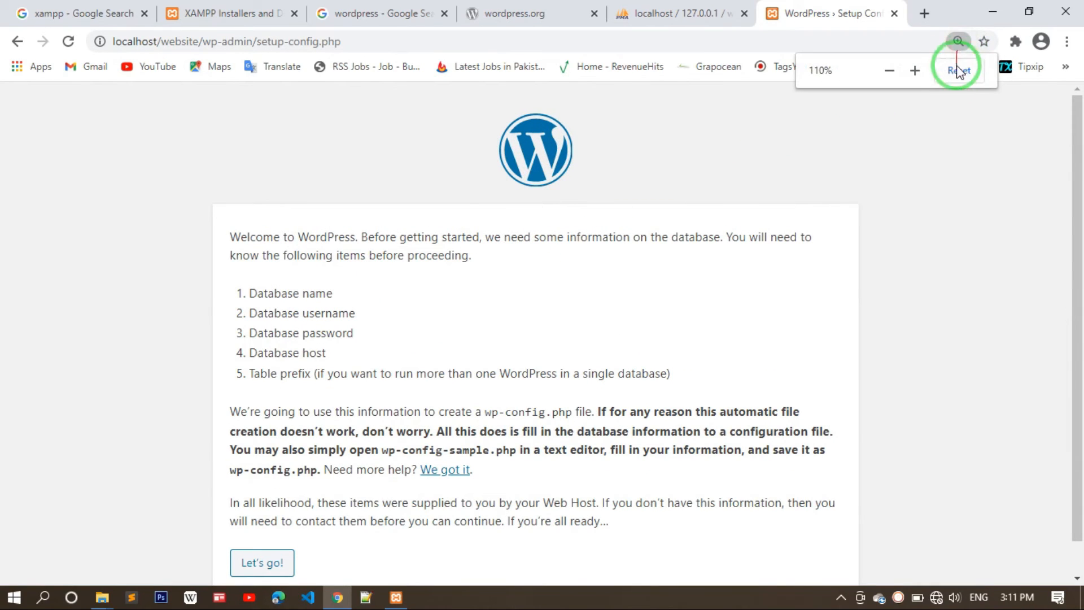
left_click(958, 70)
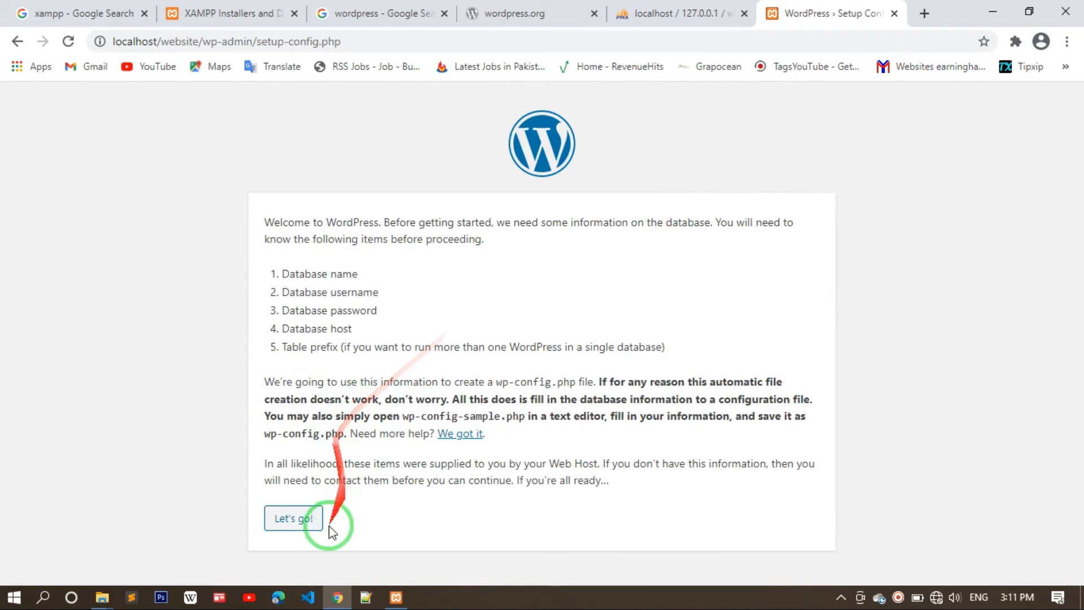
- Start the database connection form and set the username to root
left_click(299, 520)
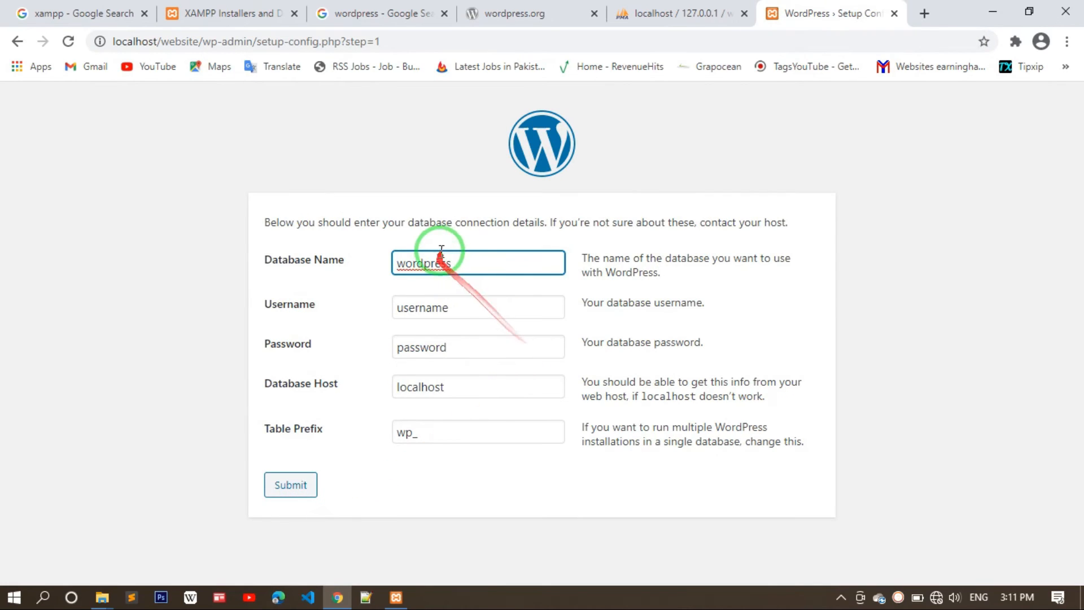
left_click(474, 306)
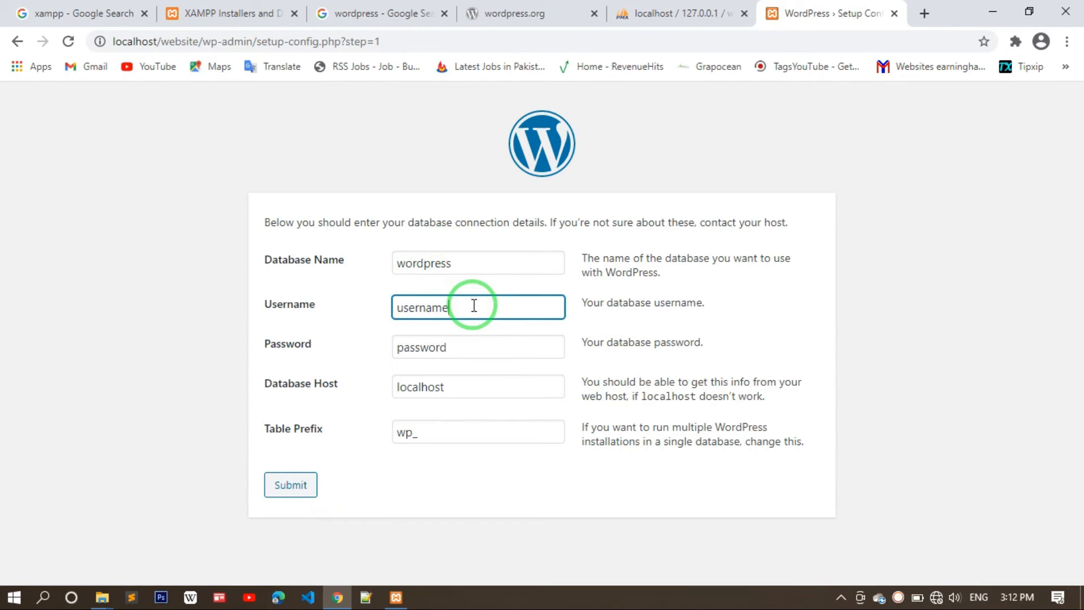
double_click(473, 306)
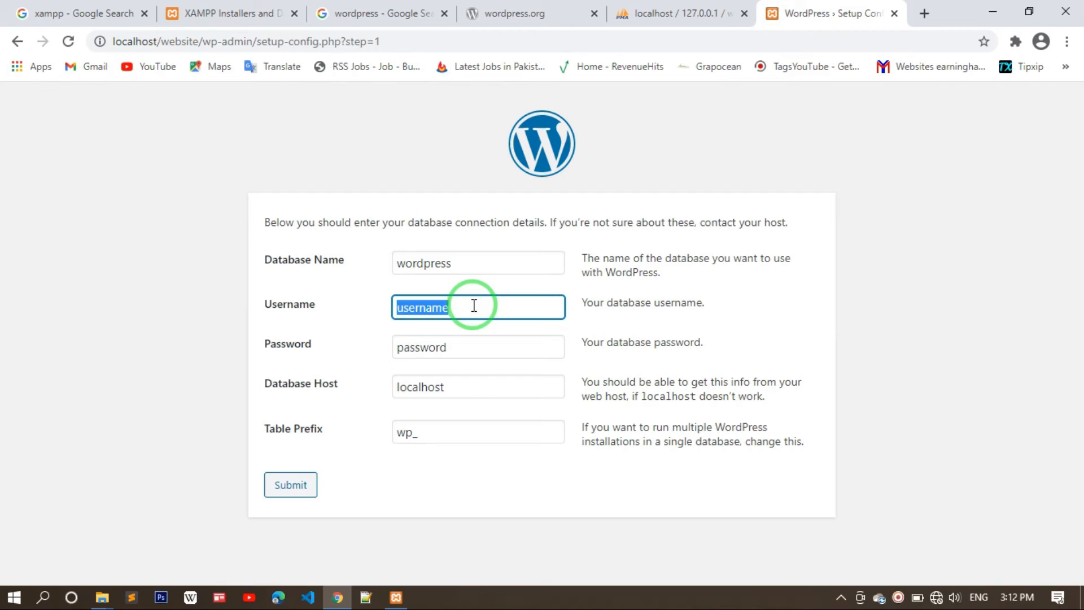
type("rj")
key("BackSpace")
key("BackSpace")
type("root")
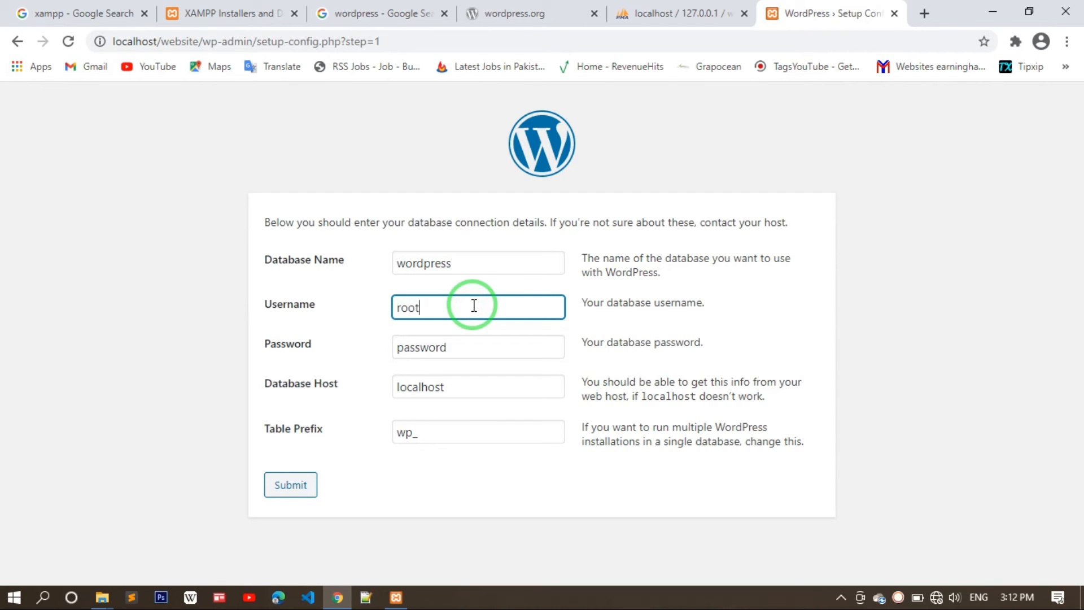
- Clear the password, keep localhost as host, and empty the table prefix
left_click(475, 343)
key("BackSpace")
key("BackSpace")
key("BackSpace")
key("BackSpace")
key("BackSpace")
key("BackSpace")
key("BackSpace")
key("BackSpace")
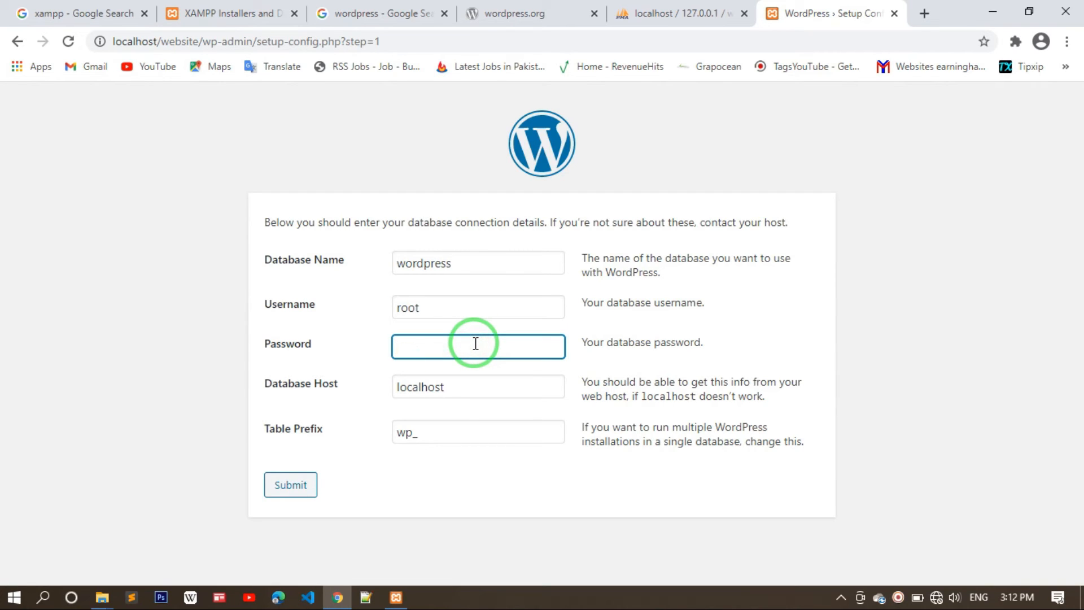
left_click(373, 343)
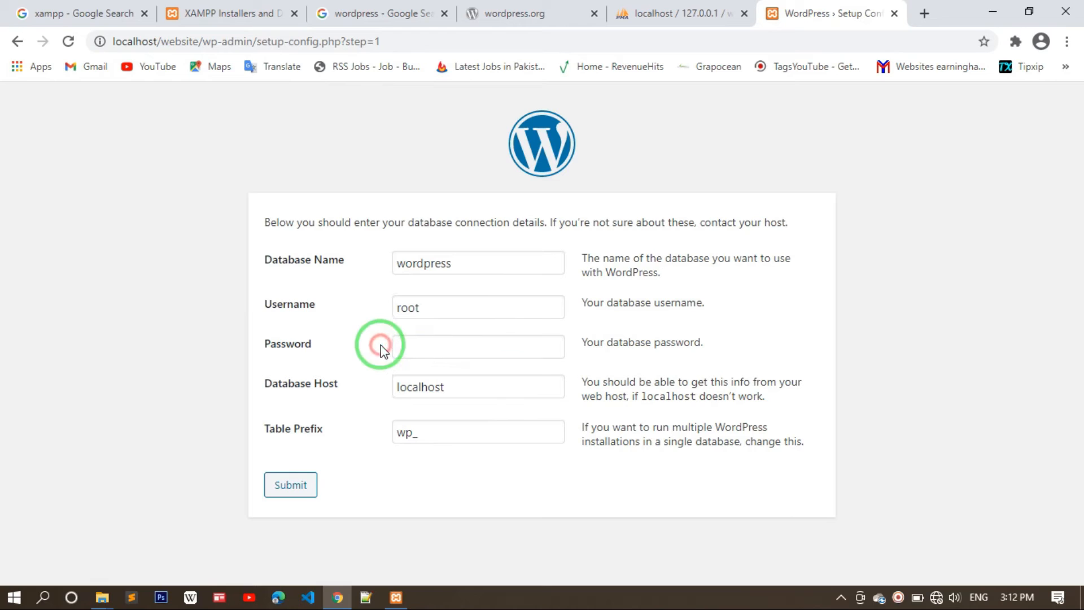
left_click(463, 383)
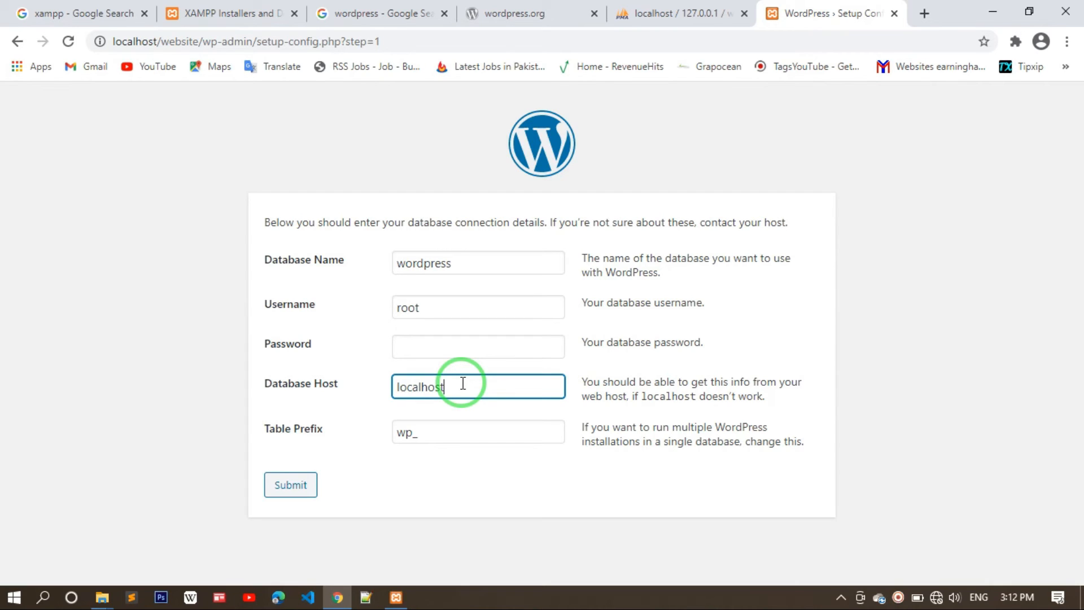
left_click(441, 434)
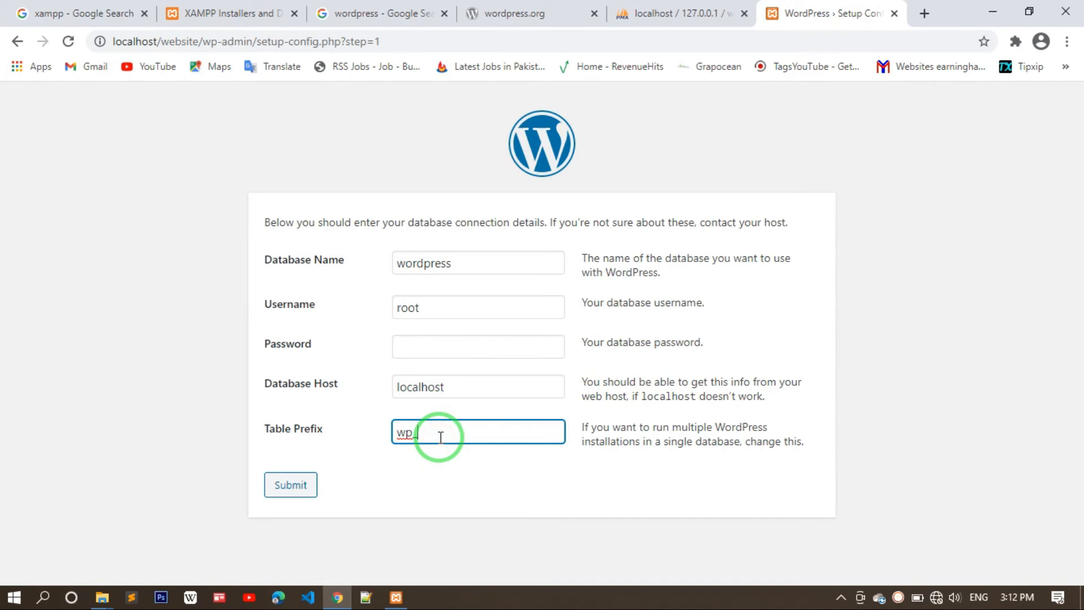
key("BackSpace")
key("BackSpace")
key("BackSpace")
left_click(427, 471)
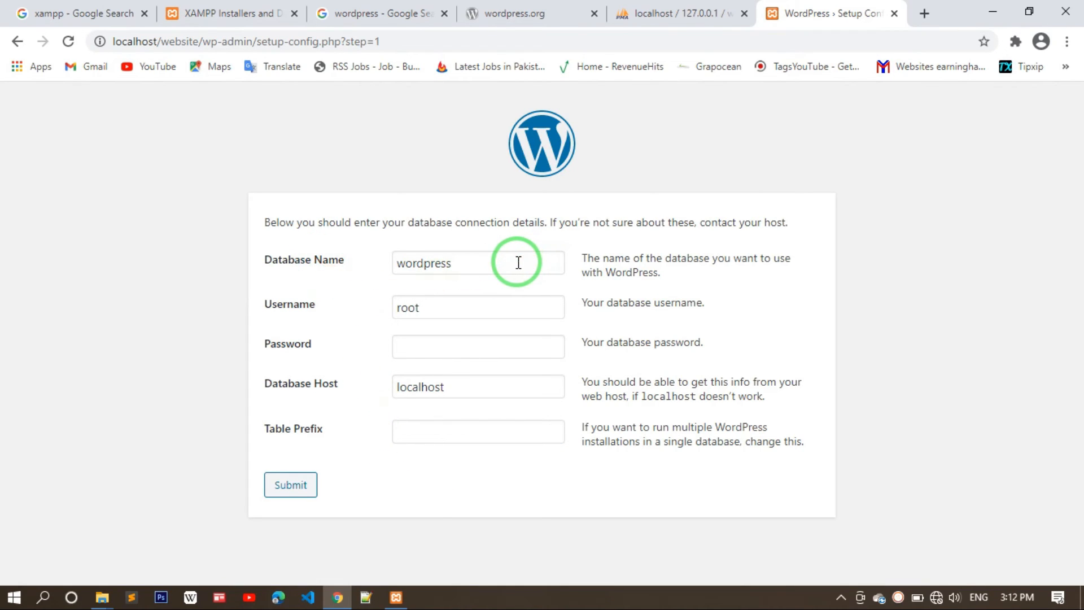
- Check phpMyAdmin, set the database name to 'website' and submit the form
left_click(626, 11)
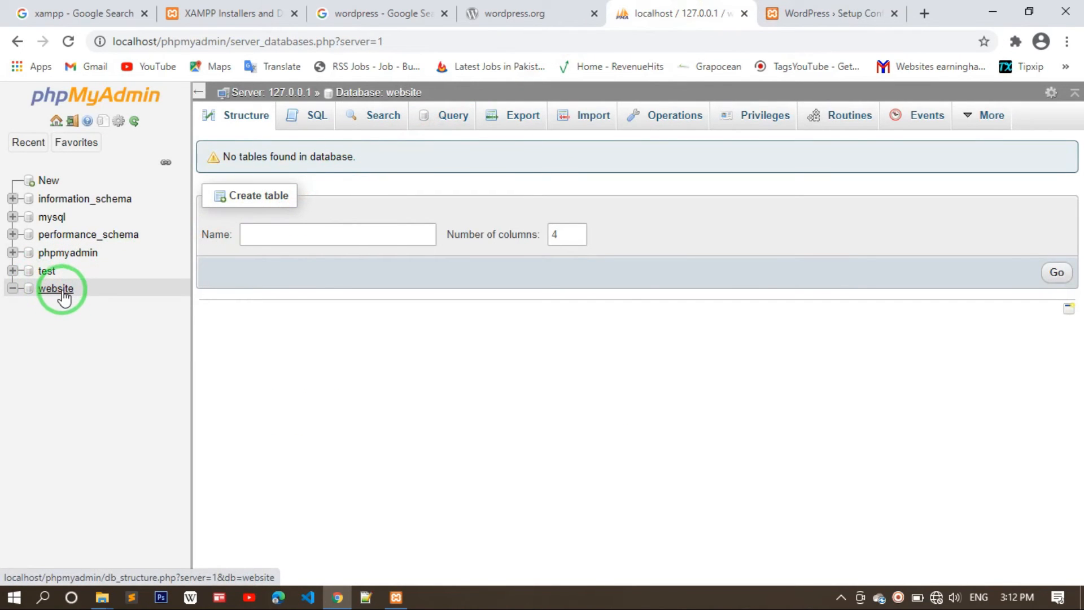
left_click(845, 7)
left_click(460, 265)
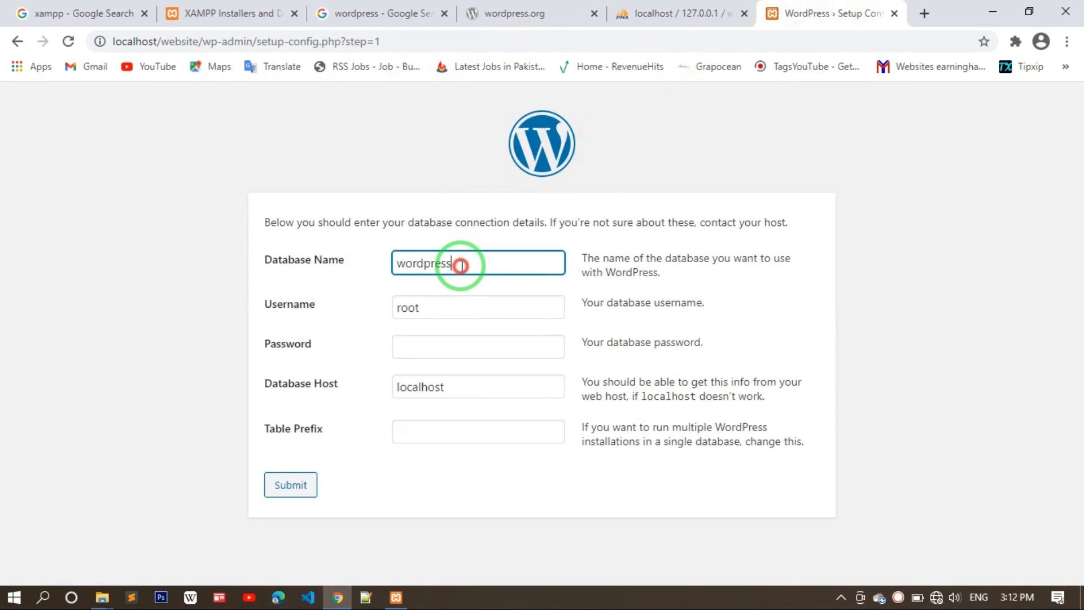
double_click(461, 266)
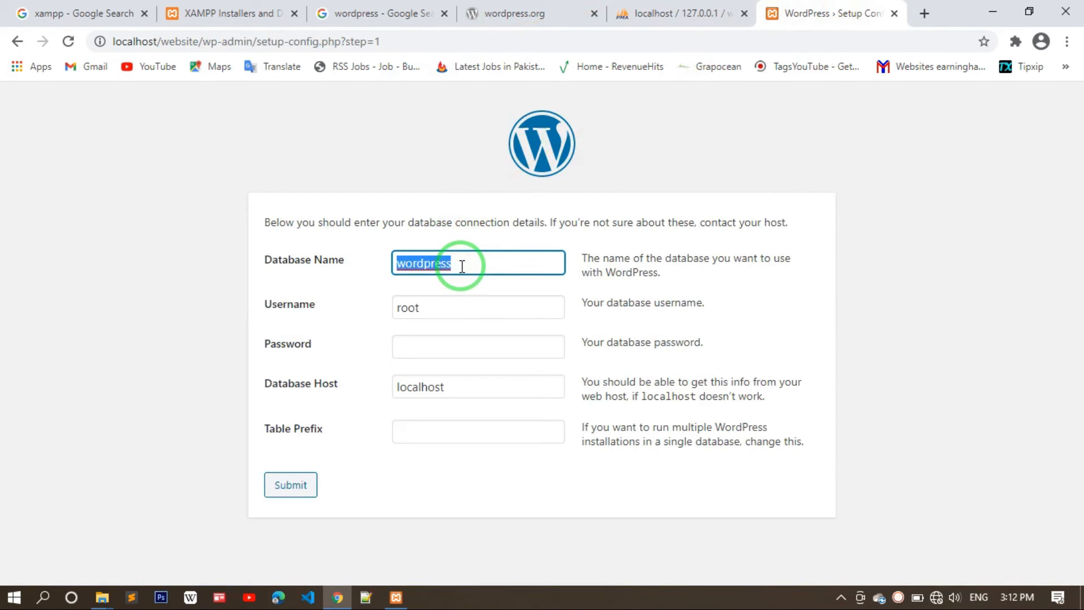
type("websit")
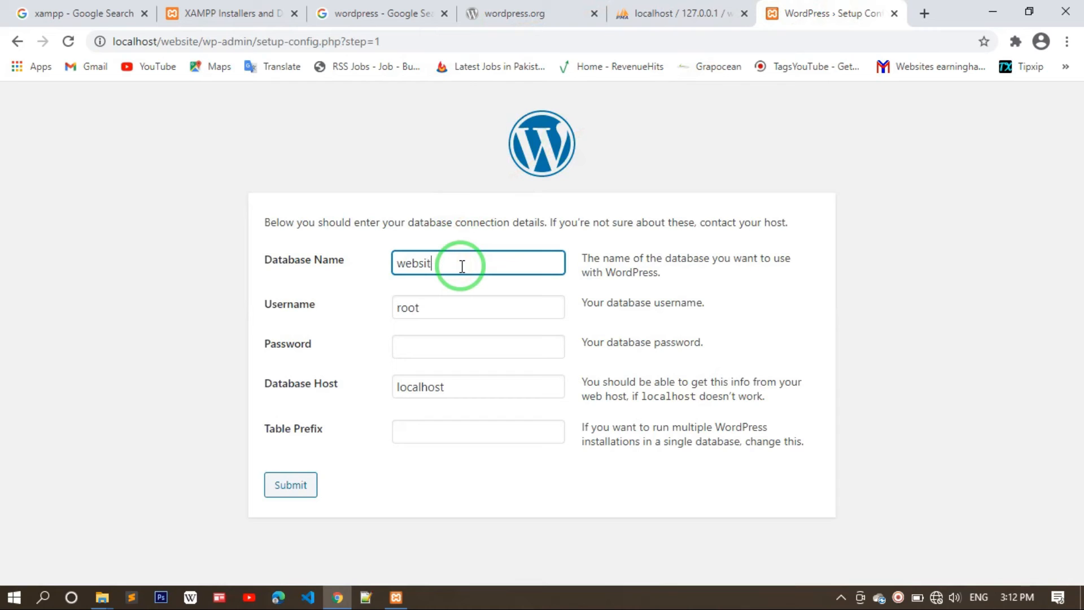
type("e")
left_click(291, 486)
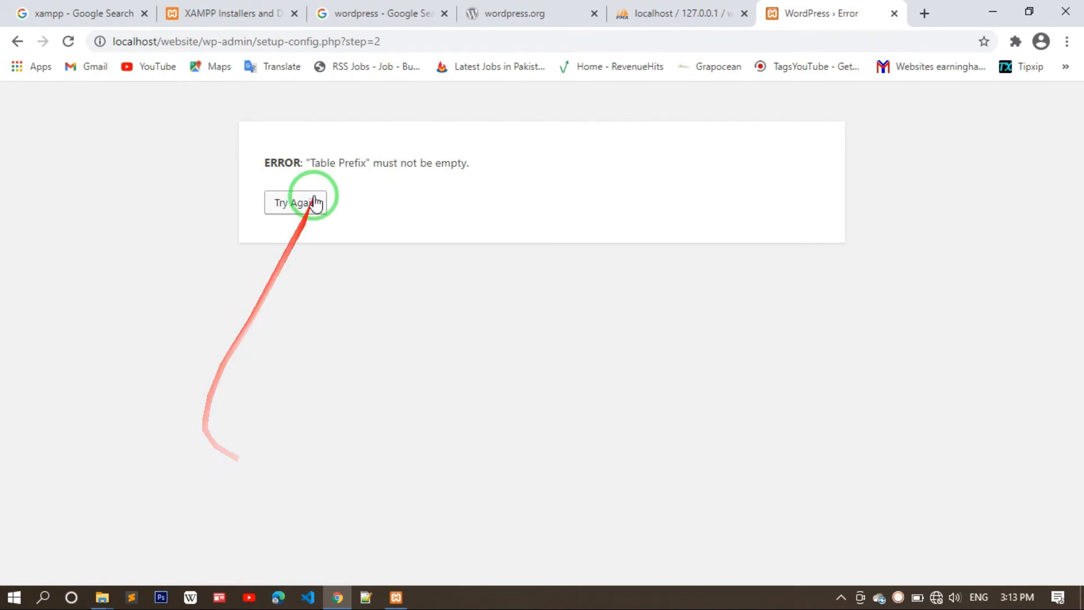
- Retry with table prefix Wp_ and an empty password, then submit again
left_click(308, 203)
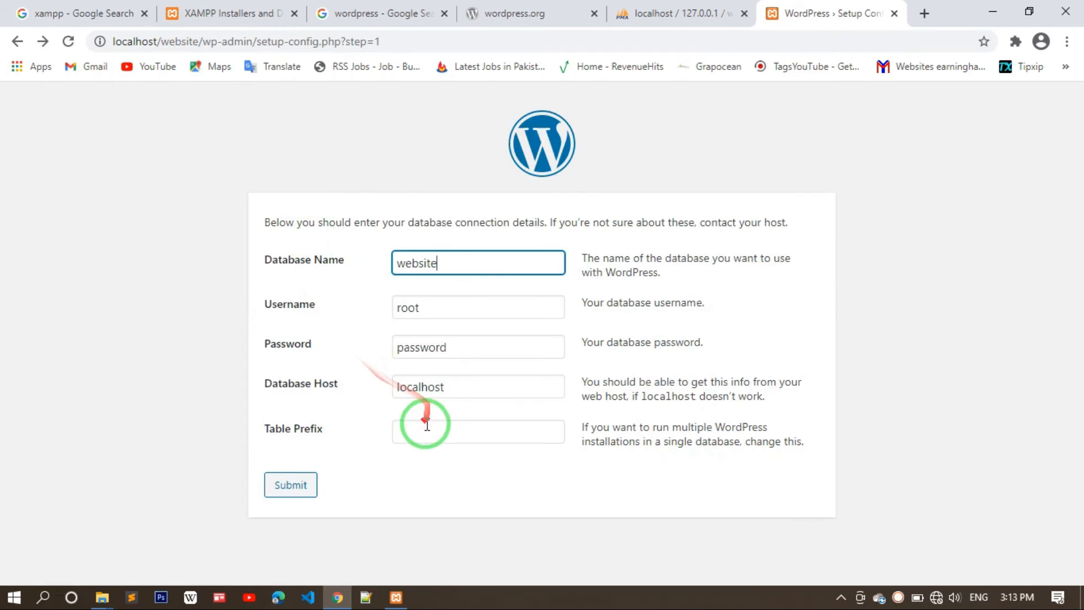
left_click(425, 431)
type("wp_")
key("BackSpace")
key("BackSpace")
key("BackSpace")
type("W")
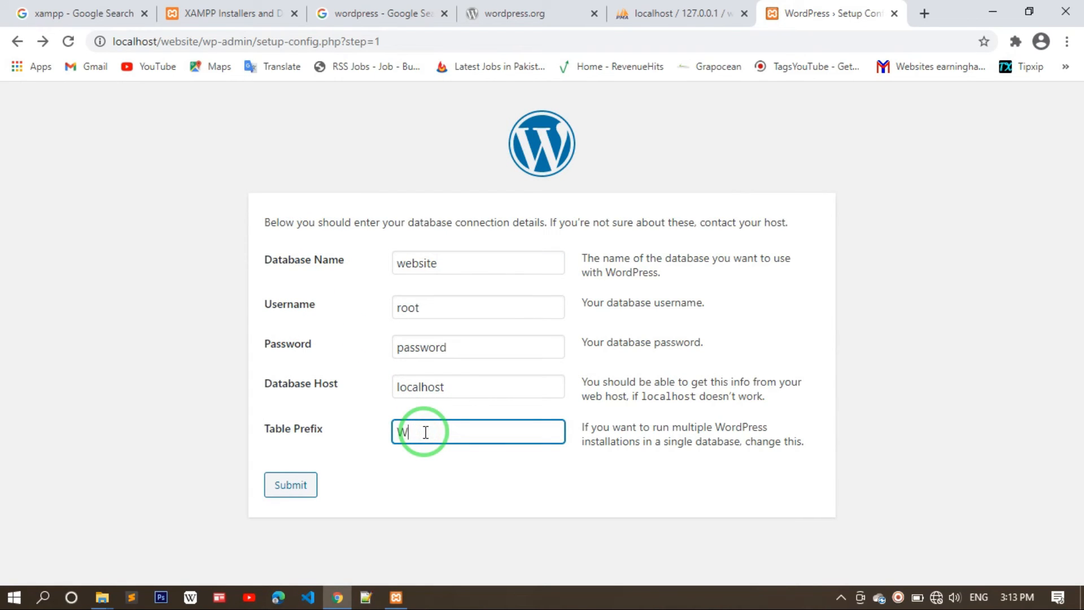
type("p_")
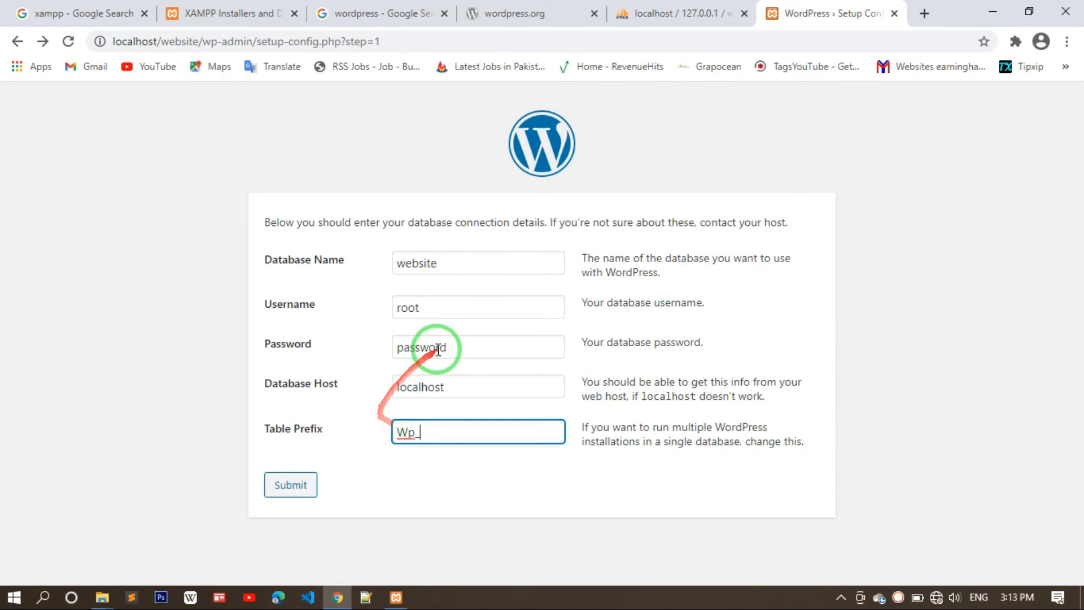
left_click(467, 348)
key("BackSpace")
key("BackSpace")
key("BackSpace")
key("BackSpace")
key("BackSpace")
key("BackSpace")
key("BackSpace")
key("BackSpace")
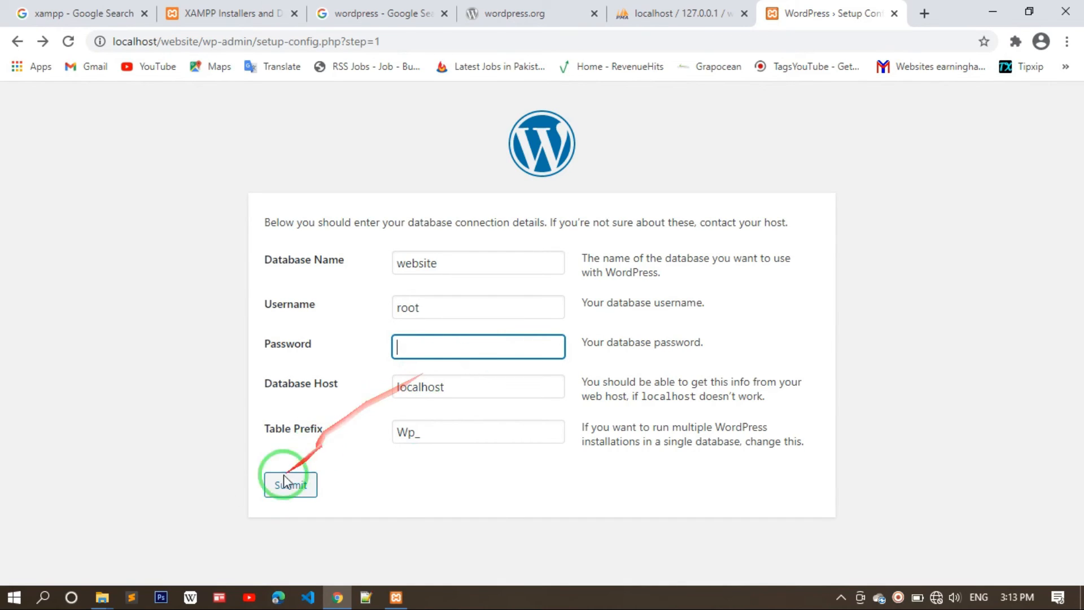
left_click(285, 485)
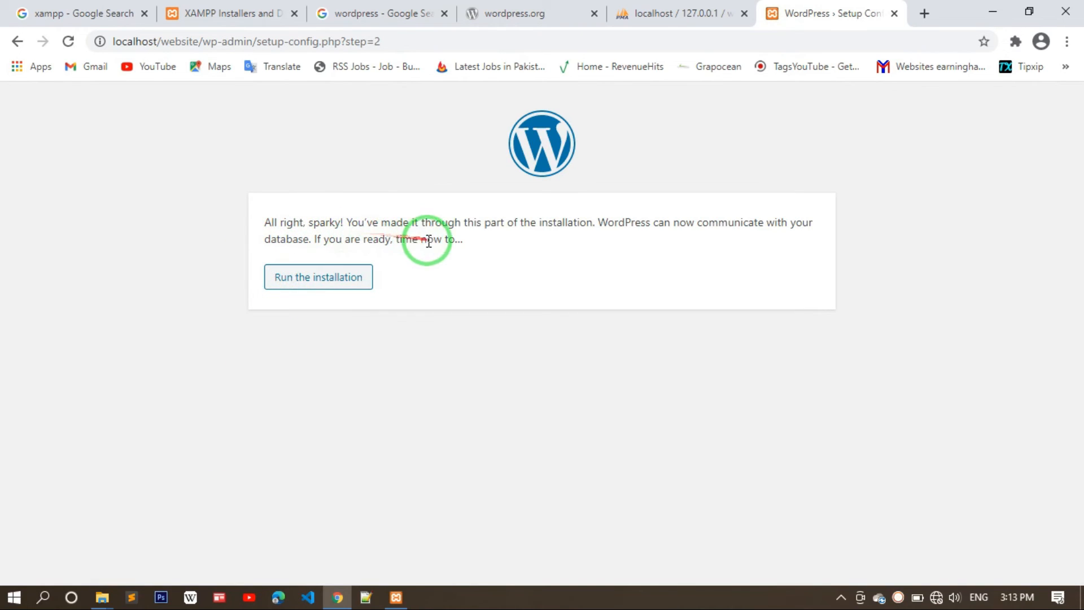
- Start the installation and enter 'Earning Hawks' as the site title
left_click(332, 281)
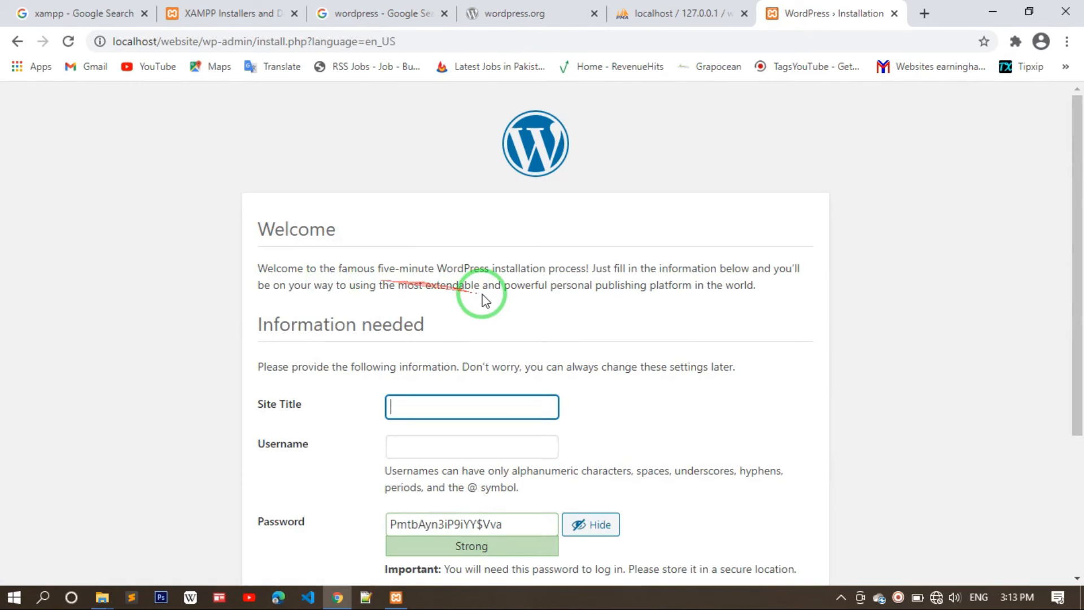
scroll(483, 296, "down", 3)
left_click(467, 204)
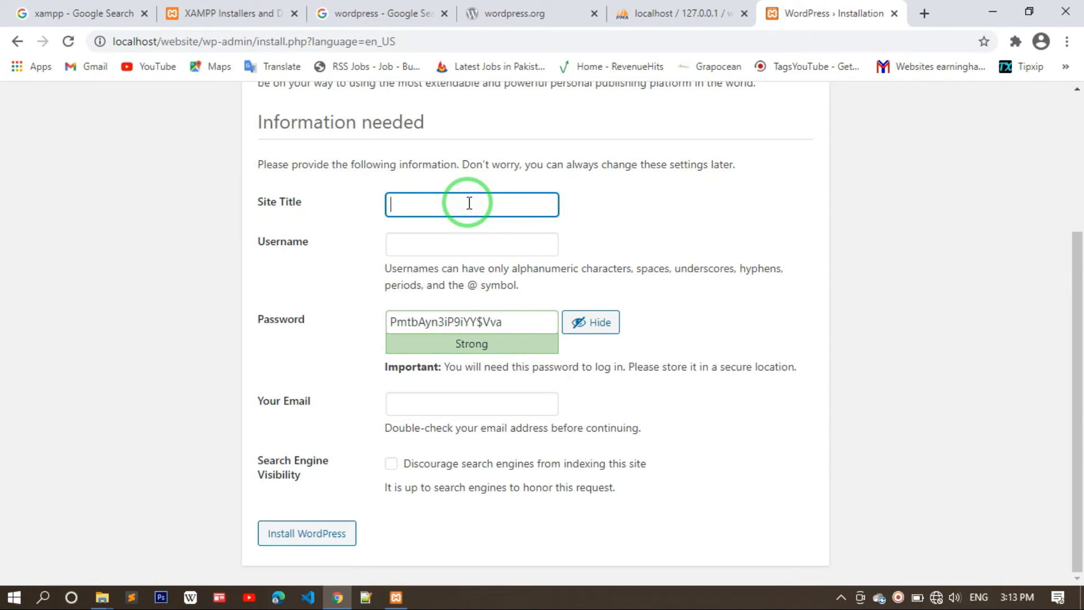
left_click(497, 14)
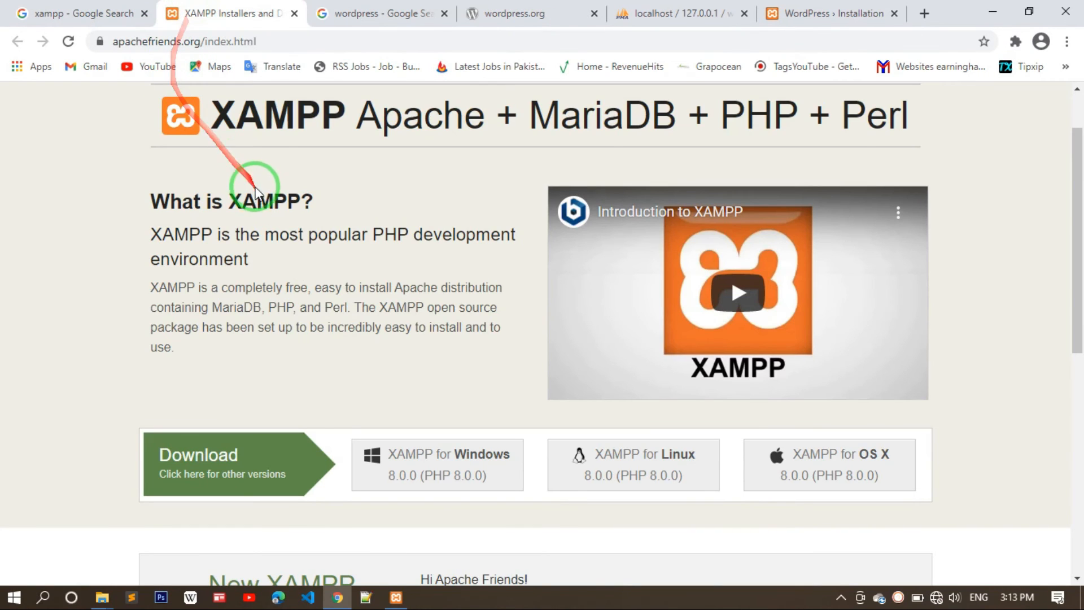
scroll(254, 178, "up", 2)
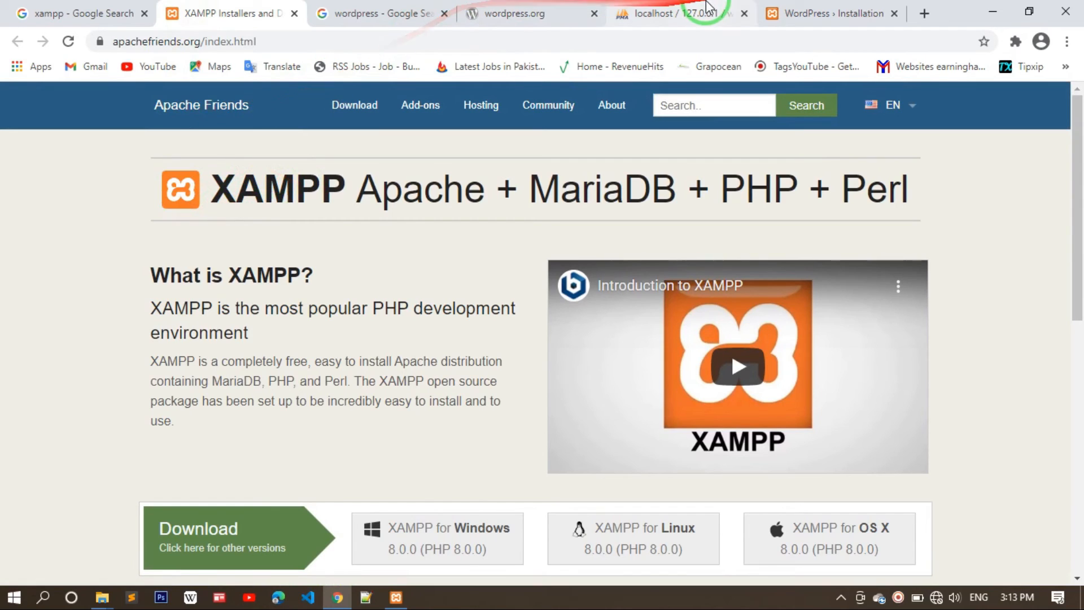
left_click(811, 12)
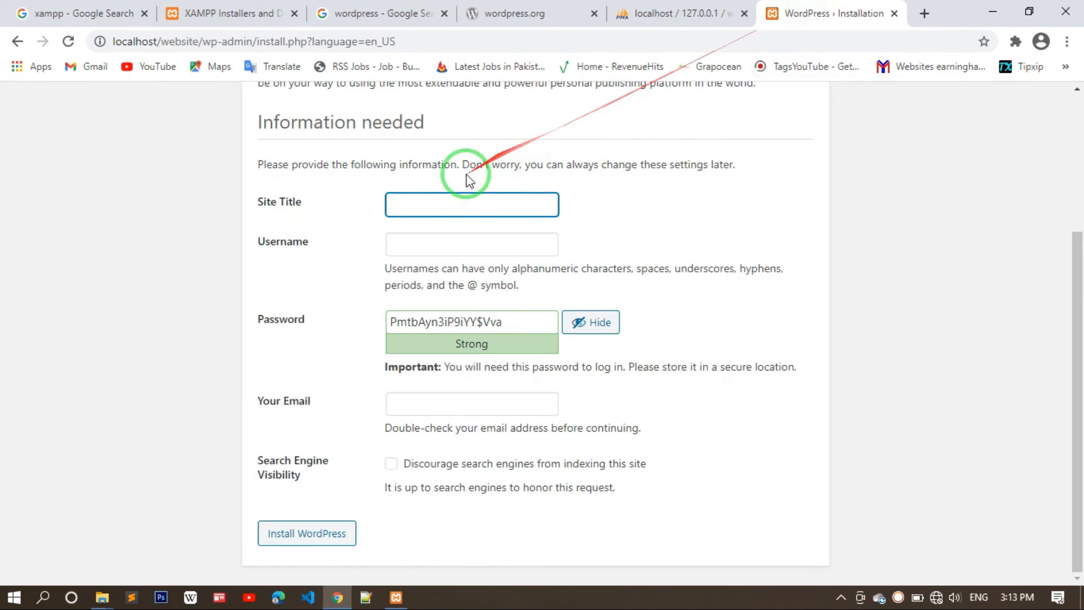
left_click(462, 204)
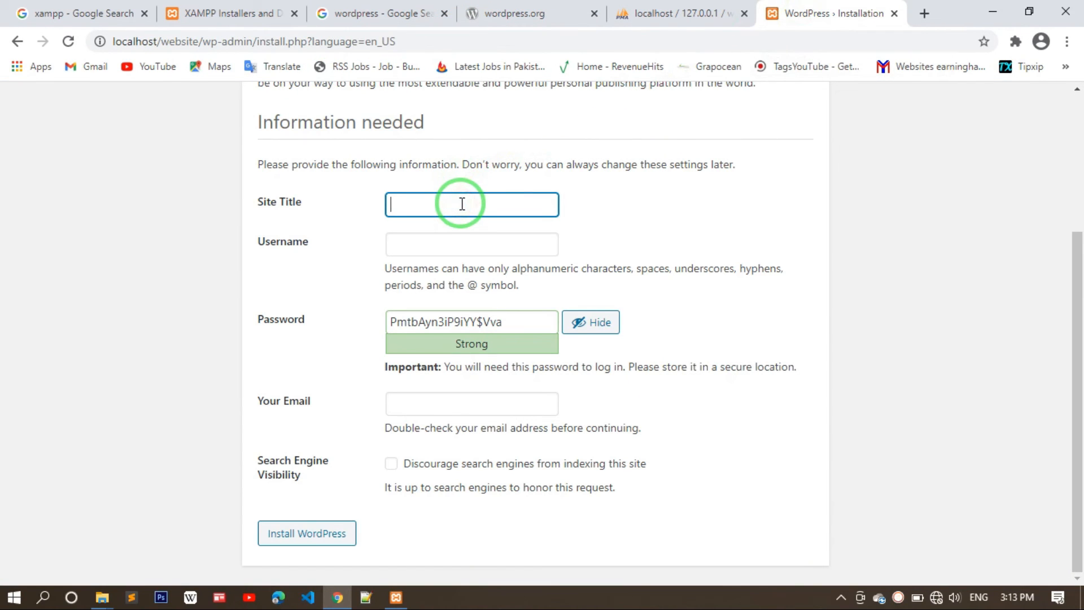
type("Earning Hawksks")
- Enter the administrator username
left_click(489, 247)
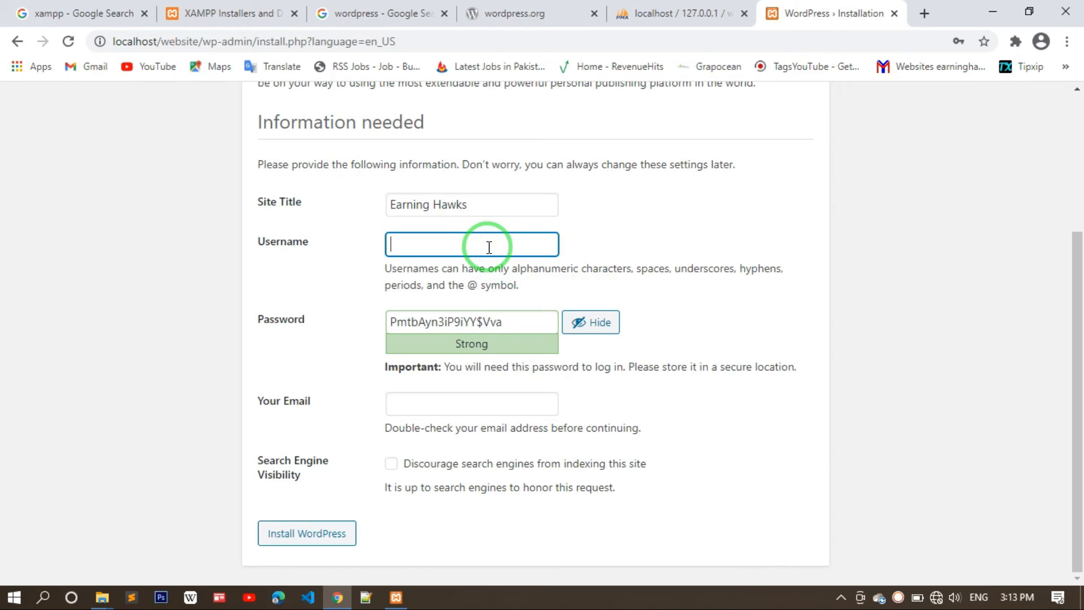
left_click(488, 247)
type("adilshhazad")
key("BackSpace")
key("BackSpace")
key("BackSpace")
key("BackSpace")
key("BackSpace")
key("BackSpace")
key("BackSpace")
key("BackSpace")
key("BackSpace")
key("BackSpace")
type("website")
- Hide the suggested password and replace it with a custom password
left_click(597, 326)
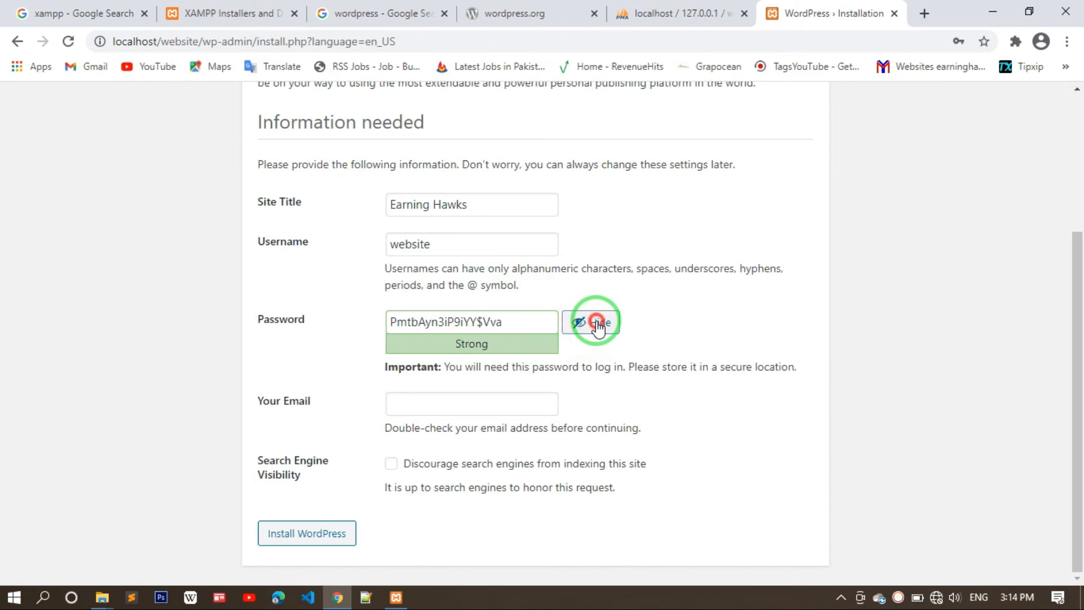
left_click(494, 327)
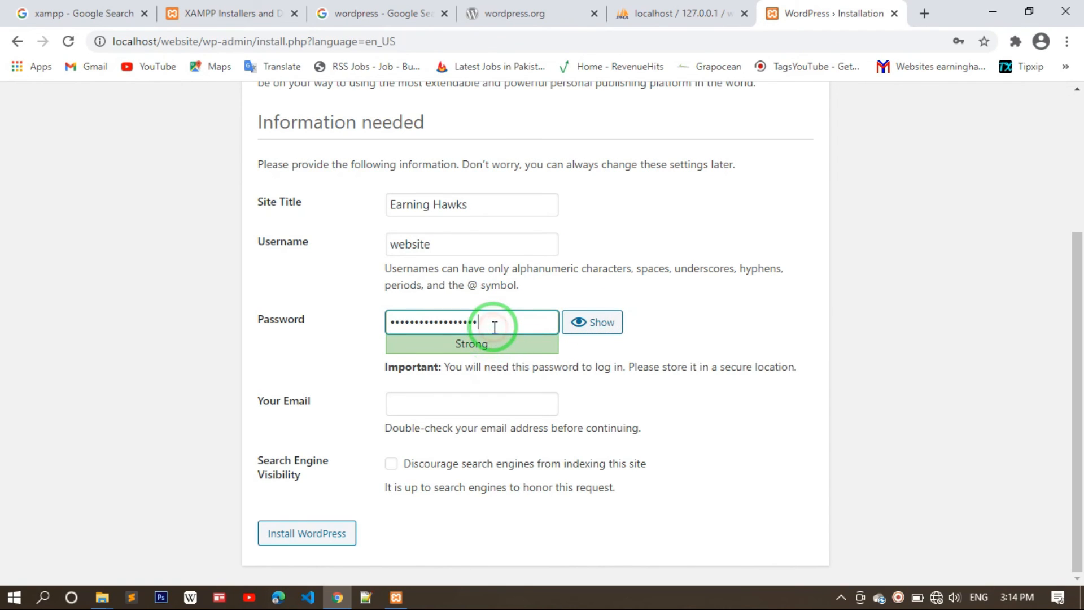
key("BackSpace")
key("BackSpace")
key("BackSpace")
key("BackSpace")
key("BackSpace")
key("BackSpace")
key("BackSpace")
key("BackSpace")
key("BackSpace")
key("BackSpace")
key("BackSpace")
key("BackSpace")
key("BackSpace")
key("BackSpace")
key("BackSpace")
key("BackSpace")
key("BackSpace")
key("BackSpace")
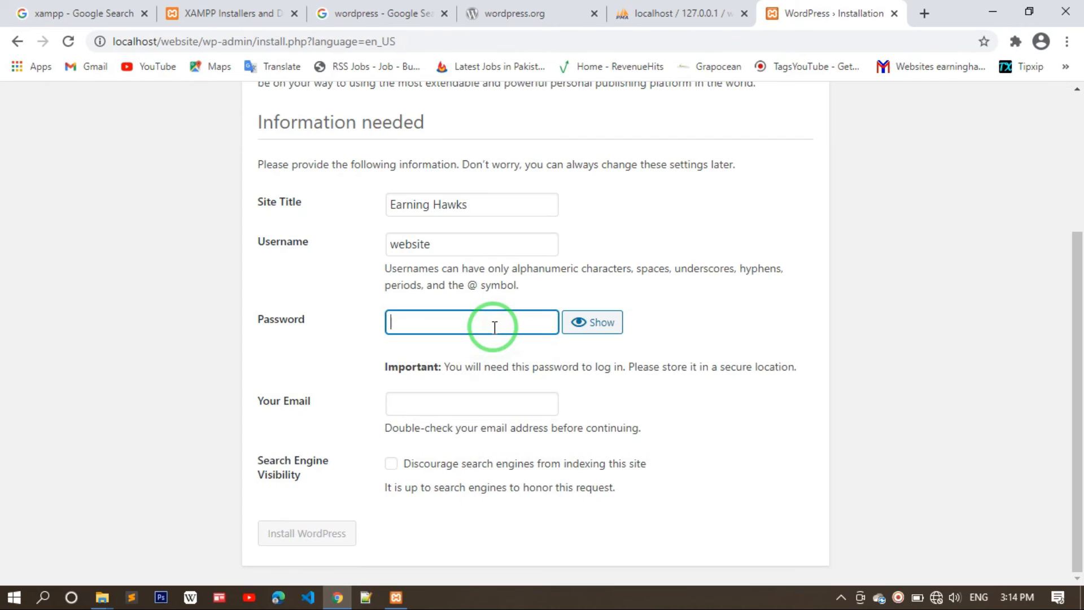
type("12•••••••••")
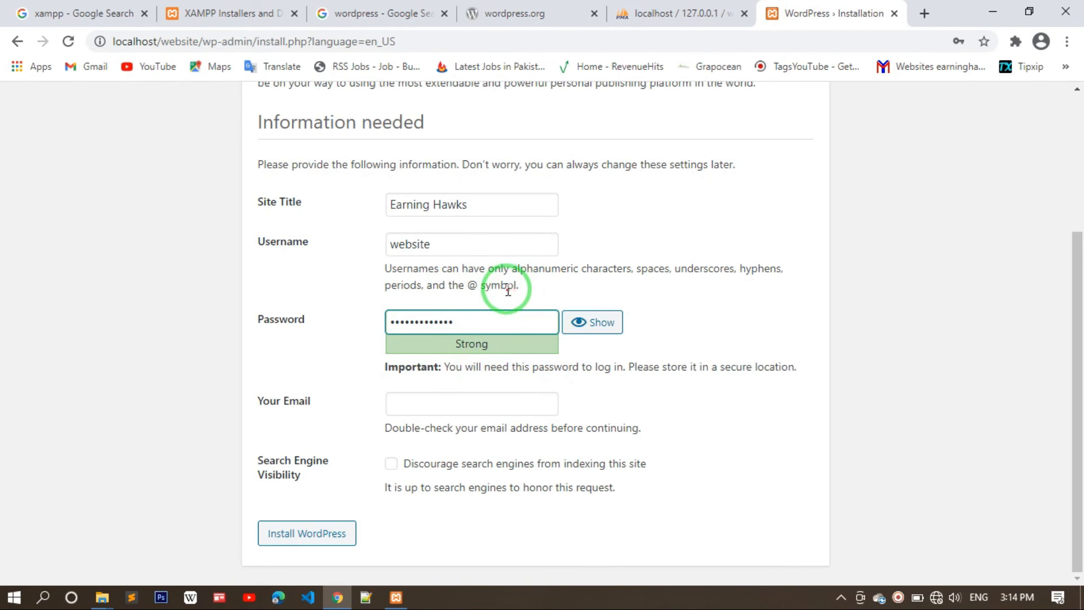
- Autofill the admin e-mail, discourage search engine indexing, and install WordPress
left_click(438, 401)
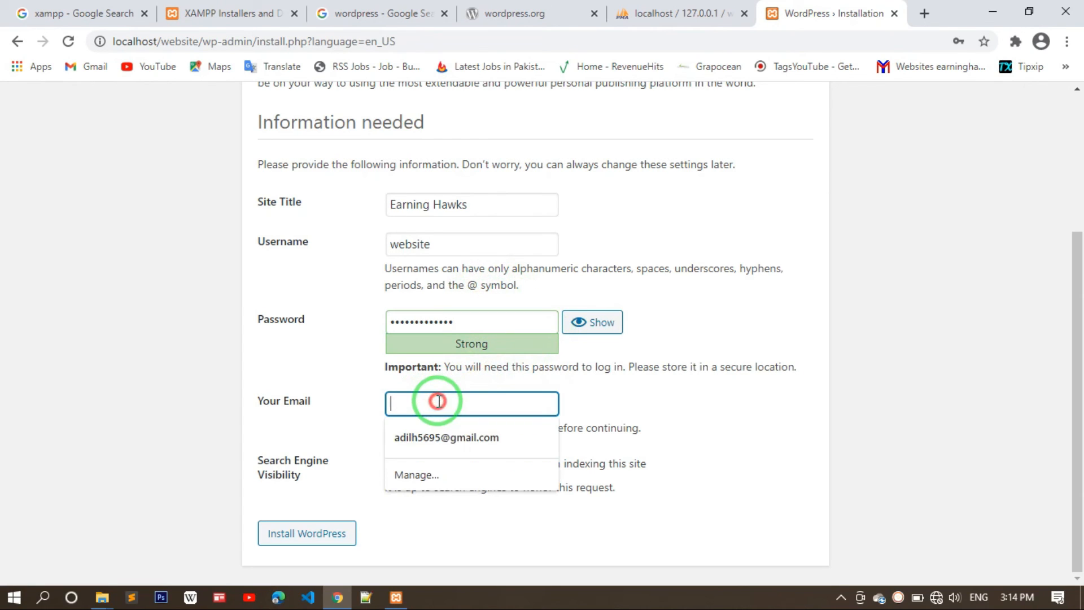
left_click(442, 436)
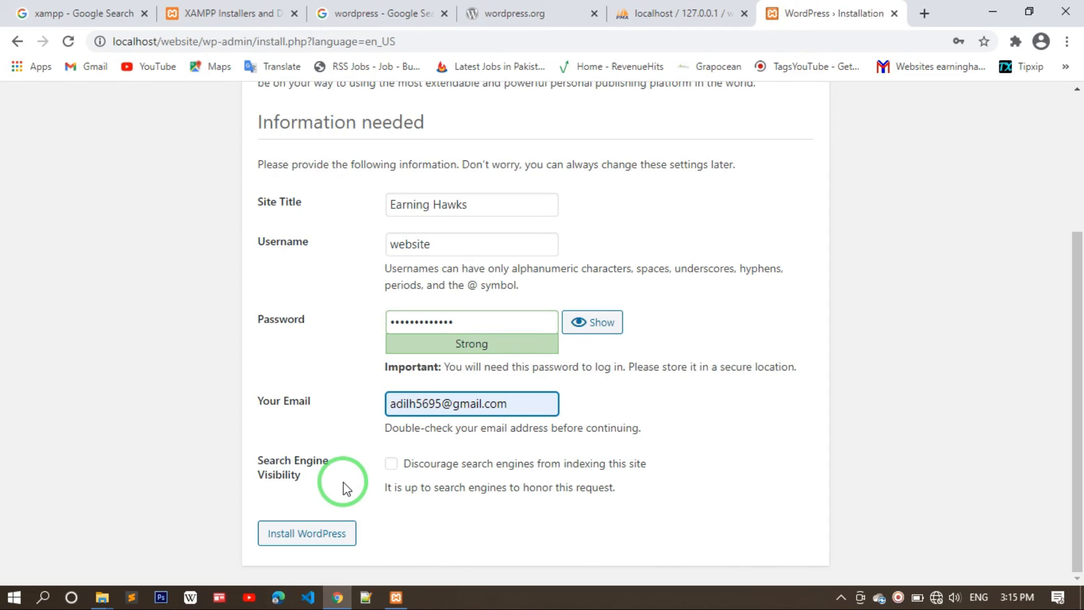
left_click(391, 464)
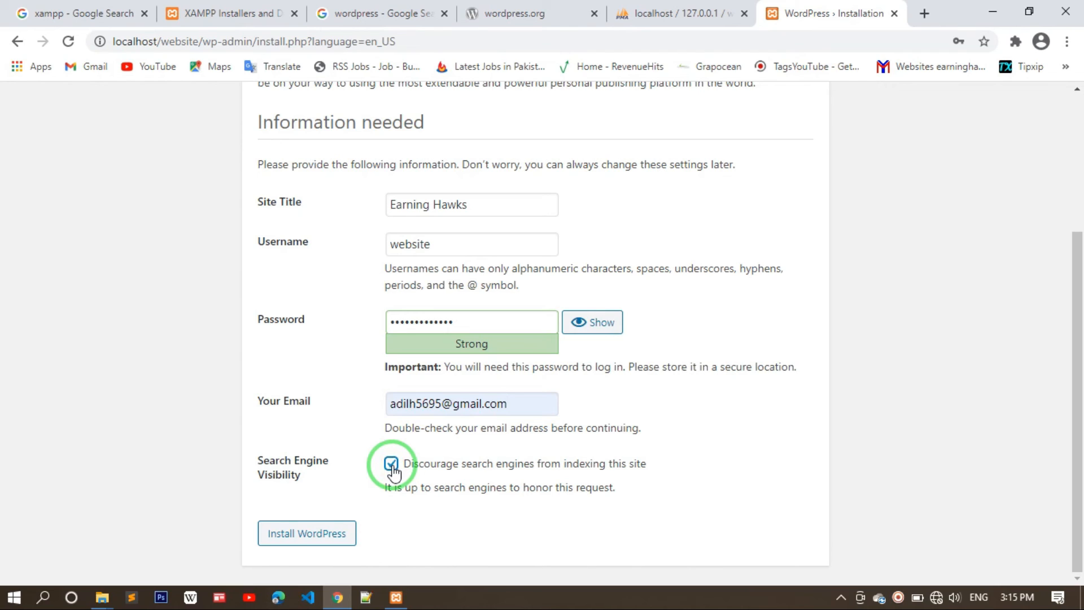
left_click(289, 539)
left_click(290, 539)
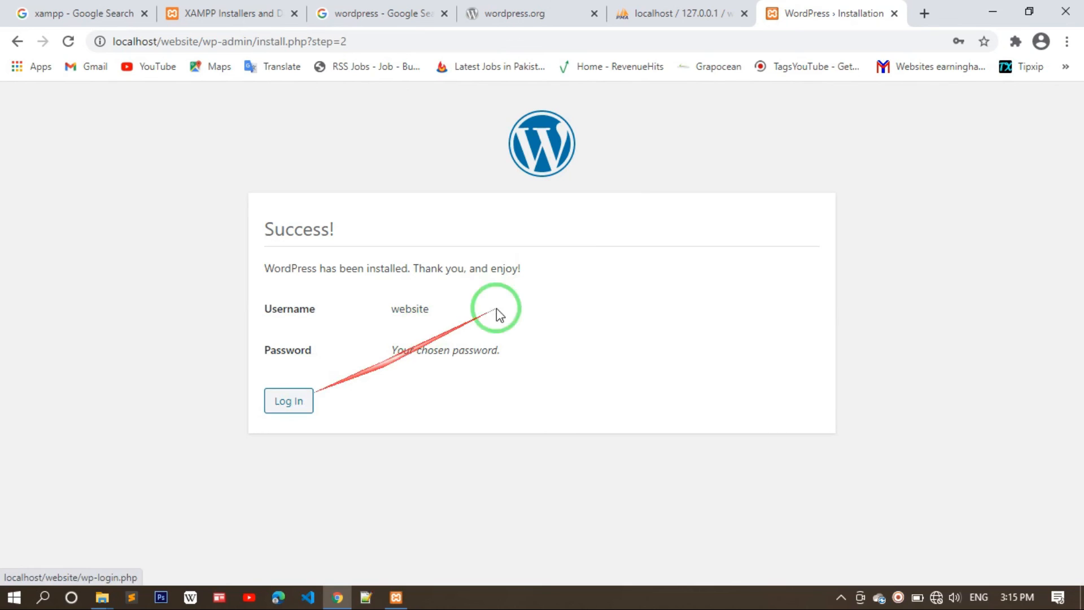
- Enter localhost/website in a new tab's address bar to load the Earning Hawks site
left_click(926, 13)
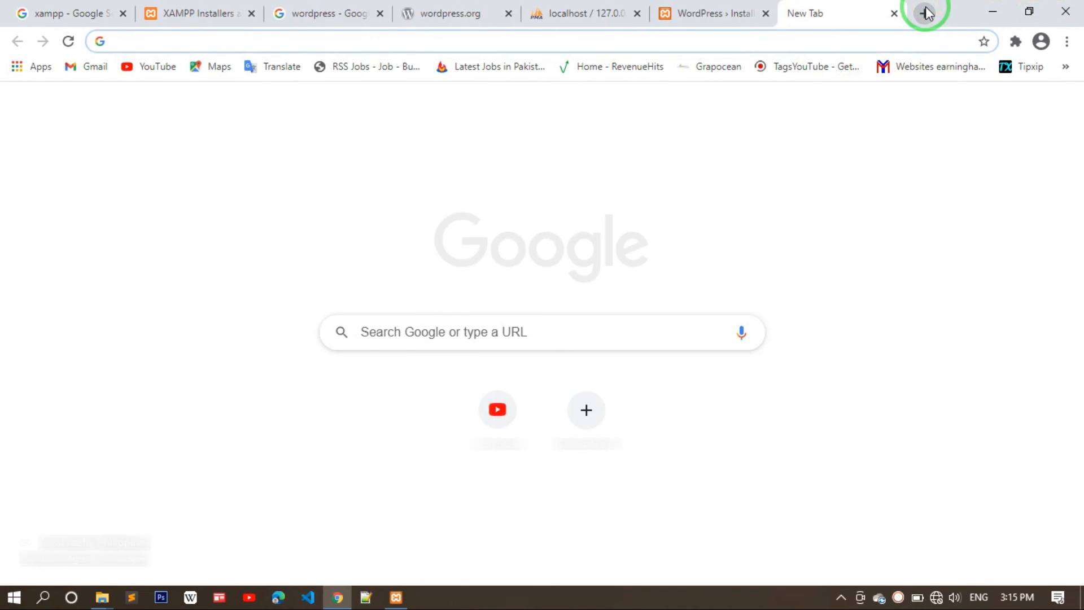
type("local")
key("BackSpace")
type("host/")
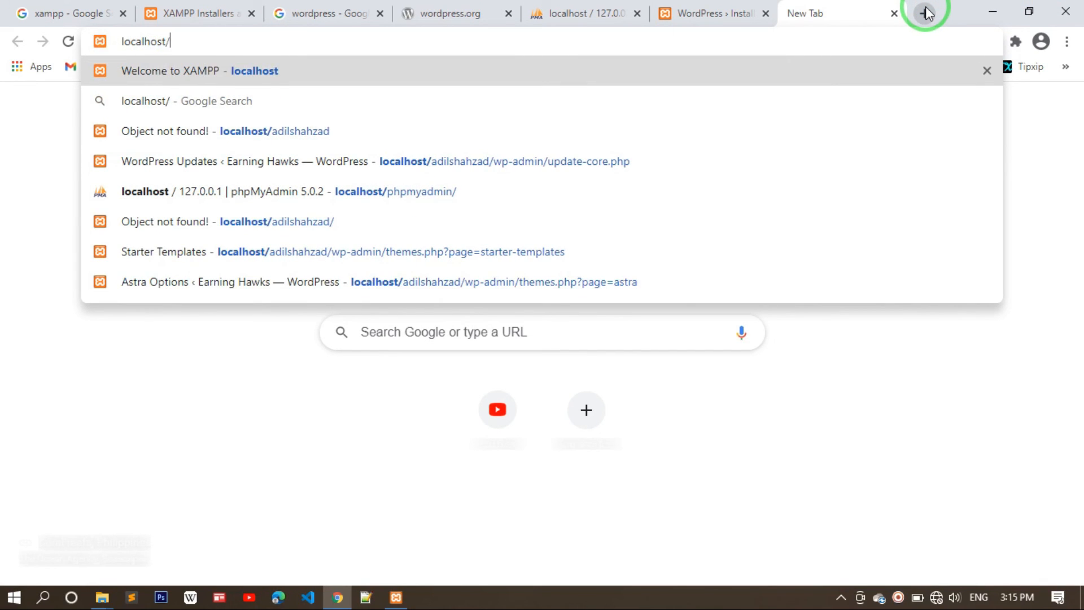
type("website")
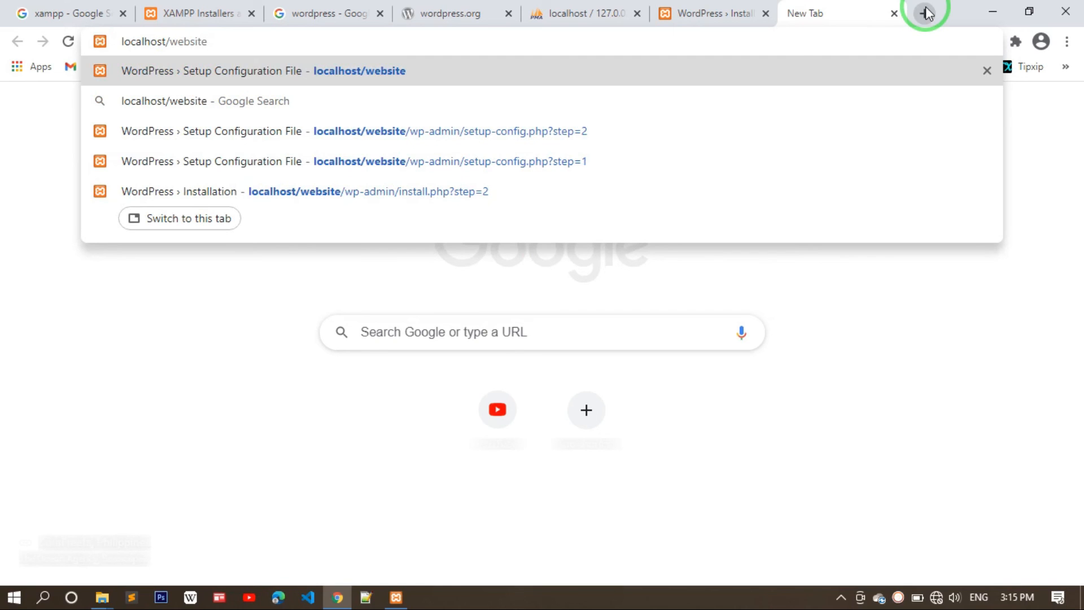
key("Return")
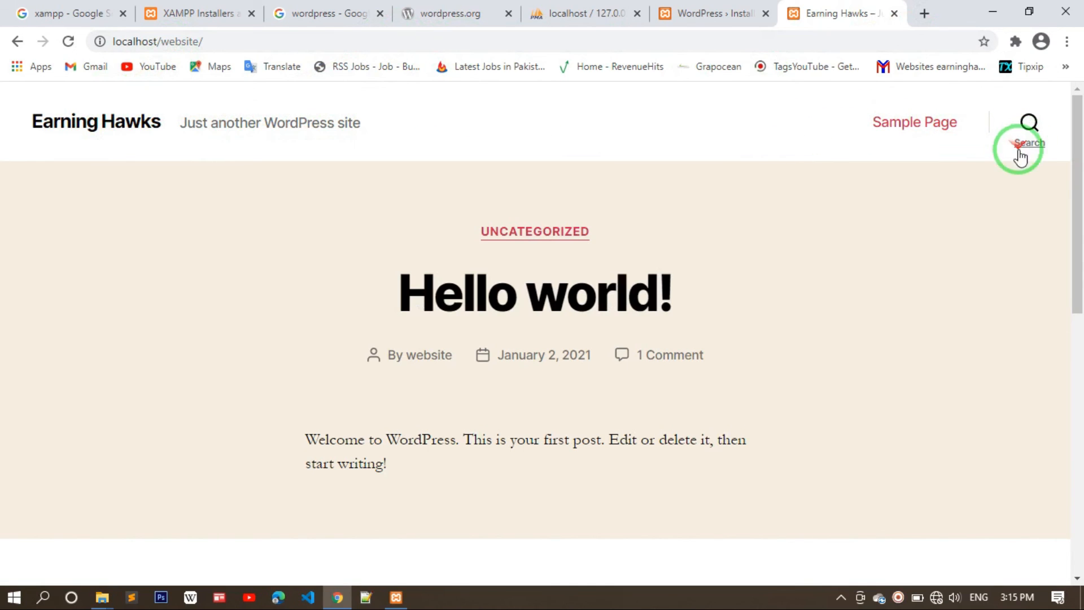
scroll(771, 209, "down", 1)
scroll(770, 206, "down", 2)
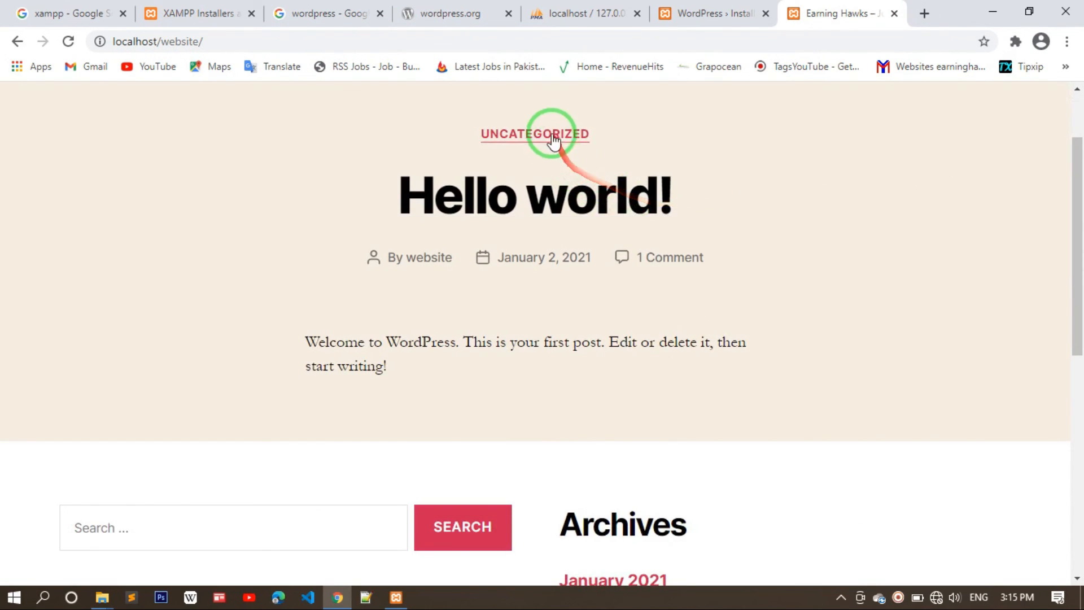
scroll(541, 316, "down", 2)
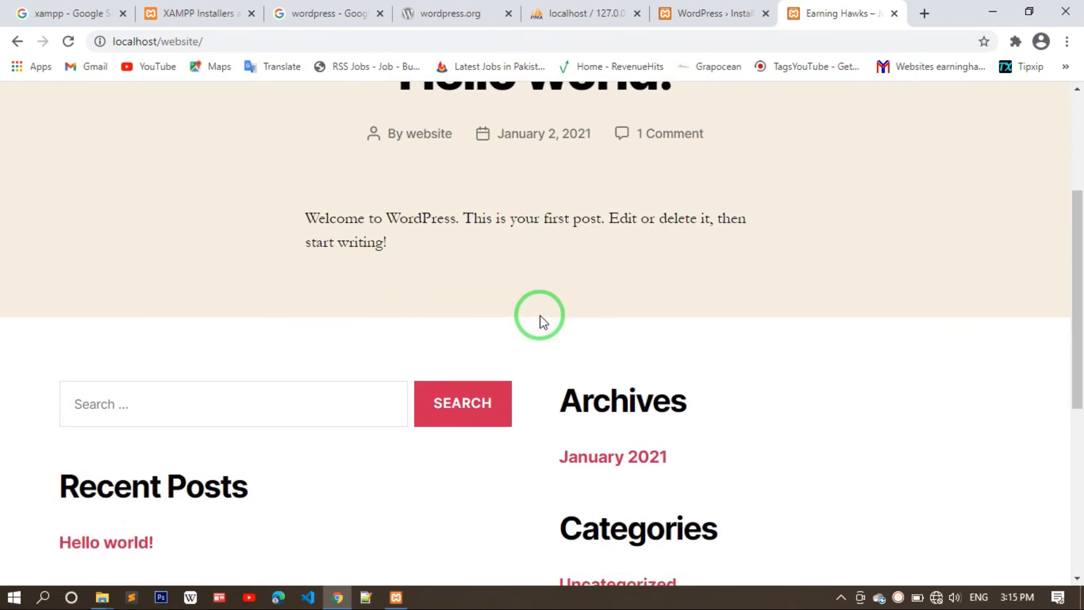
scroll(614, 416, "down", 6)
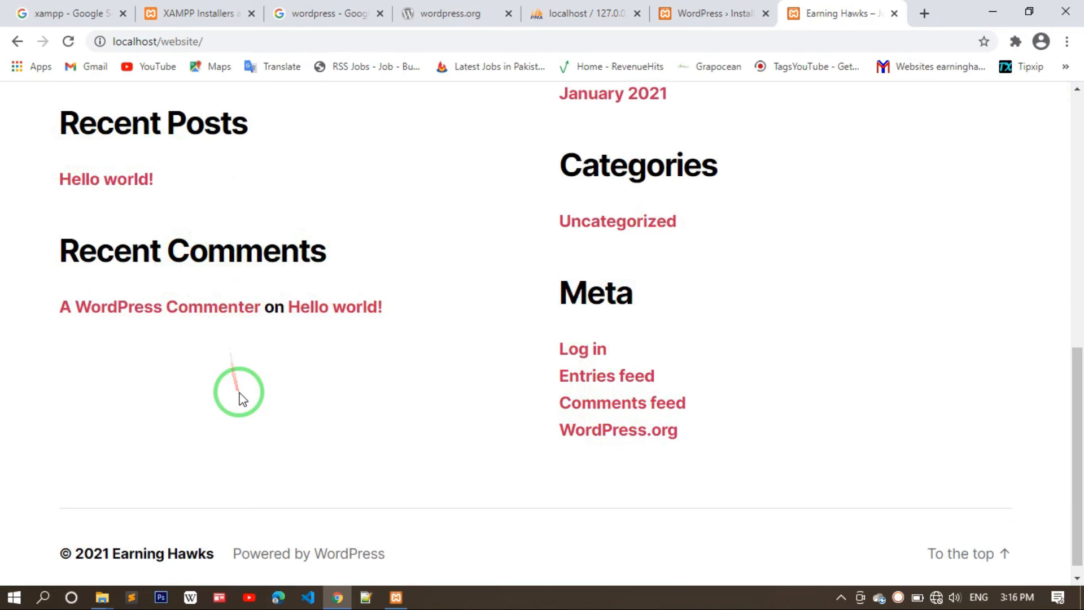
scroll(237, 395, "down", 1)
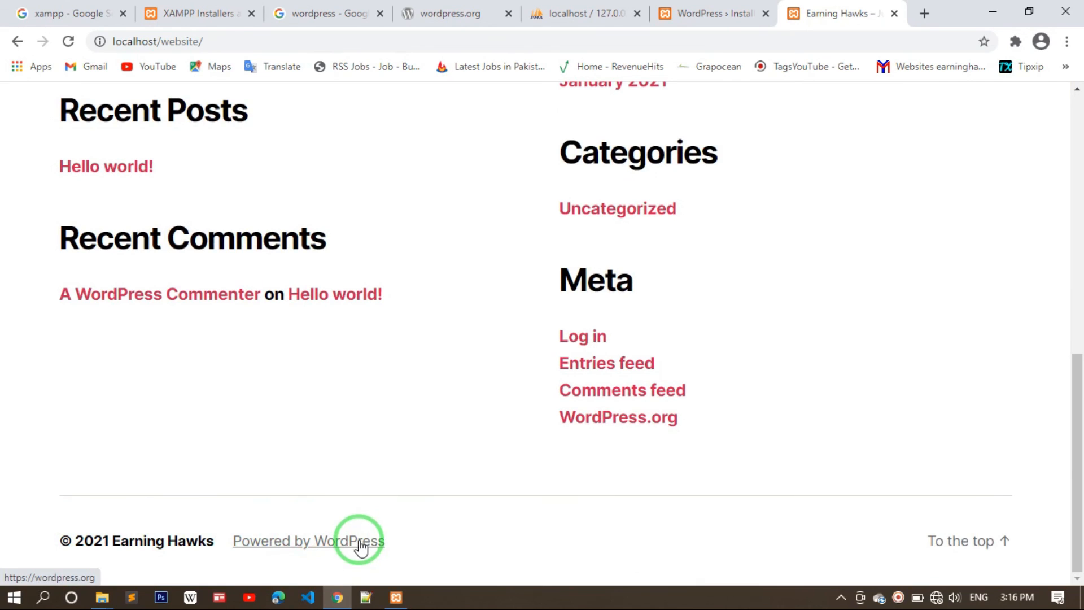
scroll(324, 350, "up", 3)
scroll(326, 353, "up", 8)
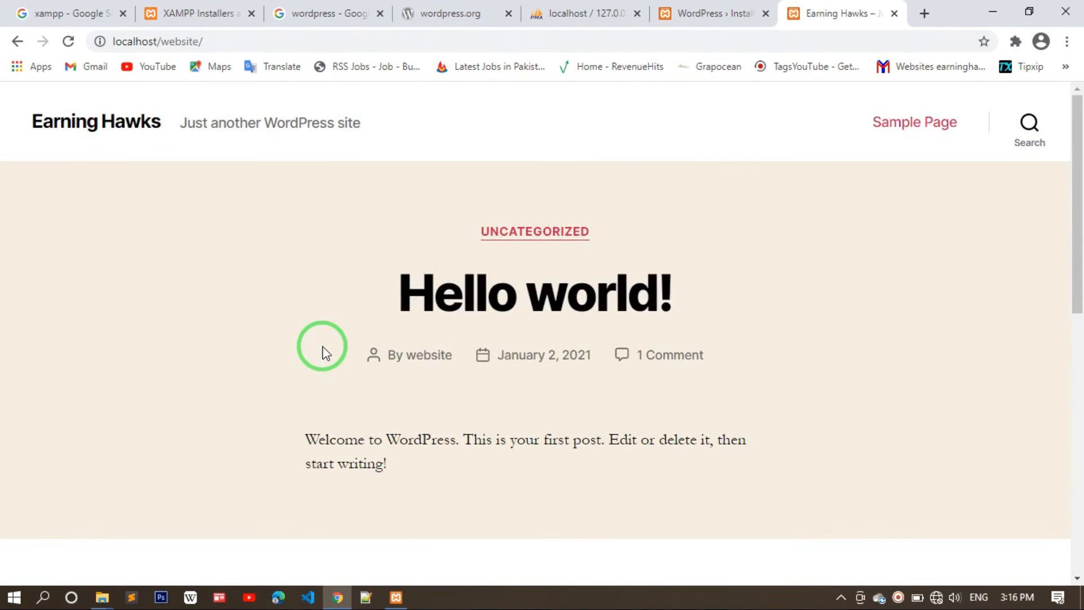
- From the install success page, log in to wp-admin with the new administrator's username and password
left_click(697, 16)
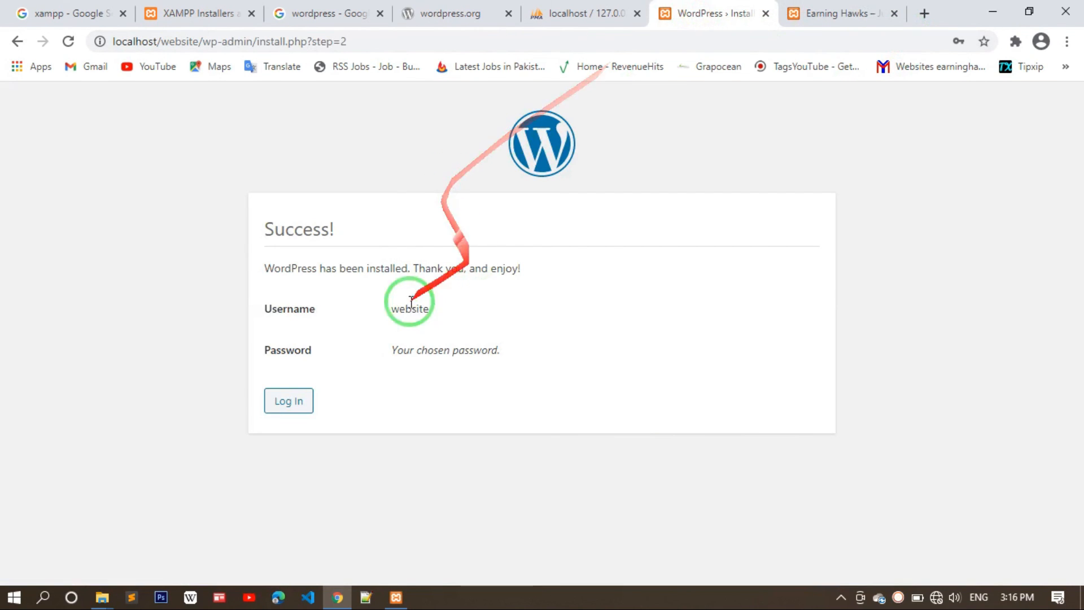
left_click(276, 405)
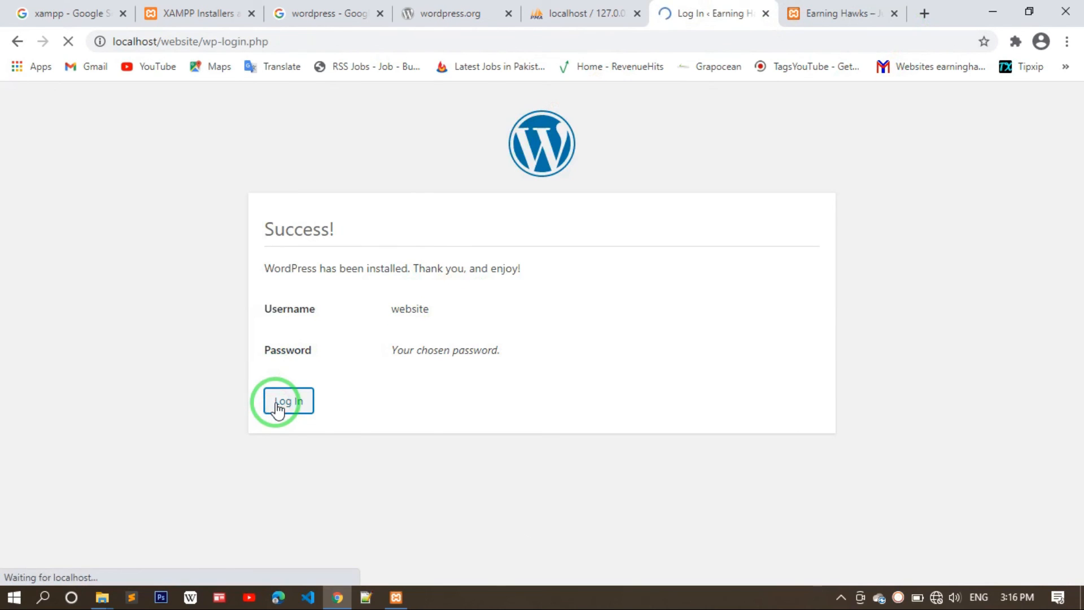
left_click(522, 308)
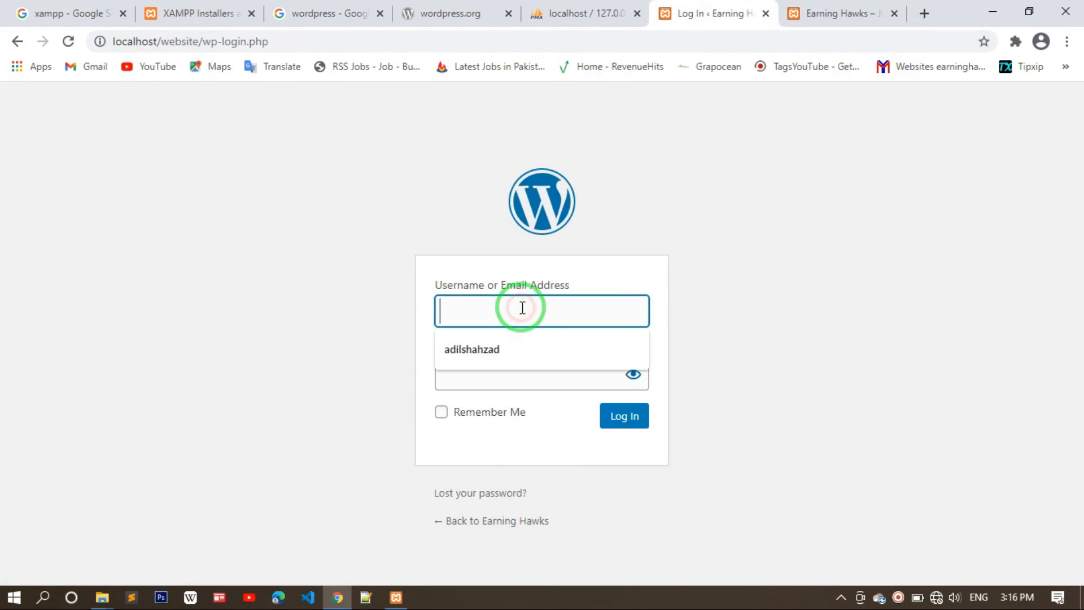
type("website")
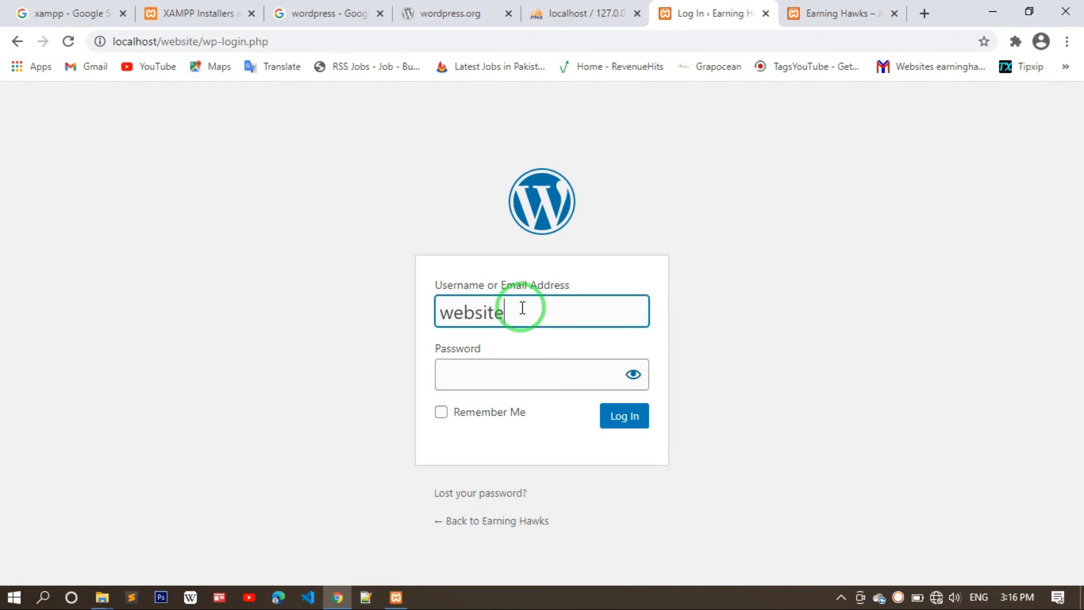
left_click(506, 372)
type("•••••••••••")
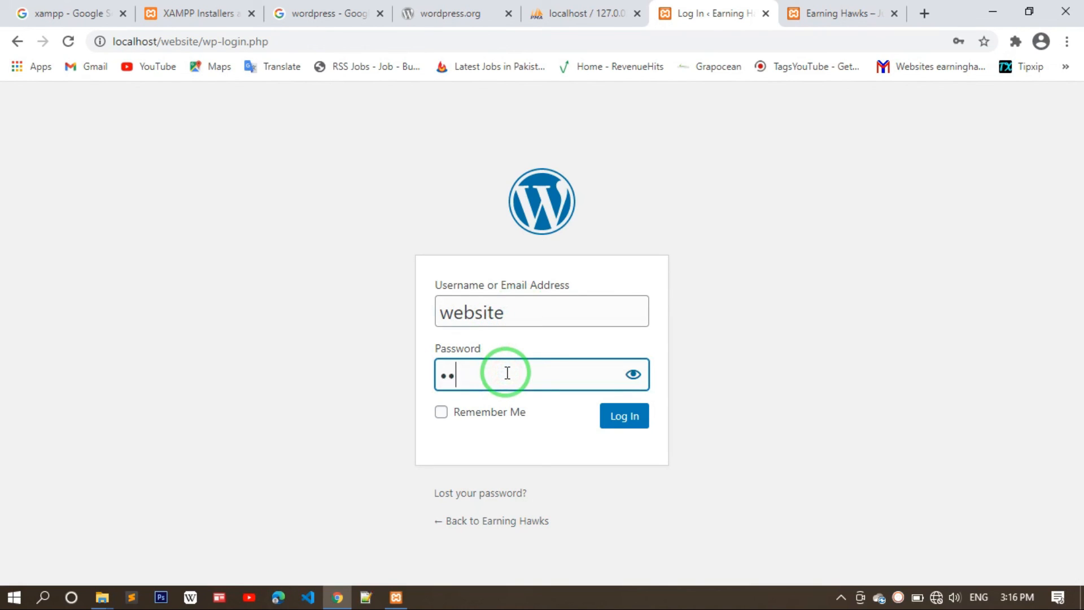
type("••")
left_click(614, 418)
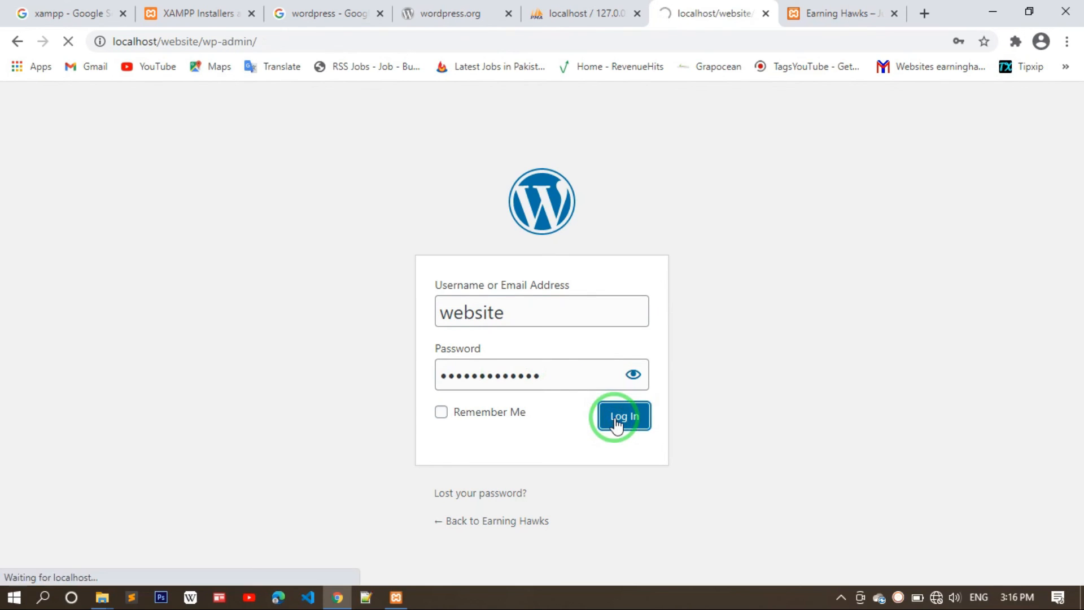